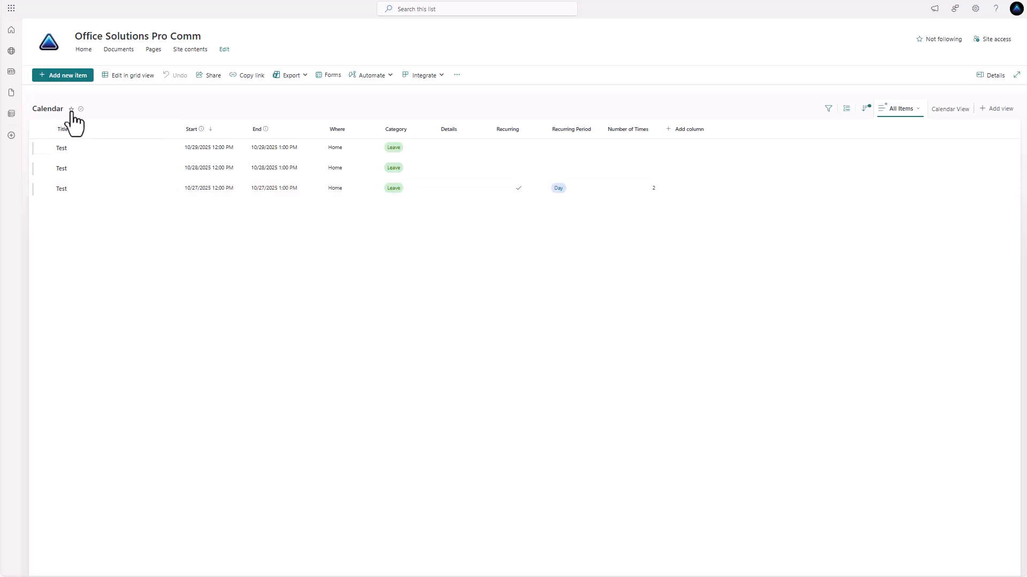
Create 'Test Weekly Event' on 10/28/2025, 12–1 AM, Holiday, recurring weekly 2 times
left_click(67, 75)
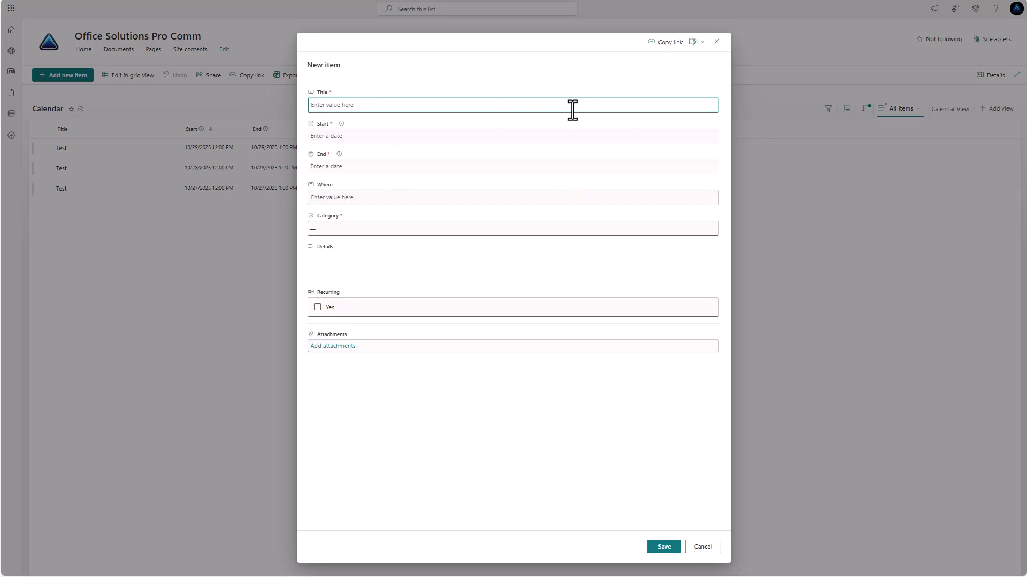
type("Test Weekly Event")
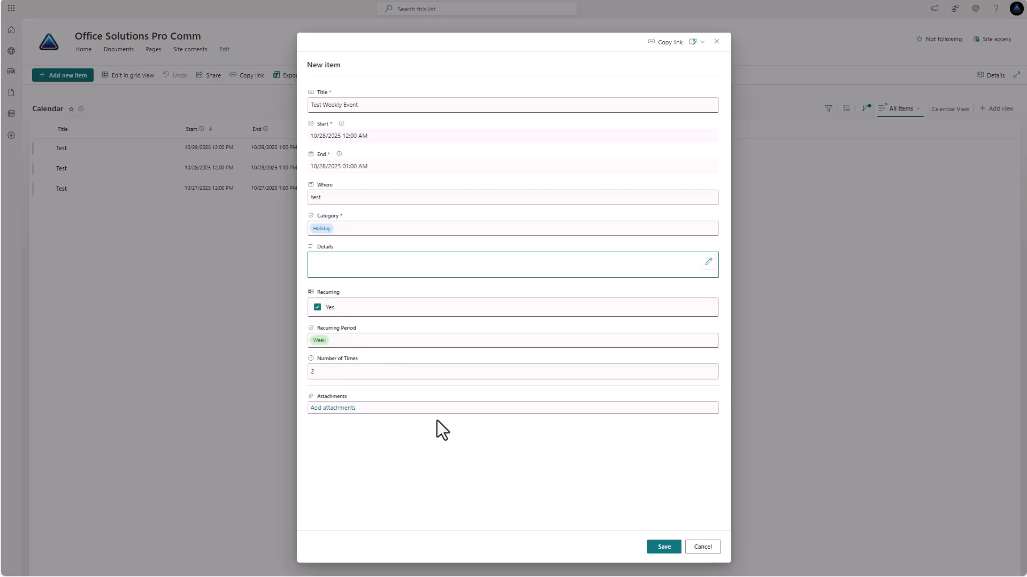
left_click(663, 548)
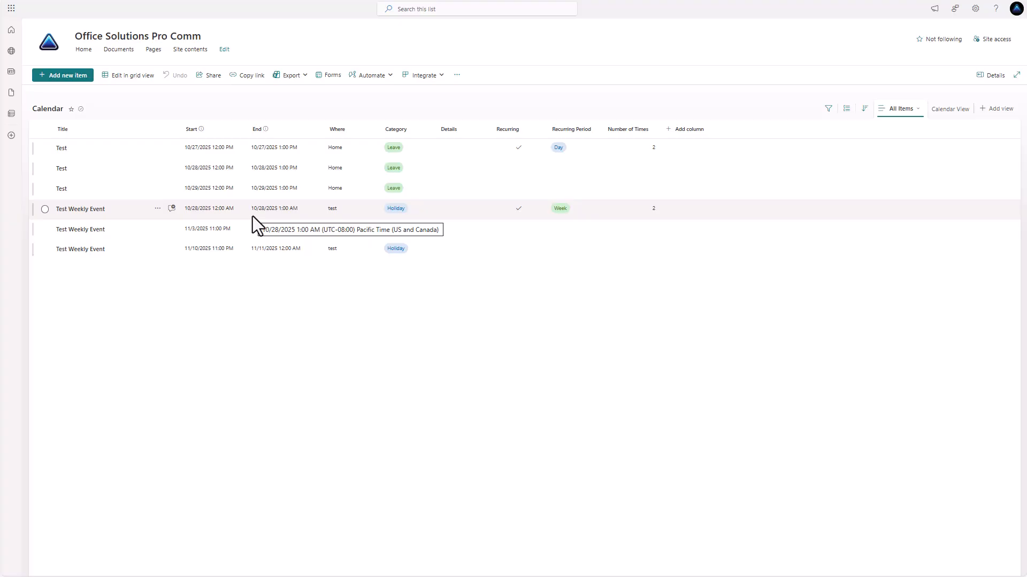
Start a new Choice column named TimeZone
left_click(696, 134)
left_click(708, 178)
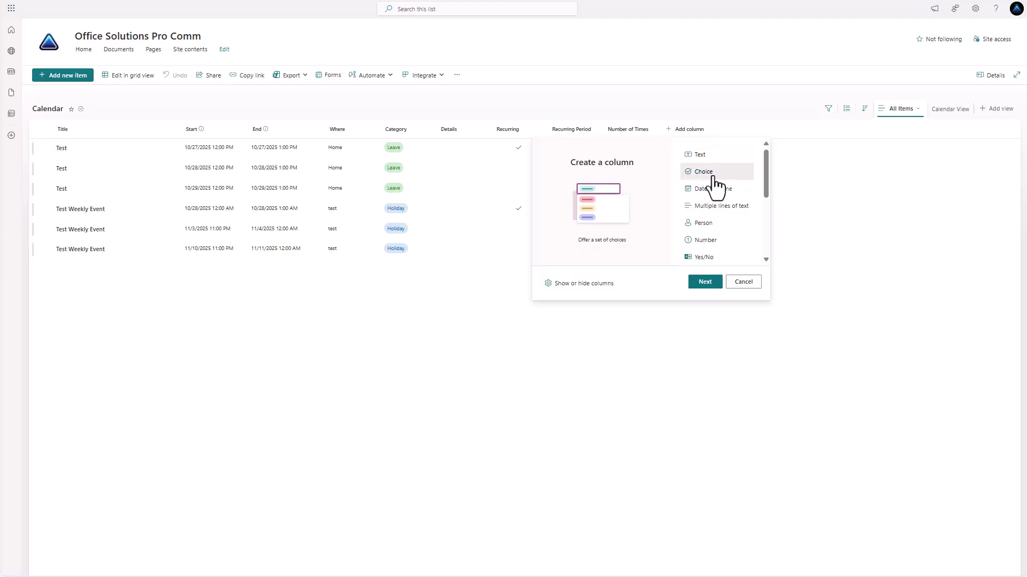
left_click(705, 281)
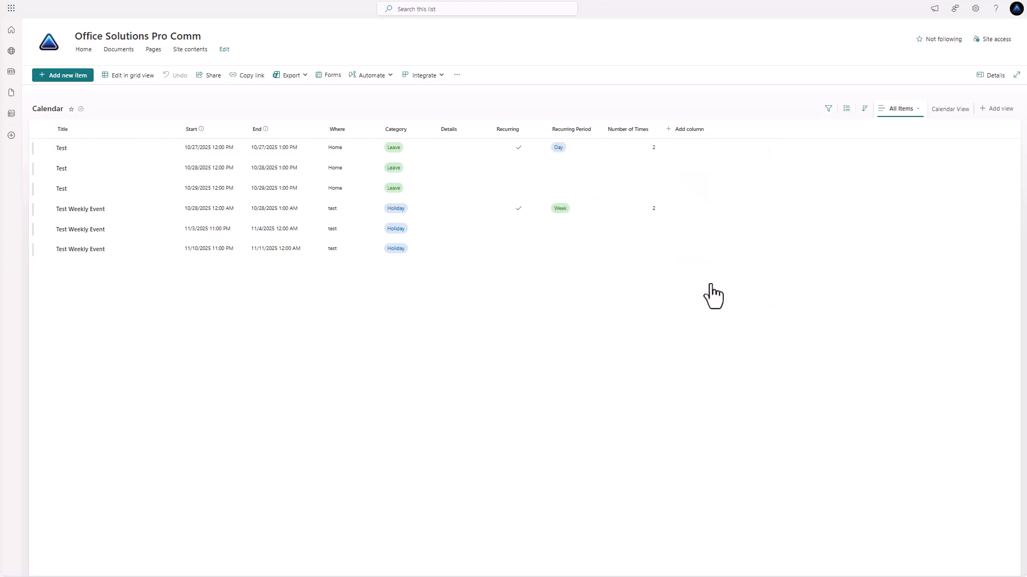
type("T")
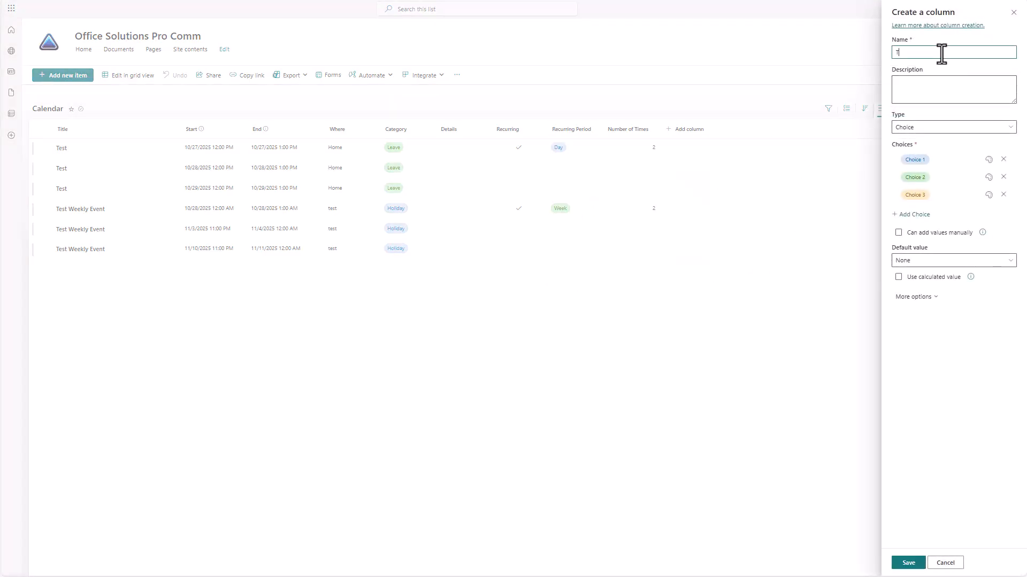
type("imeZone")
left_click(969, 129)
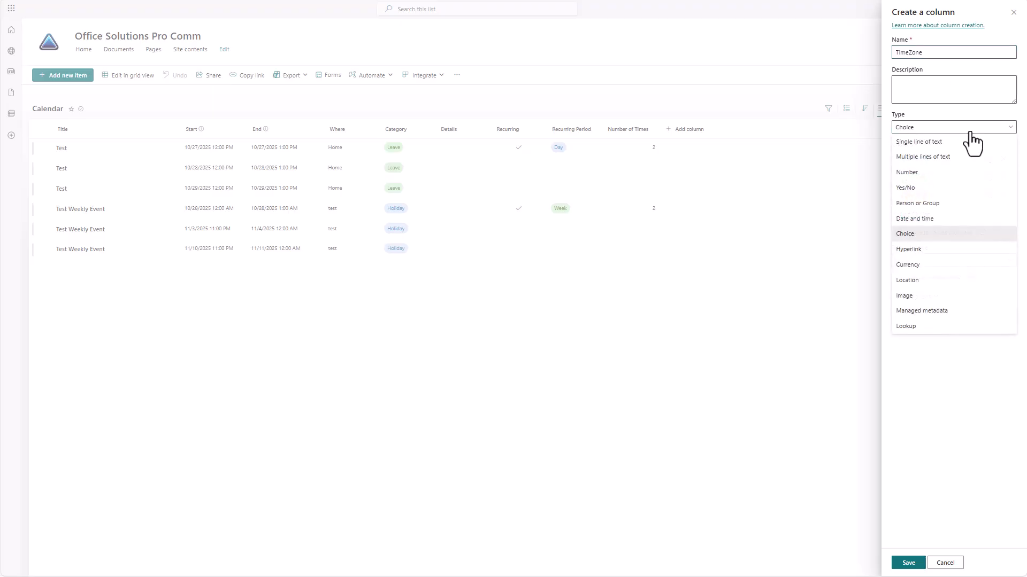
left_click(930, 235)
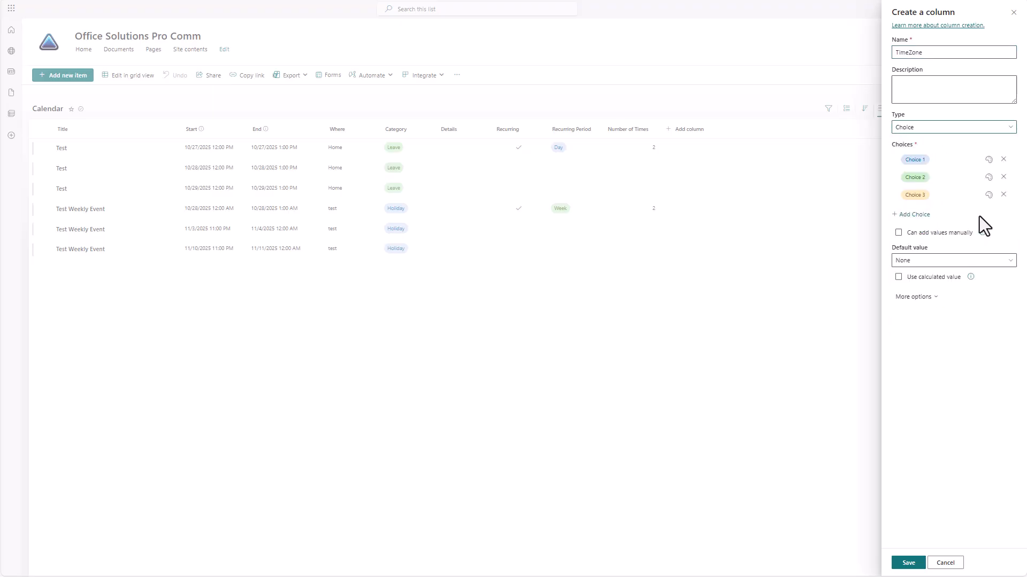
Enter the choices Pacific Standard Time, Central Standard Time and Eastern Standard Time
left_click(941, 160)
type("Pacific Standard time")
key("BackSpace")
key("BackSpace")
key("BackSpace")
key("BackSpace")
type("Time")
left_click(939, 178)
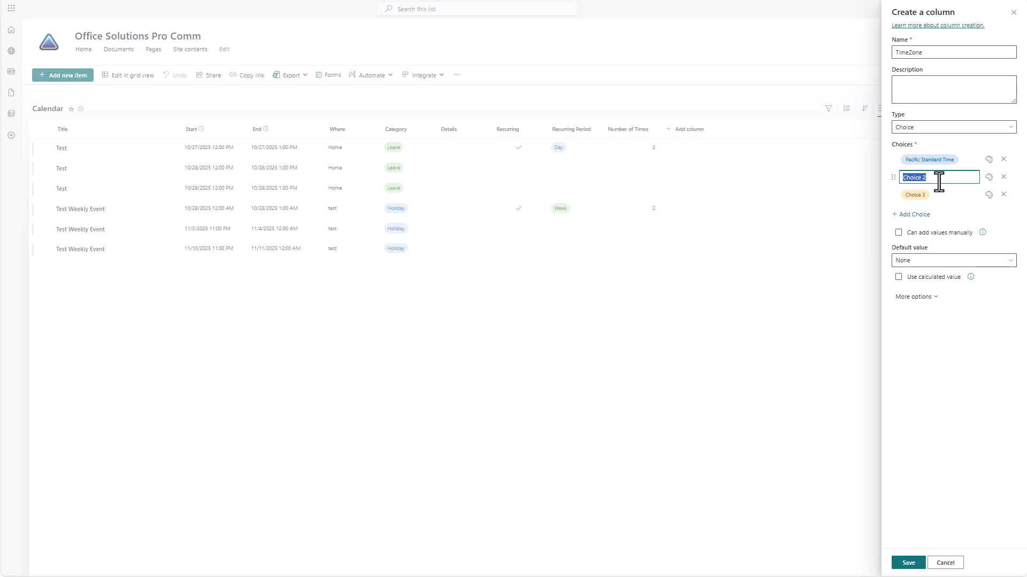
type("Central ")
type("Standard ")
type("Tio")
type("me")
left_click(933, 197)
type("Es")
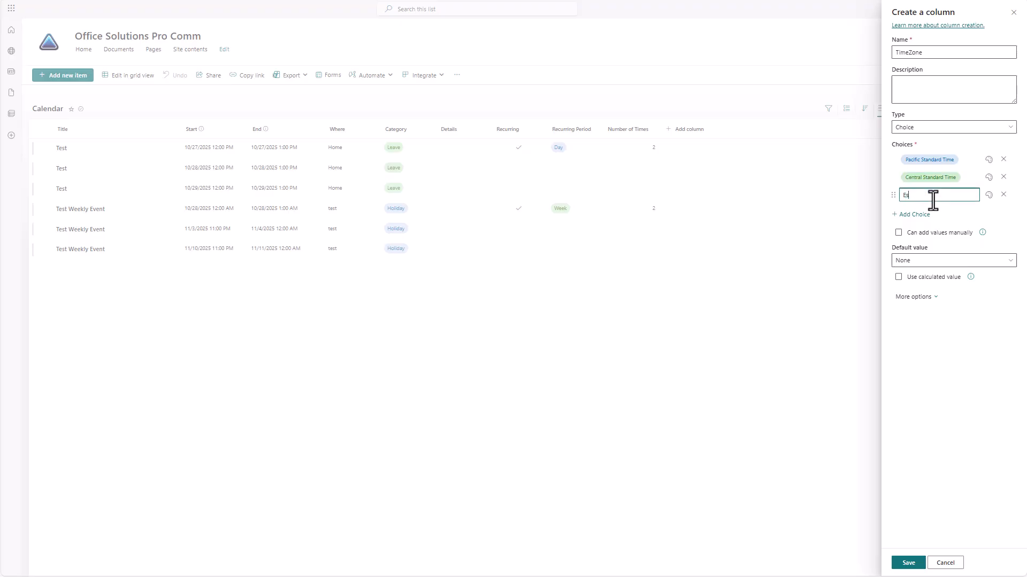
type("at")
key("BackSpace")
key("BackSpace")
key("BackSpace")
type("aster Standard Time")
Make Eastern Standard Time the default value and correct that choice's spelling
left_click(940, 263)
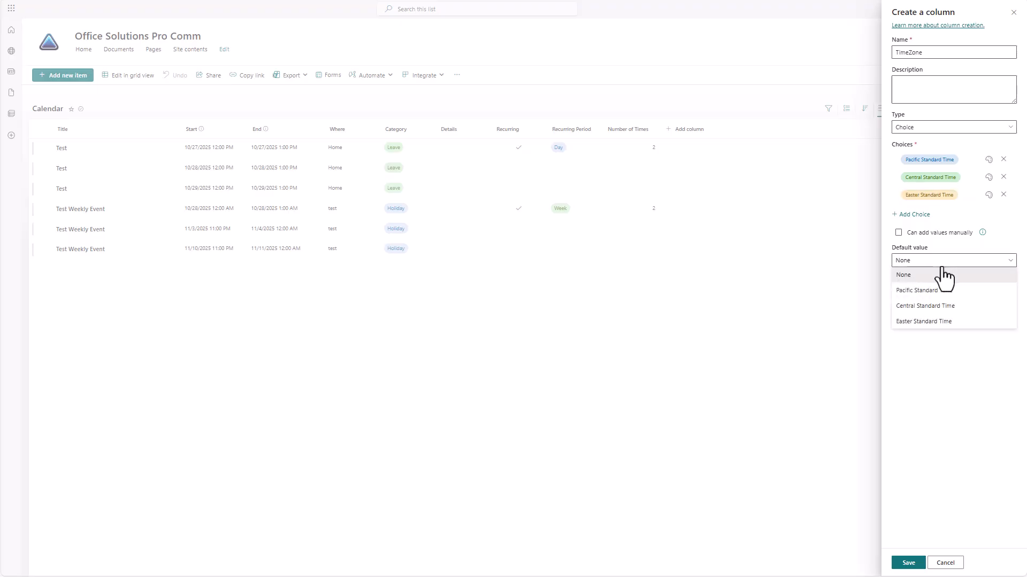
left_click(927, 322)
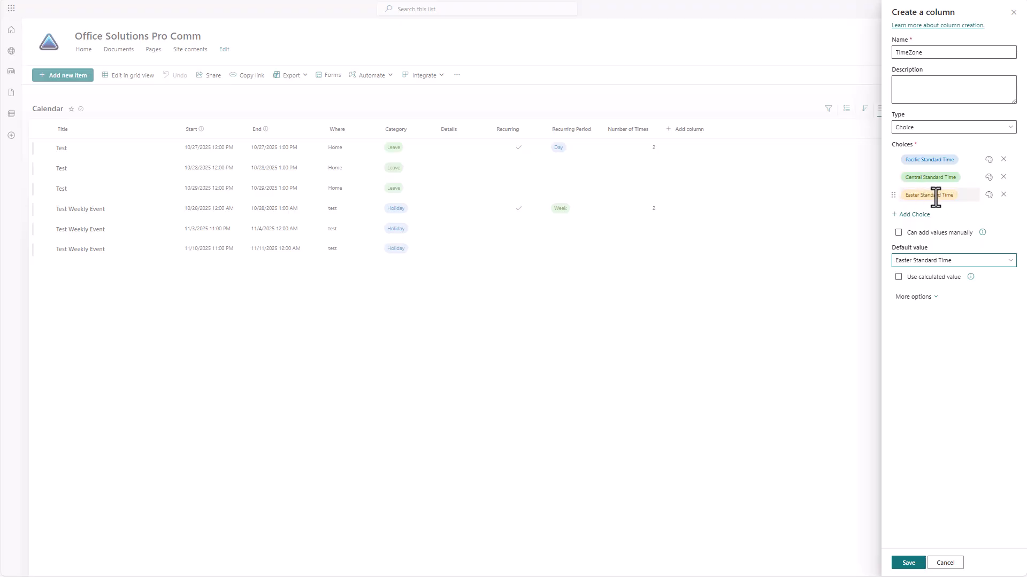
left_click(953, 197)
left_click(919, 196)
type("n")
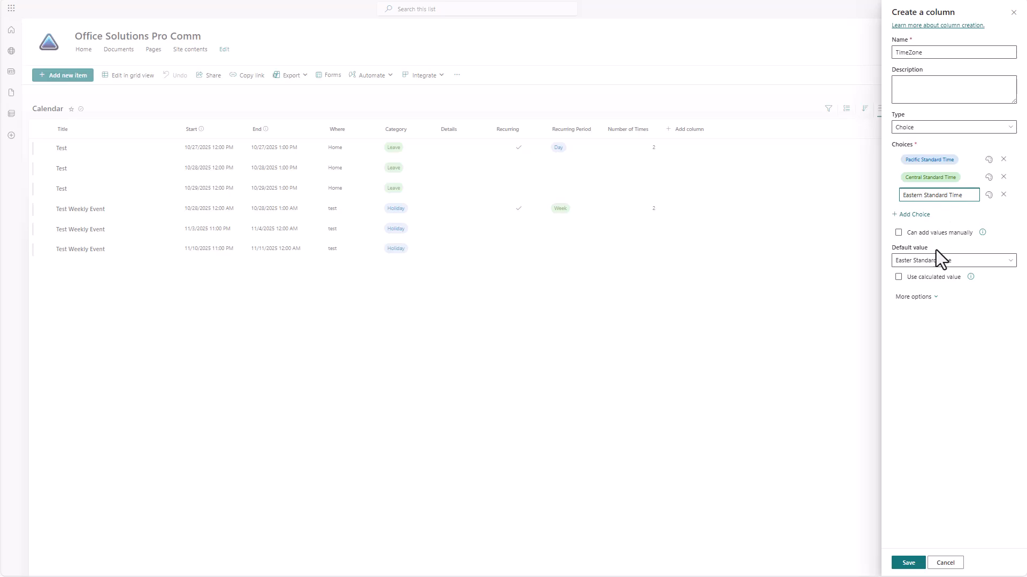
left_click(928, 262)
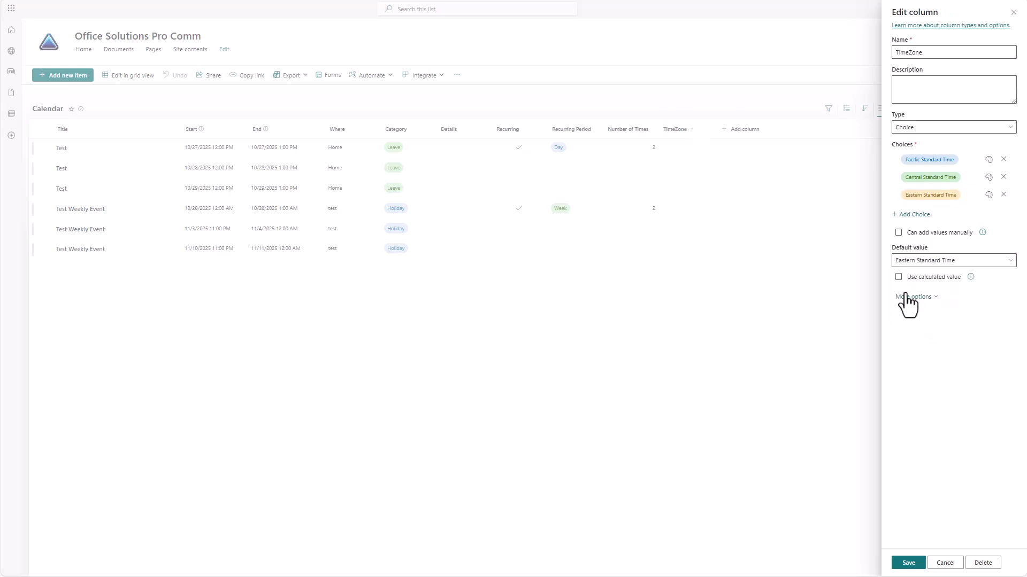
Require the TimeZone column to contain information and save it
left_click(913, 298)
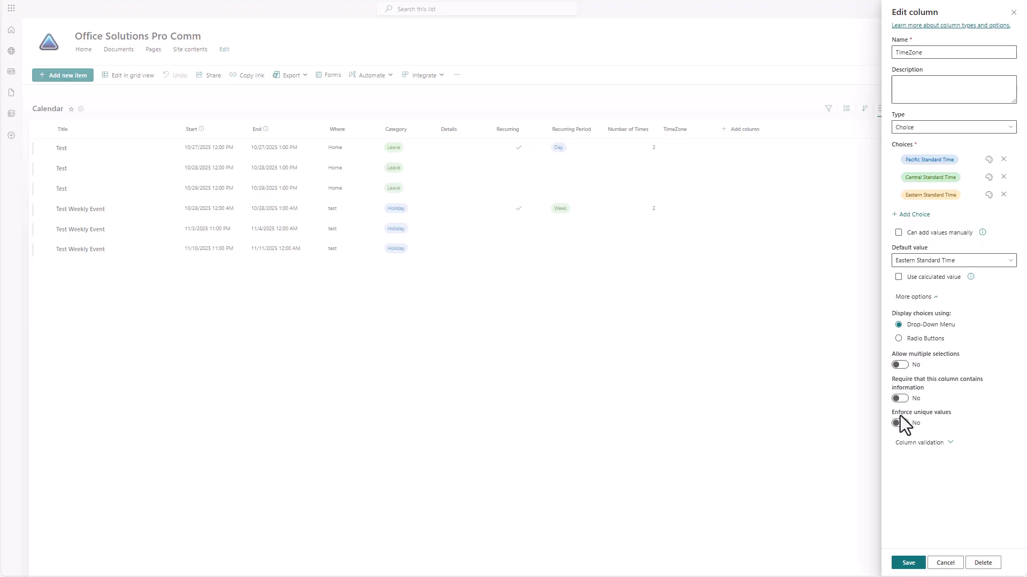
left_click(905, 399)
left_click(905, 566)
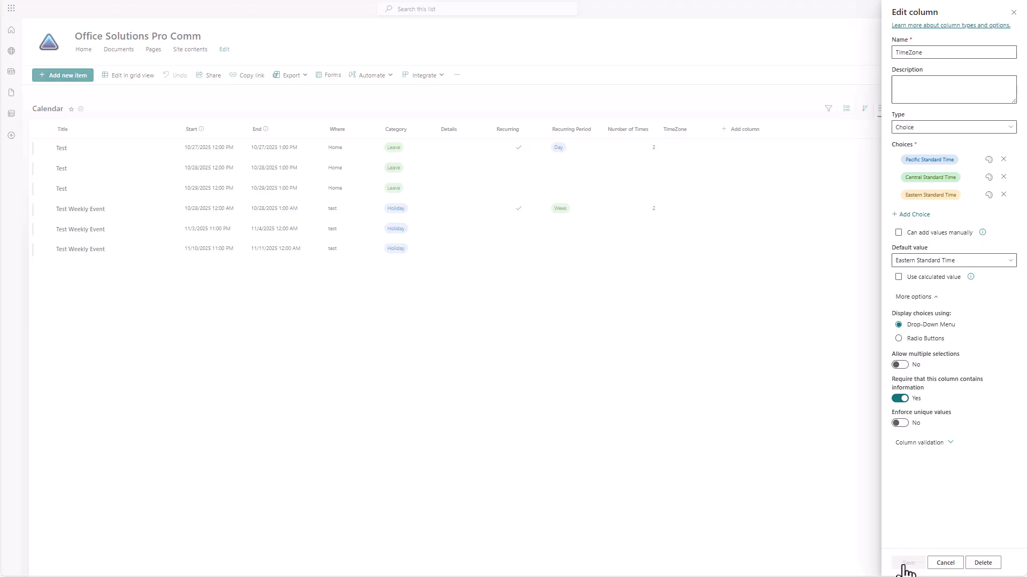
Rename the TimeZone column to 'Time Zone' through its column settings
left_click(690, 131)
mouse_move(690, 210)
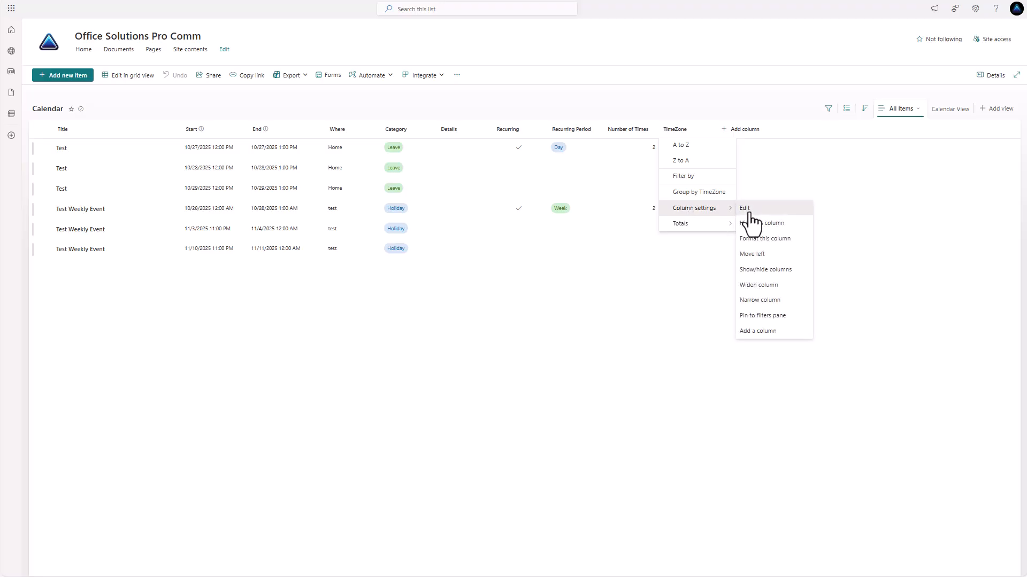
left_click(749, 213)
left_click(910, 52)
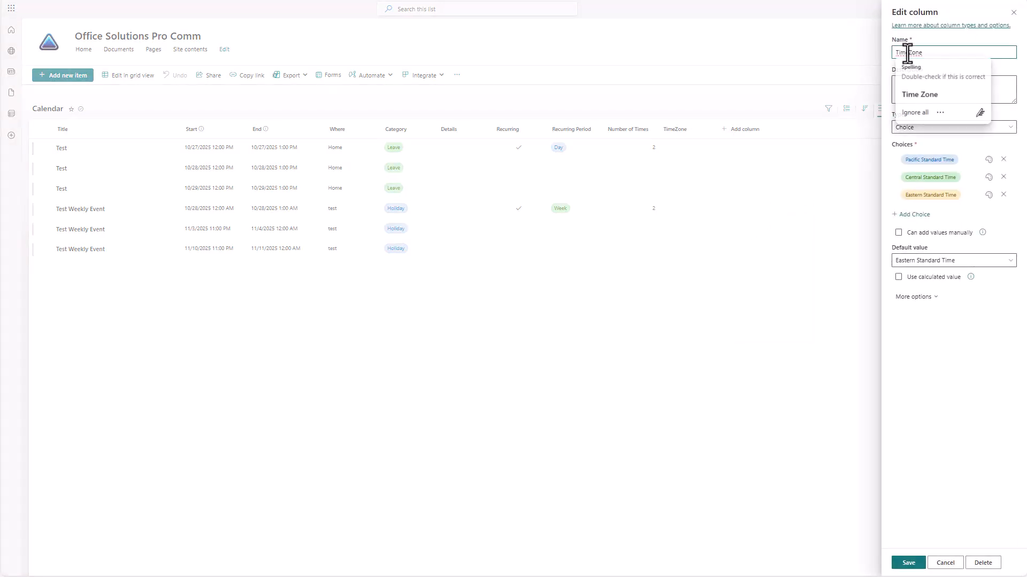
left_click(908, 562)
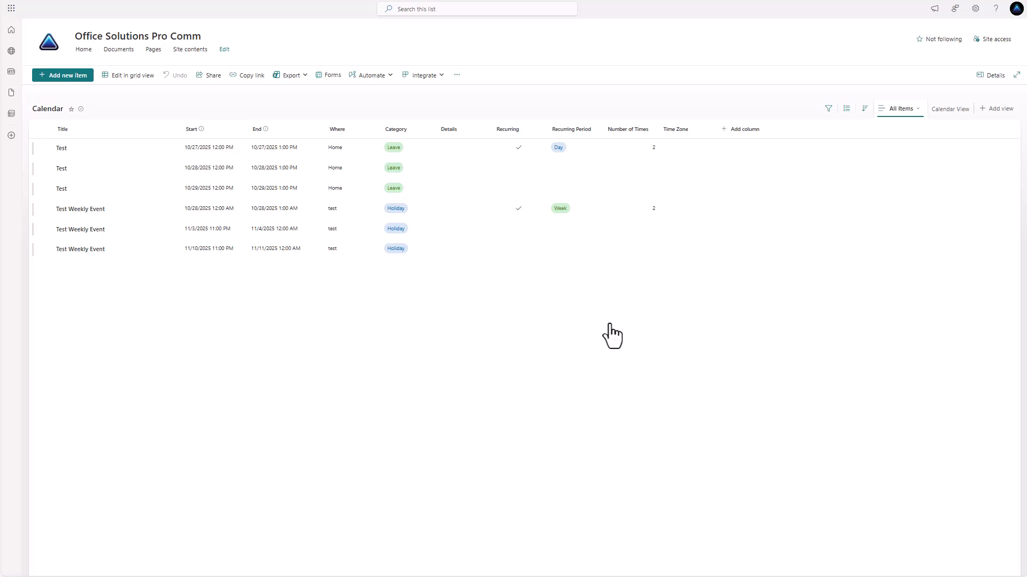
Select the 10/28, 11/3 and 11/10 Test Weekly Event items and delete them
left_click(45, 209)
left_click(45, 230)
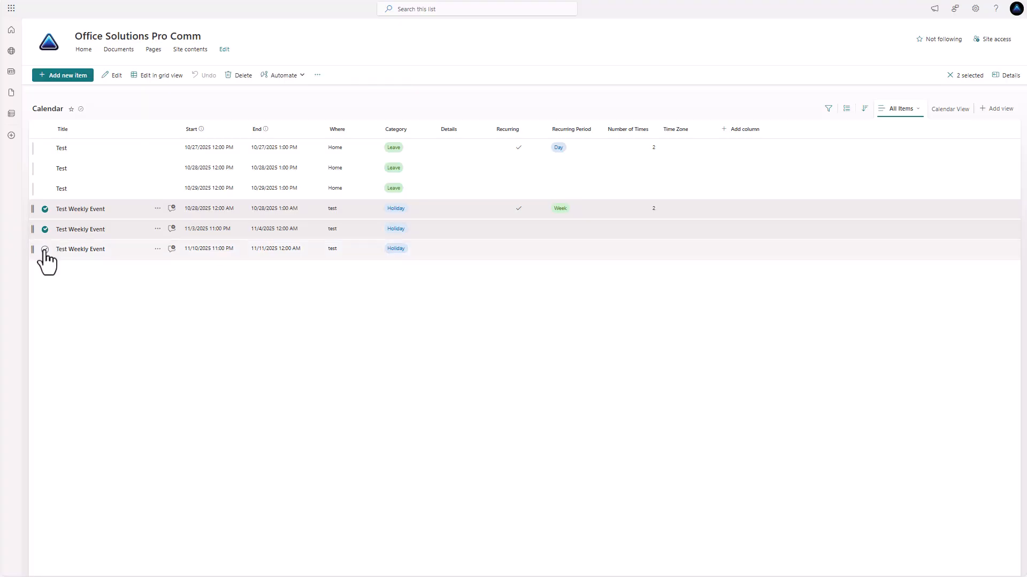
left_click(45, 249)
left_click(249, 76)
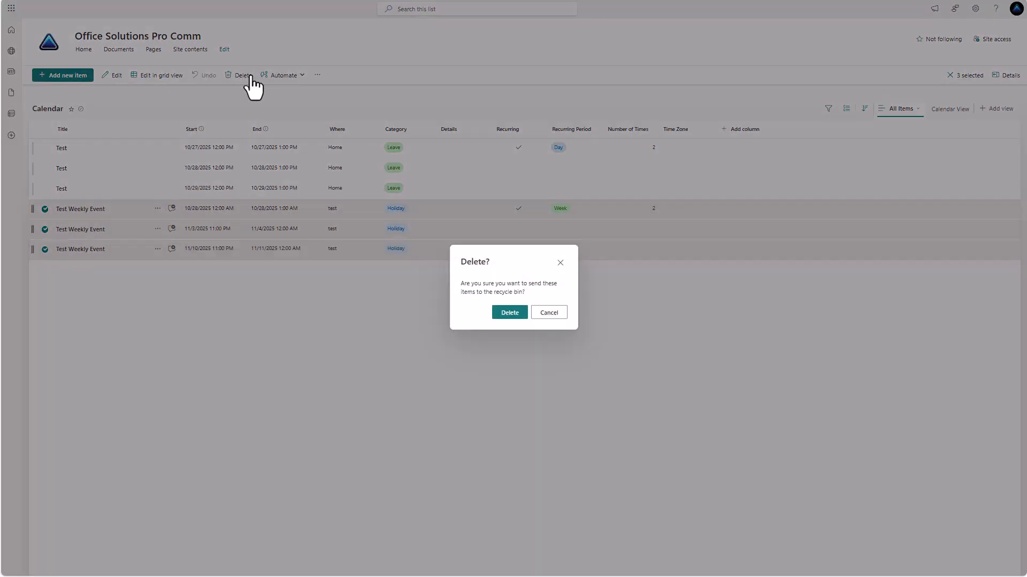
left_click(509, 313)
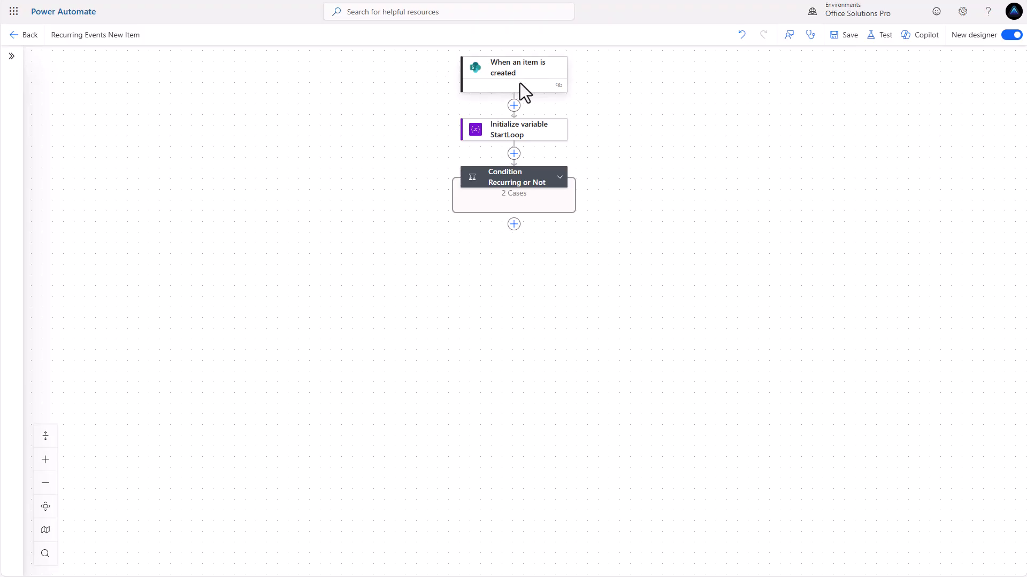
Inspect the trigger, StartLoop variable and condition, then show Increment variable StartLoop by 1
left_click(519, 82)
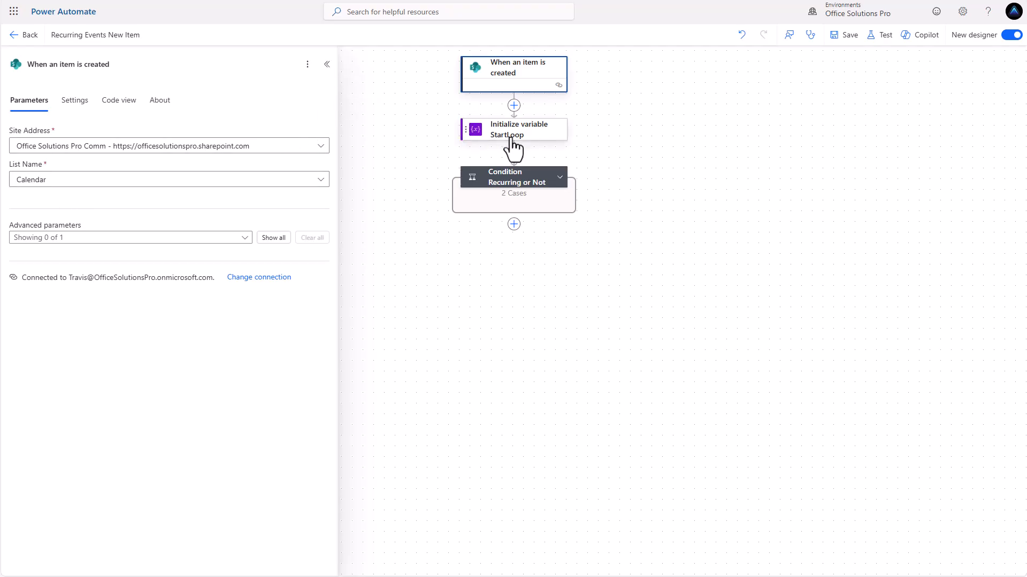
left_click(273, 240)
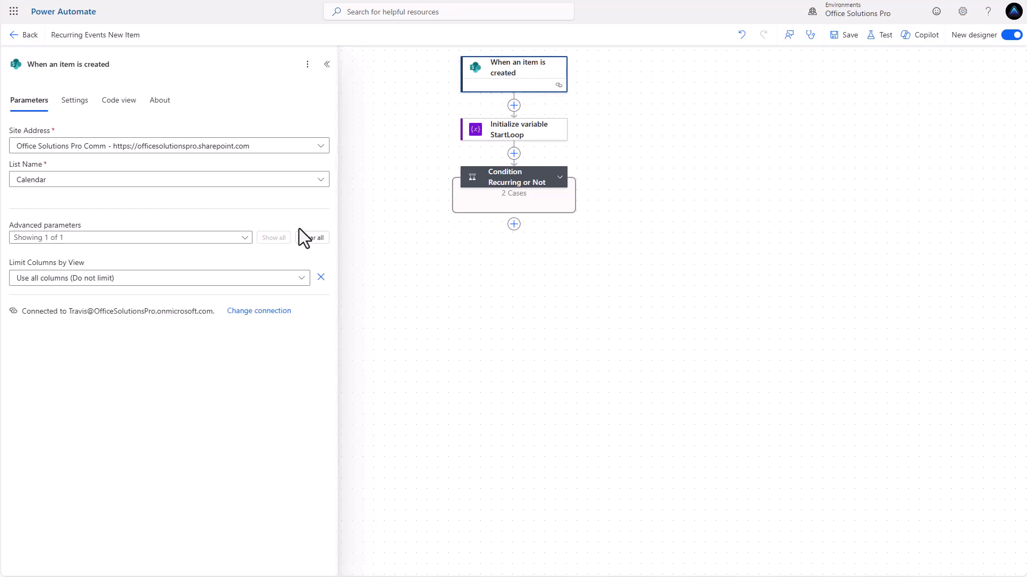
left_click(511, 140)
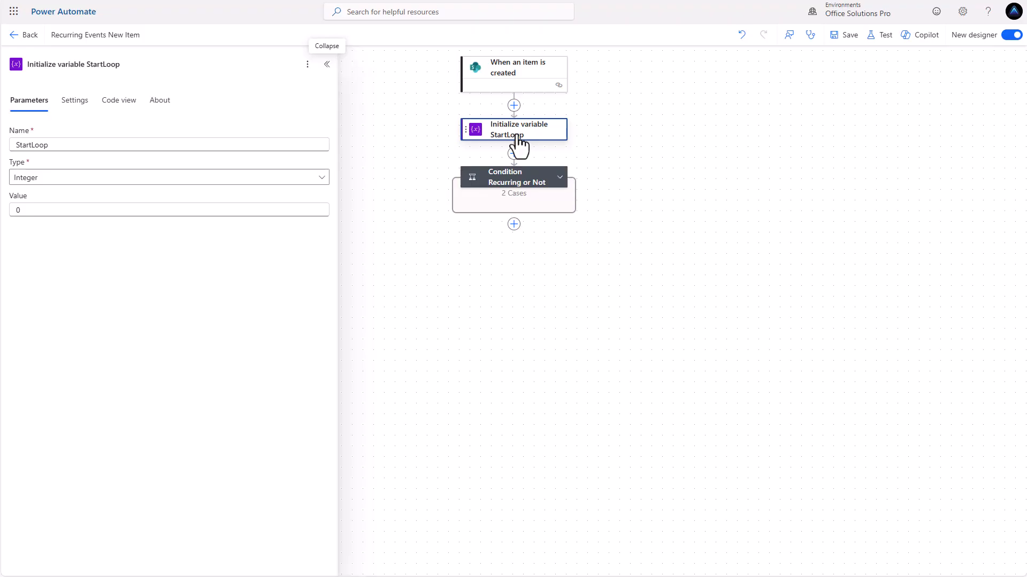
left_click(527, 181)
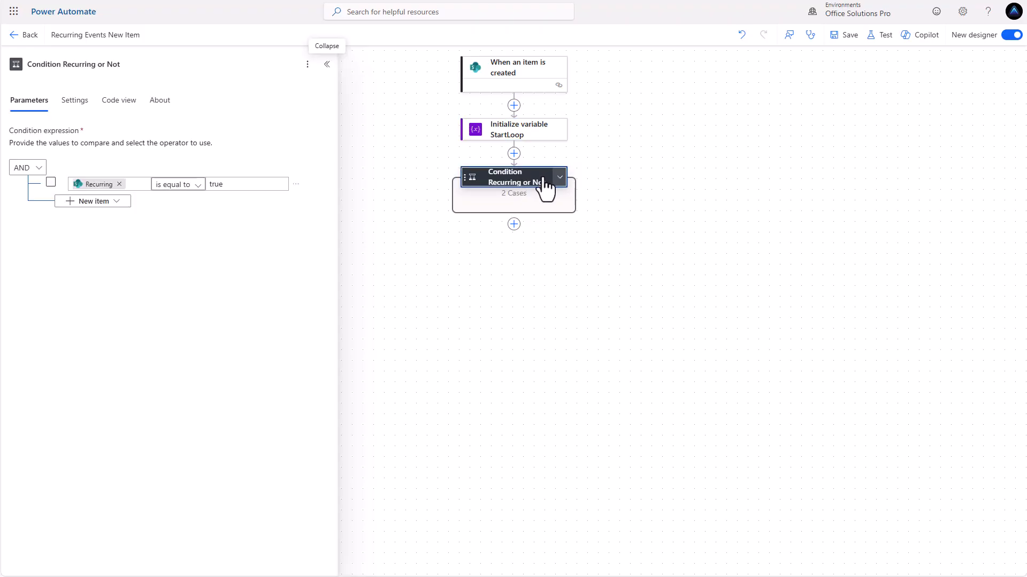
left_click(560, 178)
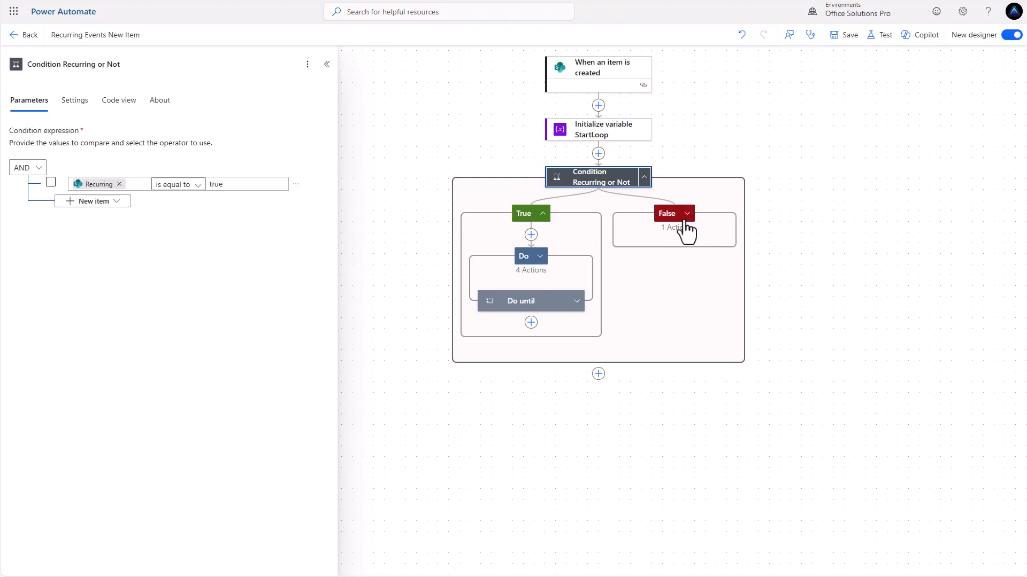
left_click(532, 256)
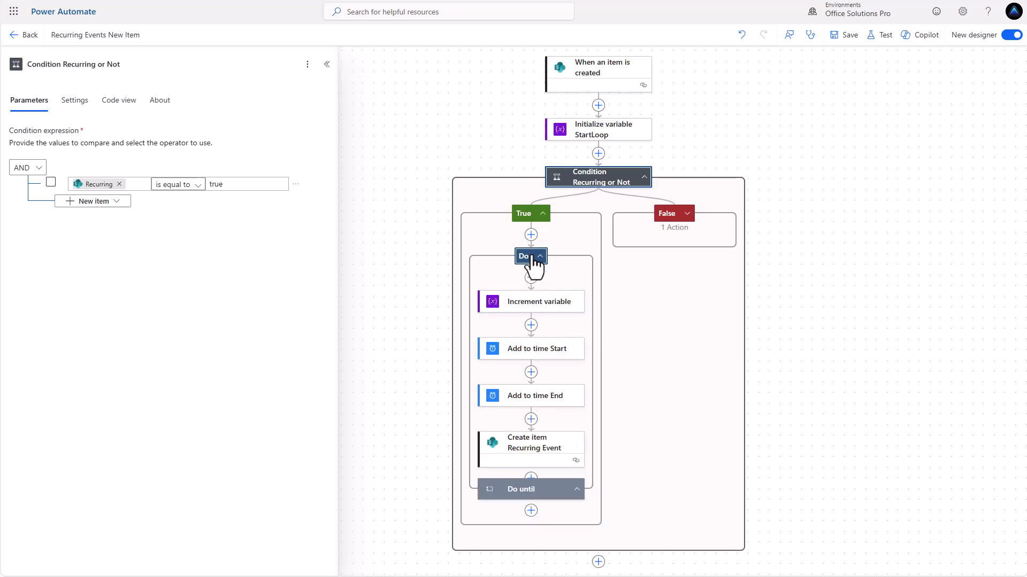
left_click(545, 305)
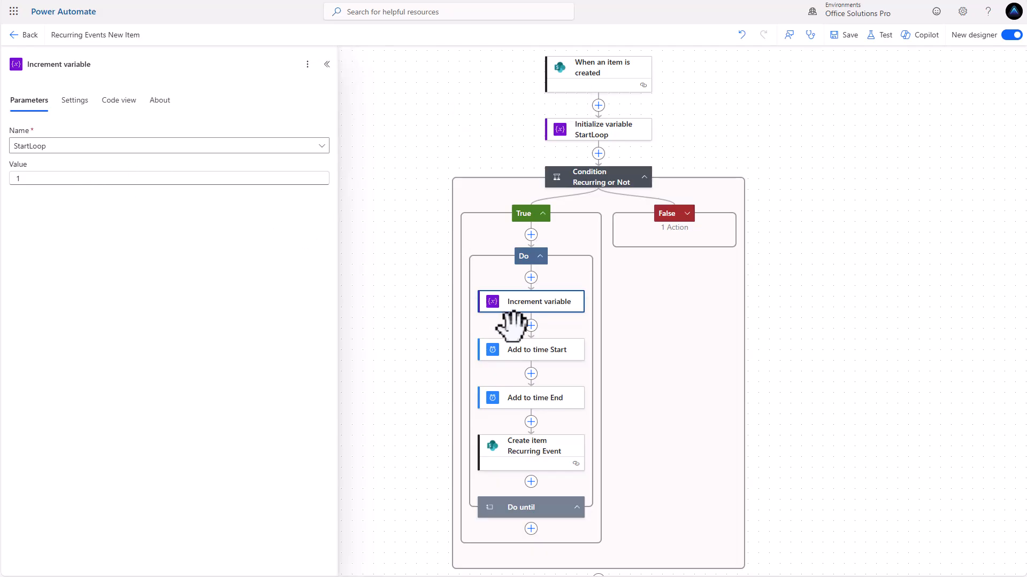
Set Add to time Start's time unit to the custom dynamic value Recurring Period Value
left_click(546, 357)
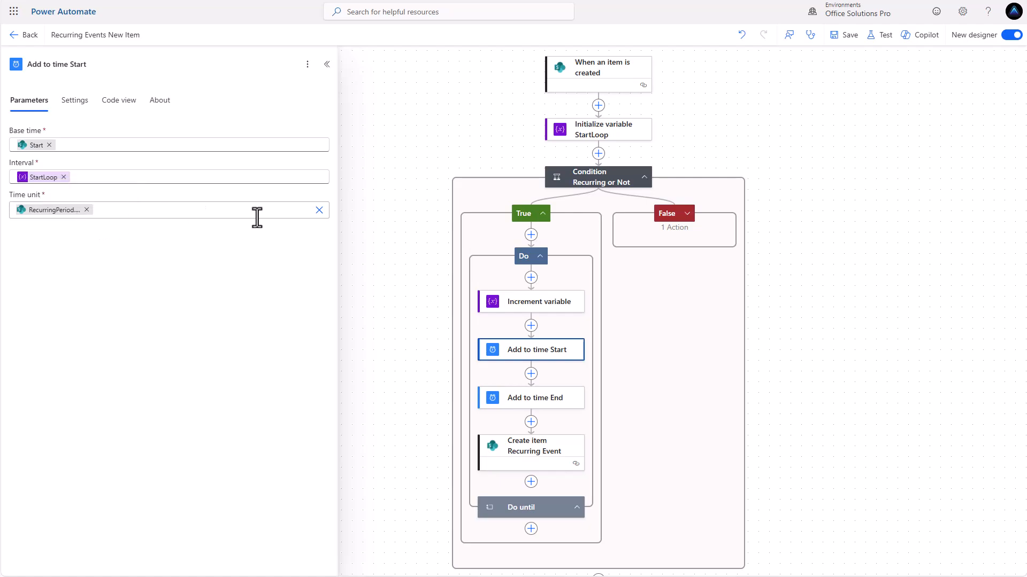
left_click(319, 210)
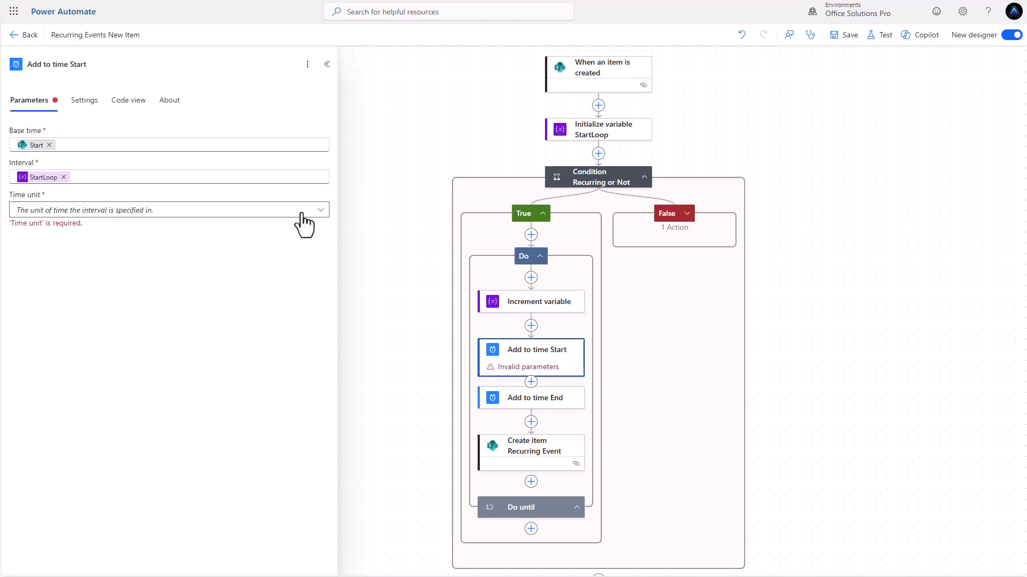
left_click(145, 213)
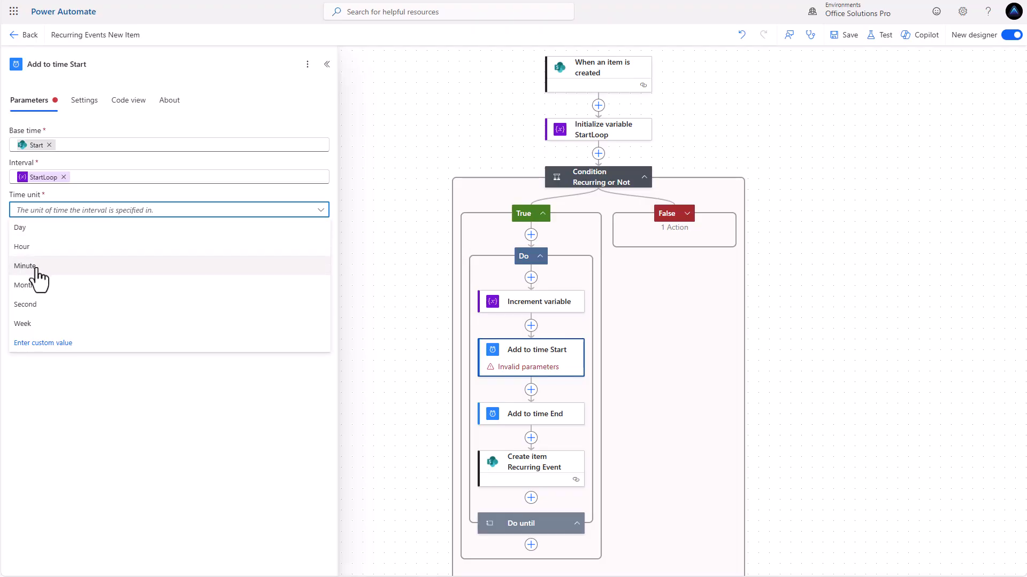
left_click(61, 345)
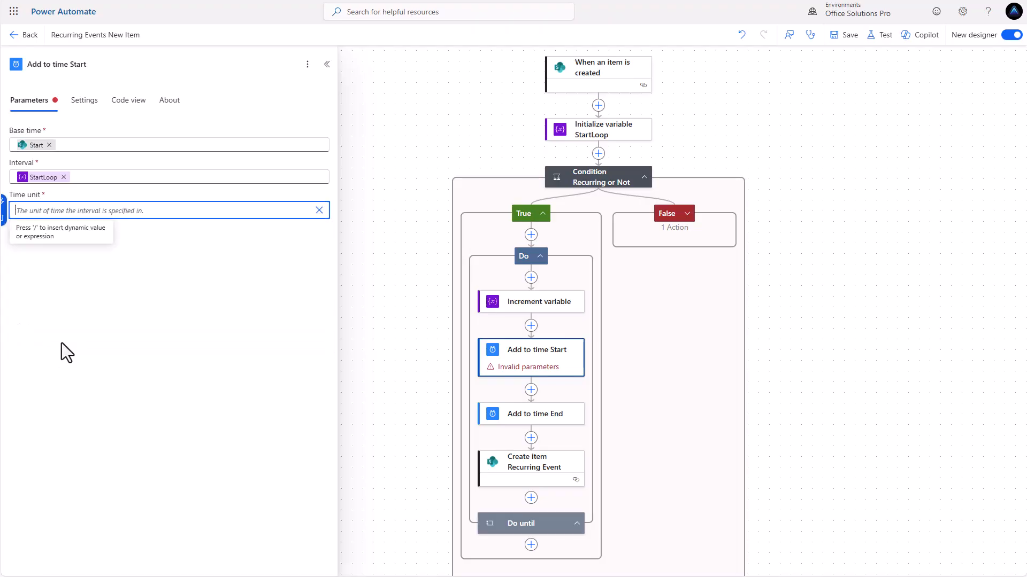
left_click(5, 203)
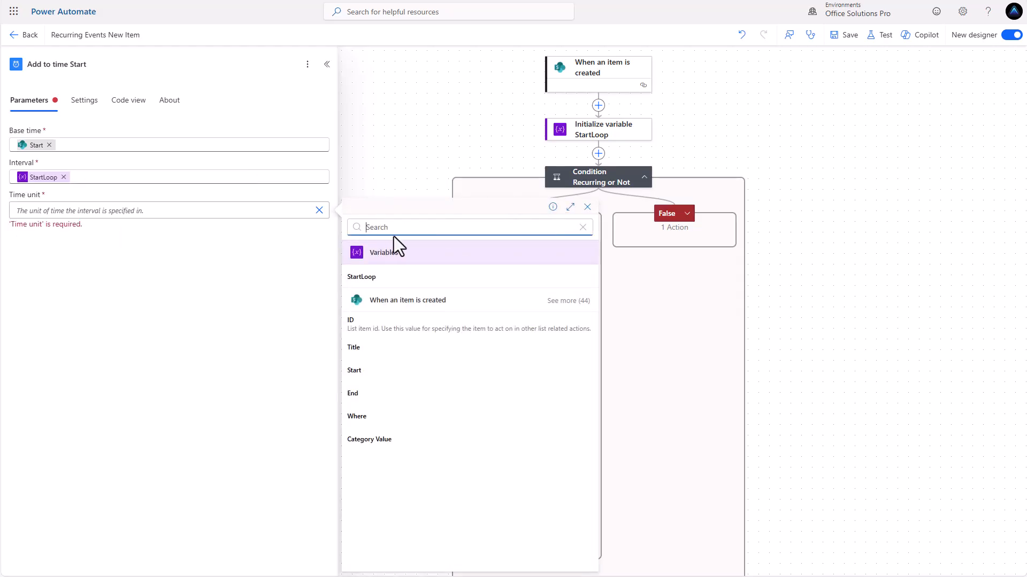
type("rec")
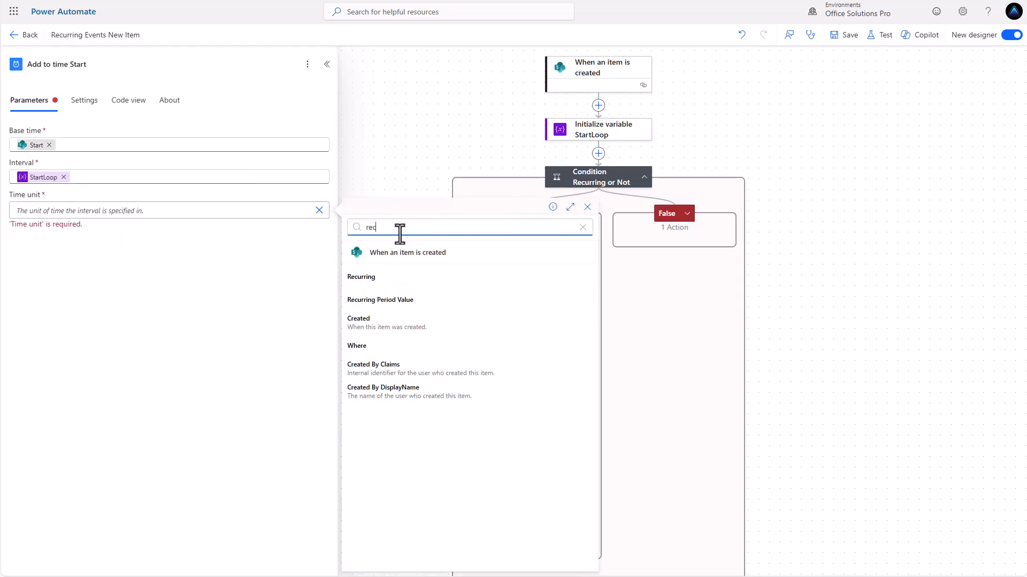
left_click(404, 300)
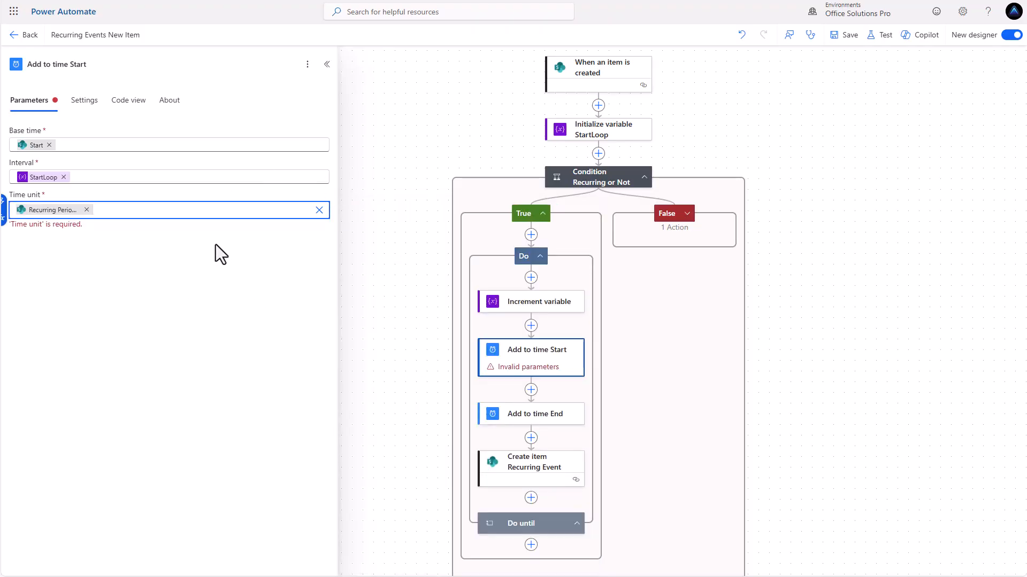
left_click(198, 194)
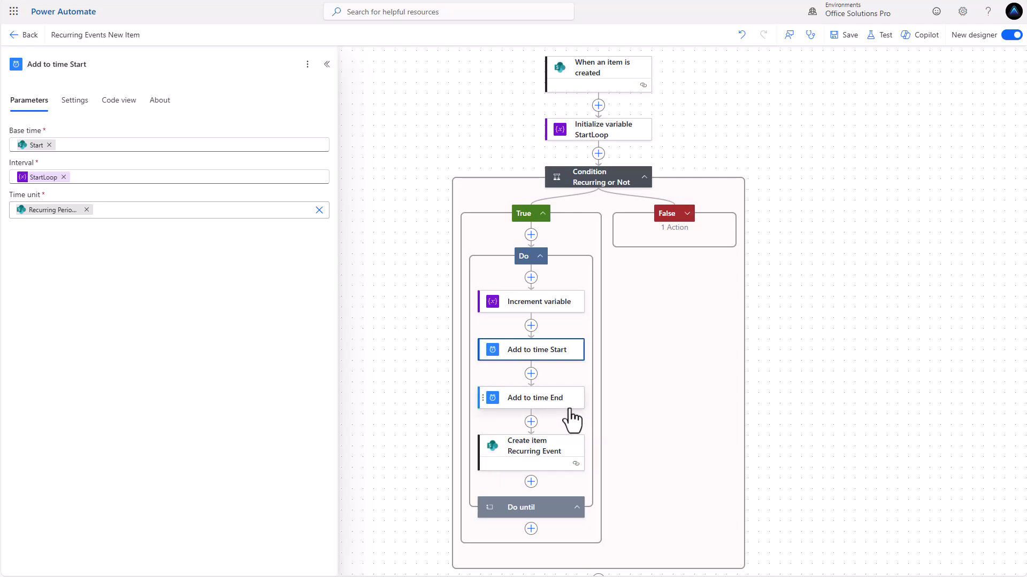
Review the Add to time End and Create item Recurring Event steps
left_click(546, 400)
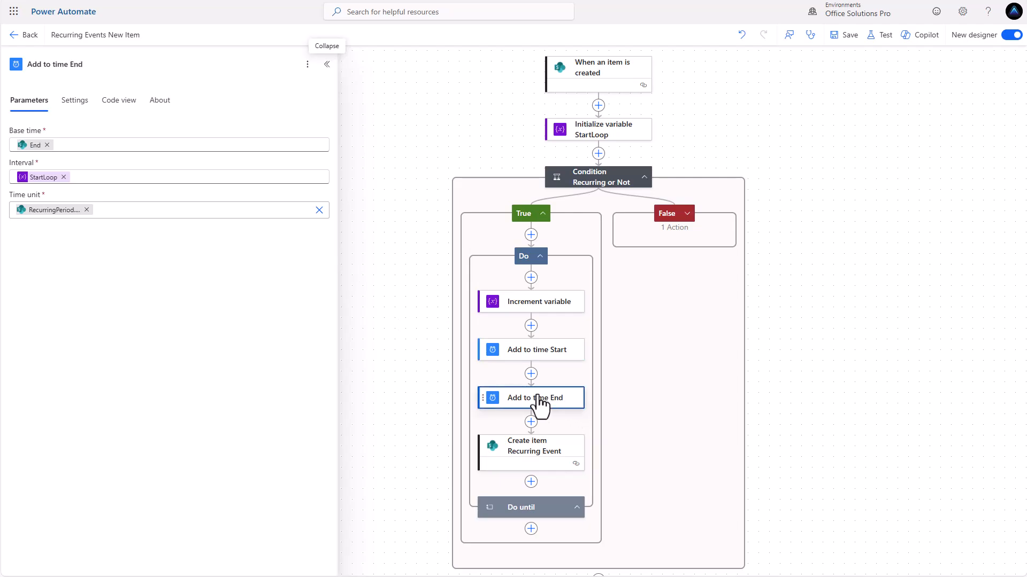
left_click(530, 457)
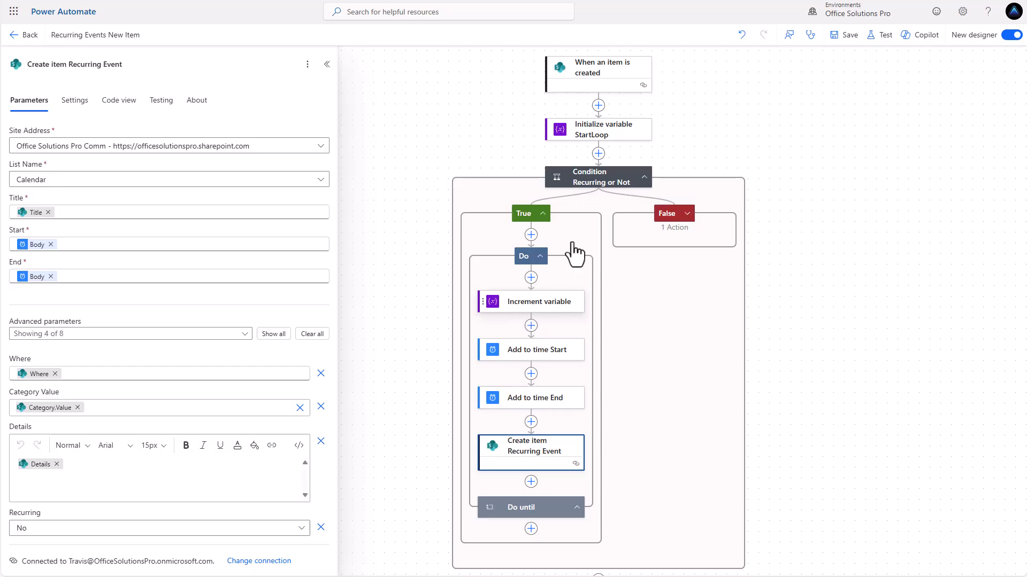
scroll(679, 154, "up", 1)
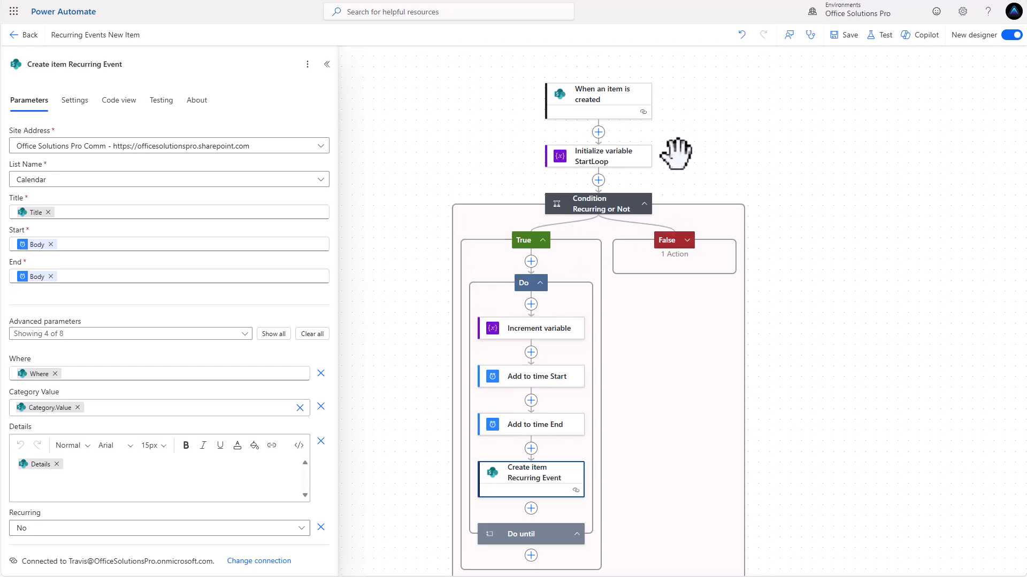
Add an Initialize variable action right after Initialize variable StartLoop
left_click(599, 181)
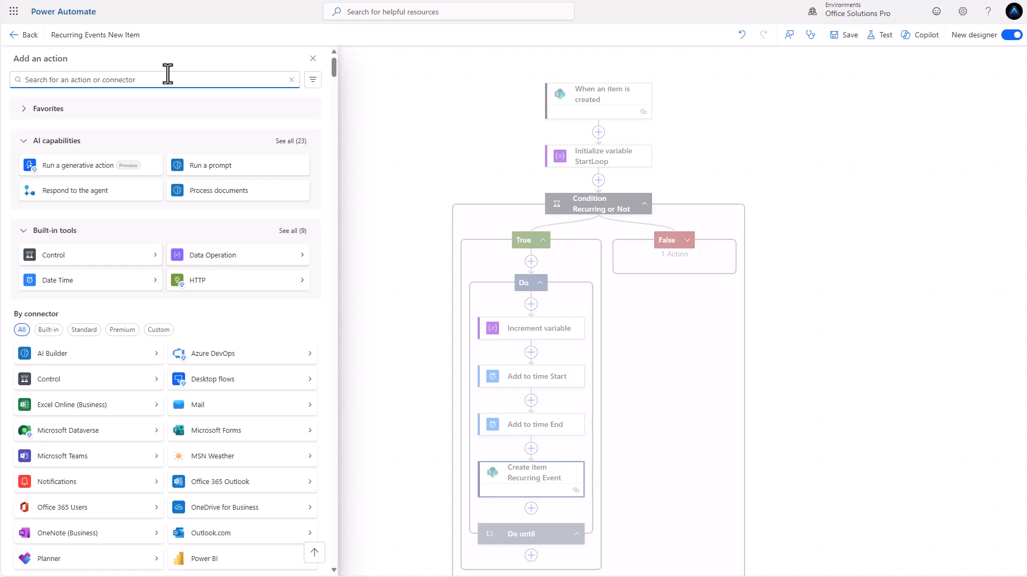
type("variable")
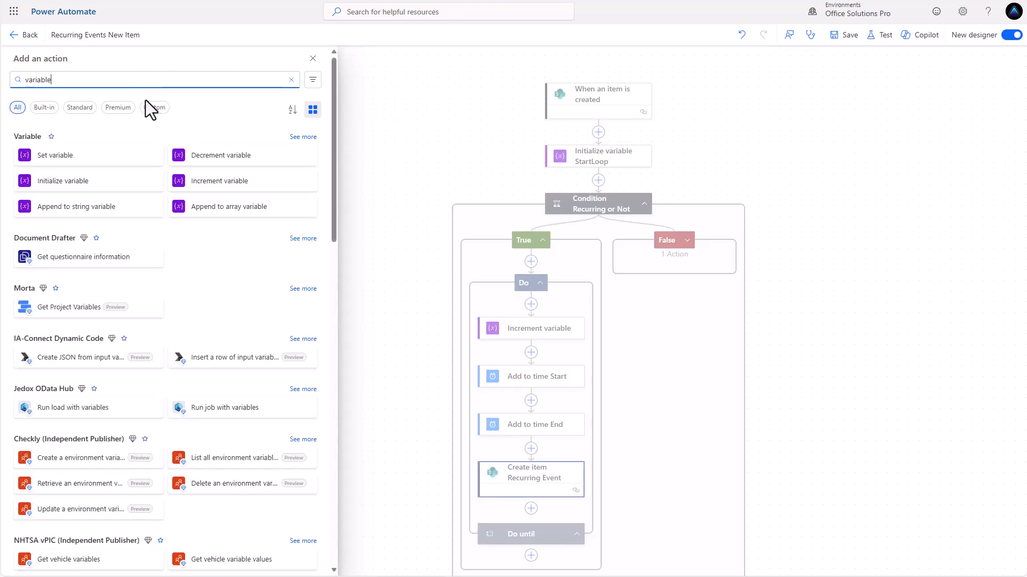
left_click(98, 188)
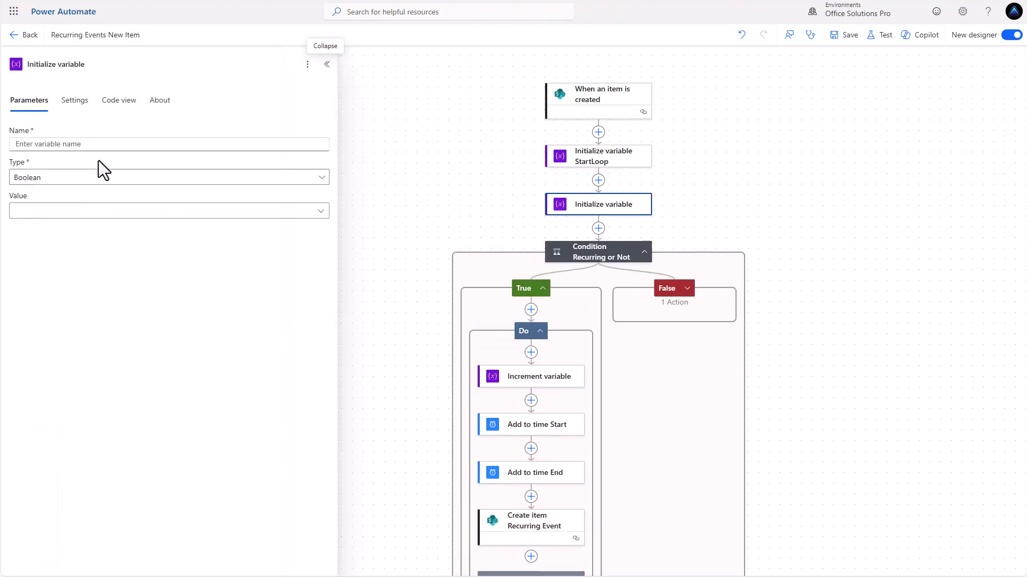
Define String variable tz with the dynamic value Time Zone Value
left_click(91, 143)
type("tz")
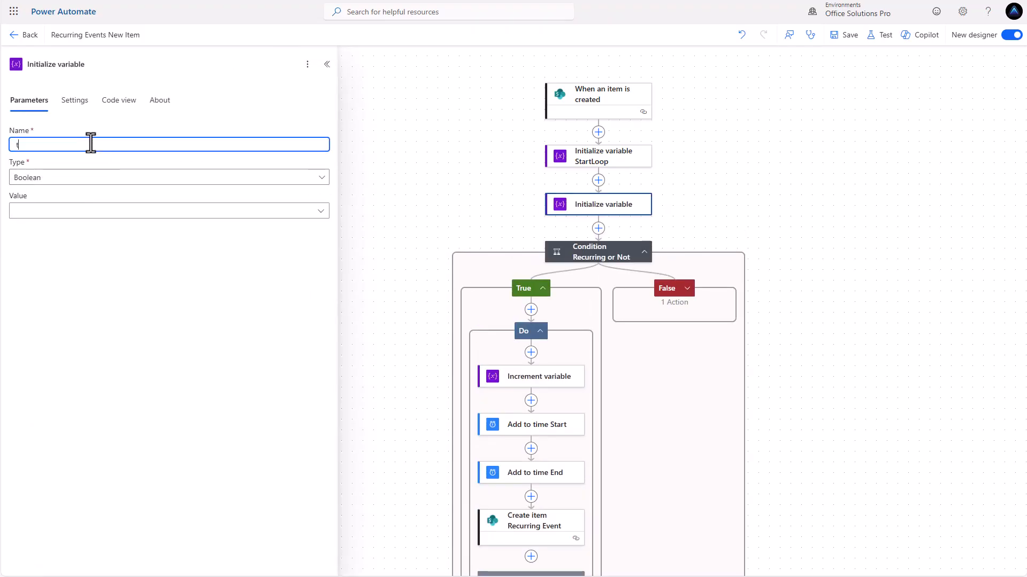
left_click(104, 179)
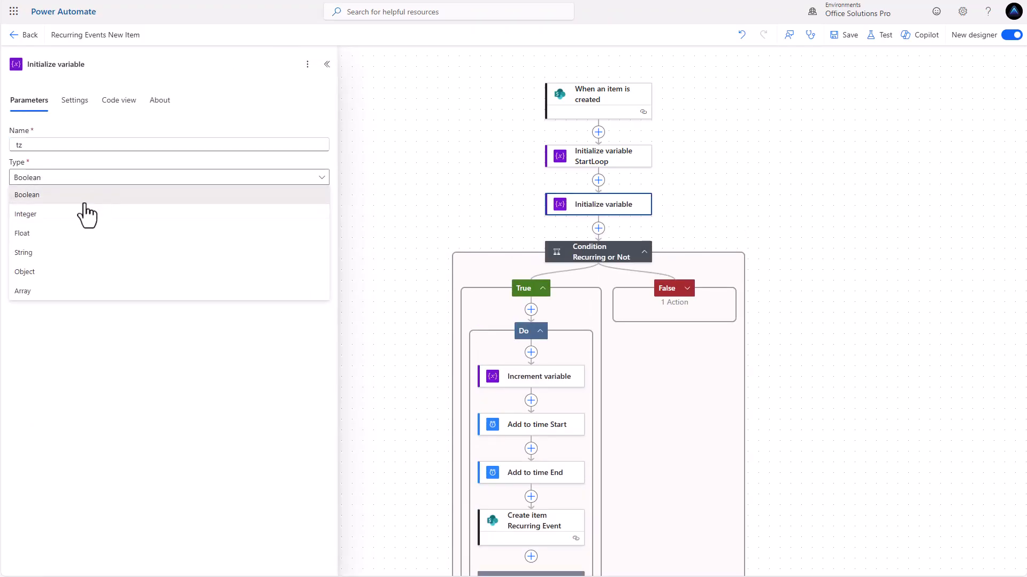
left_click(64, 261)
left_click(144, 215)
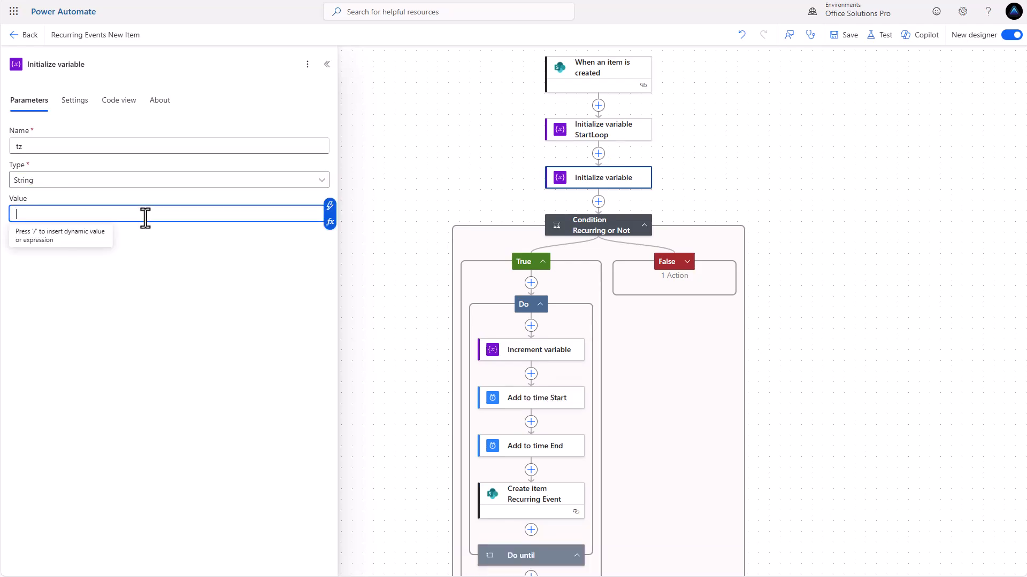
left_click(330, 210)
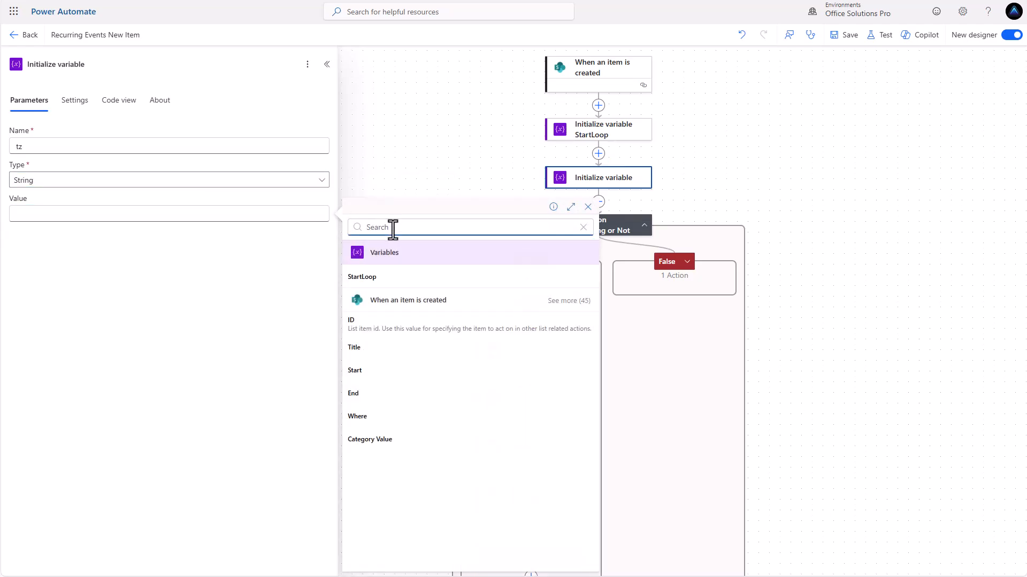
type("time")
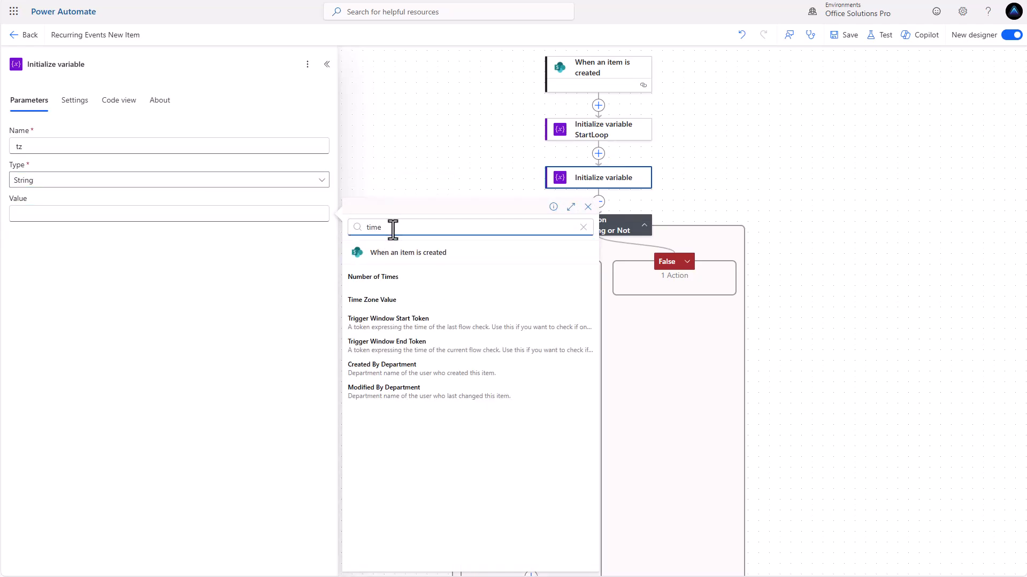
left_click(395, 300)
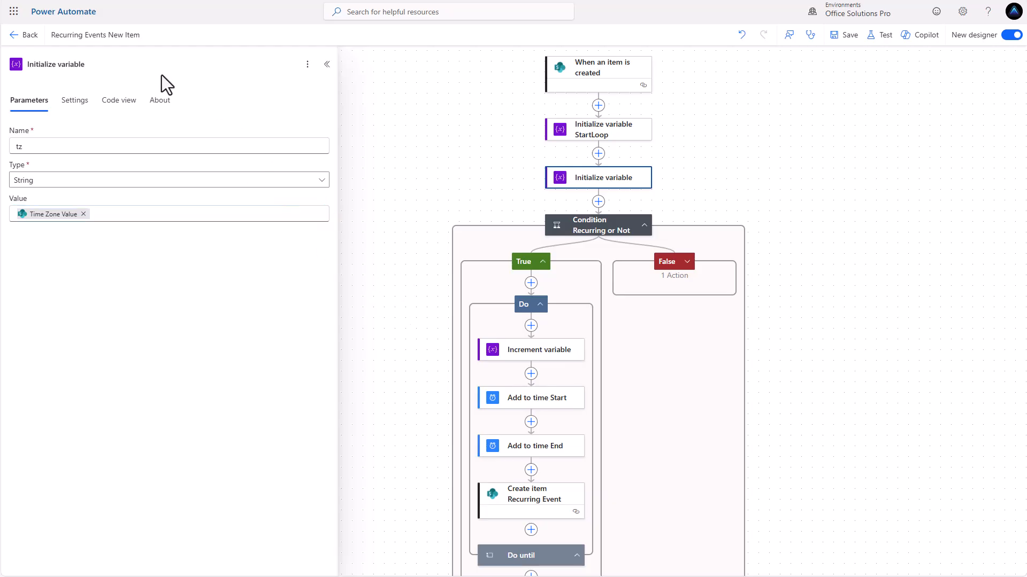
Rename the step to 'Initialize variable TimeZone'
left_click(120, 65)
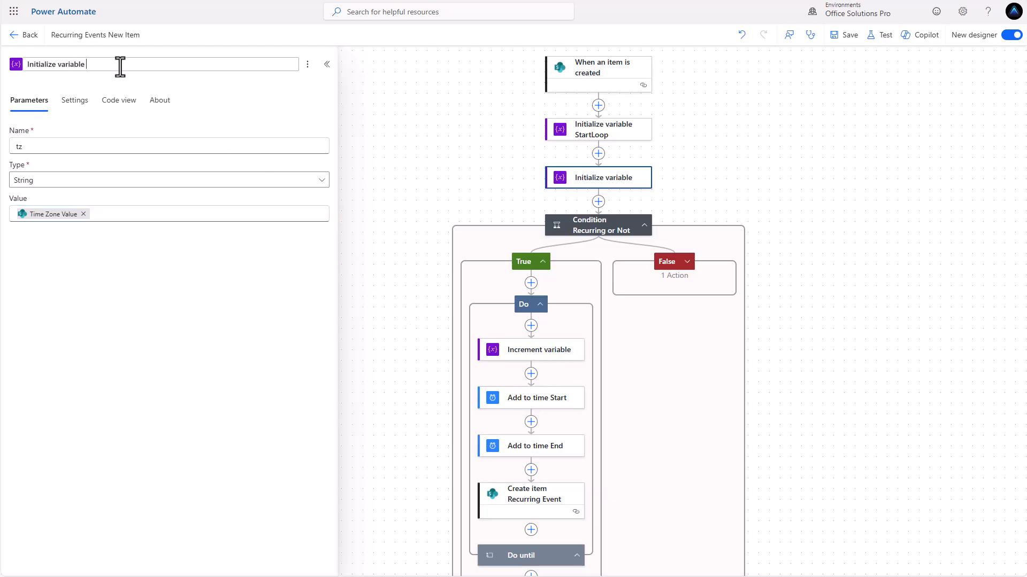
type("TimeZone")
left_click(196, 92)
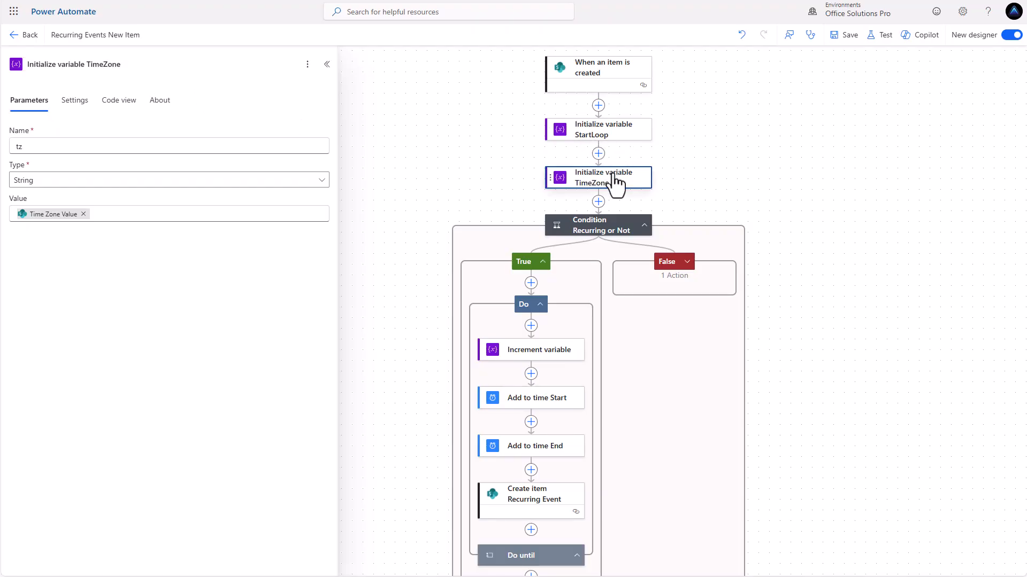
scroll(600, 183, "down", 1)
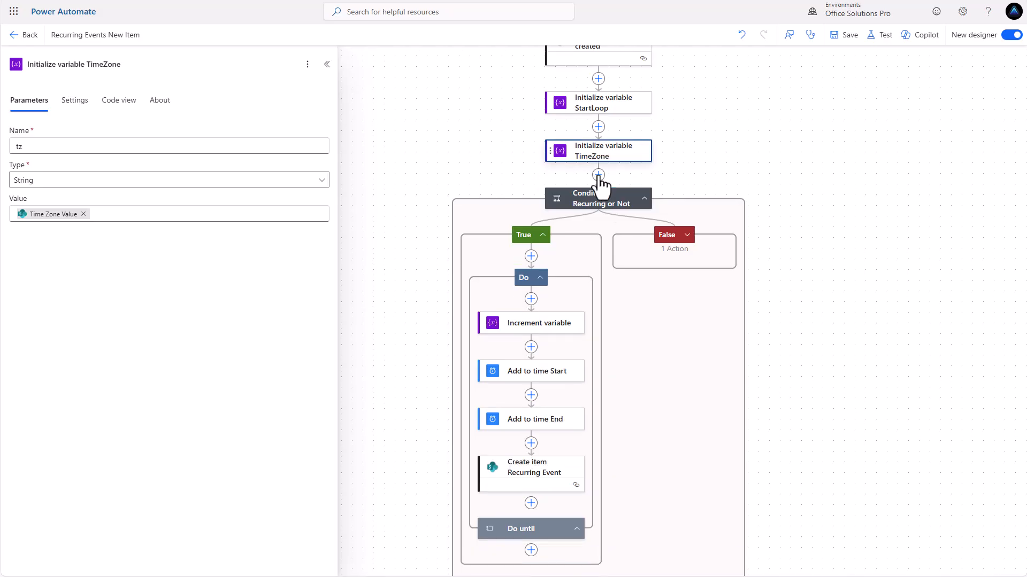
scroll(584, 192, "down", 1)
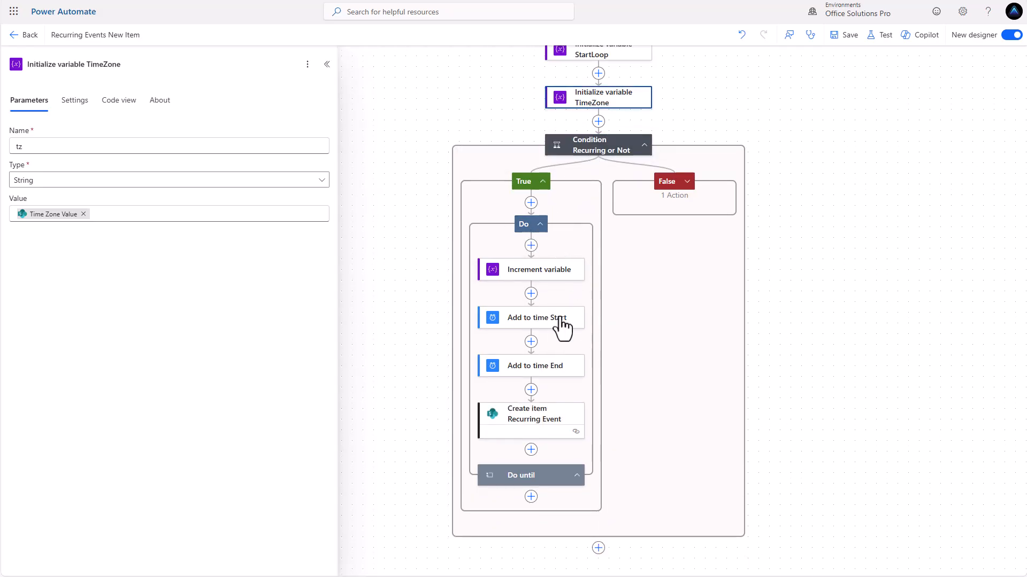
Add a Compose action after Increment variable and open the expression editor for its Inputs
left_click(531, 294)
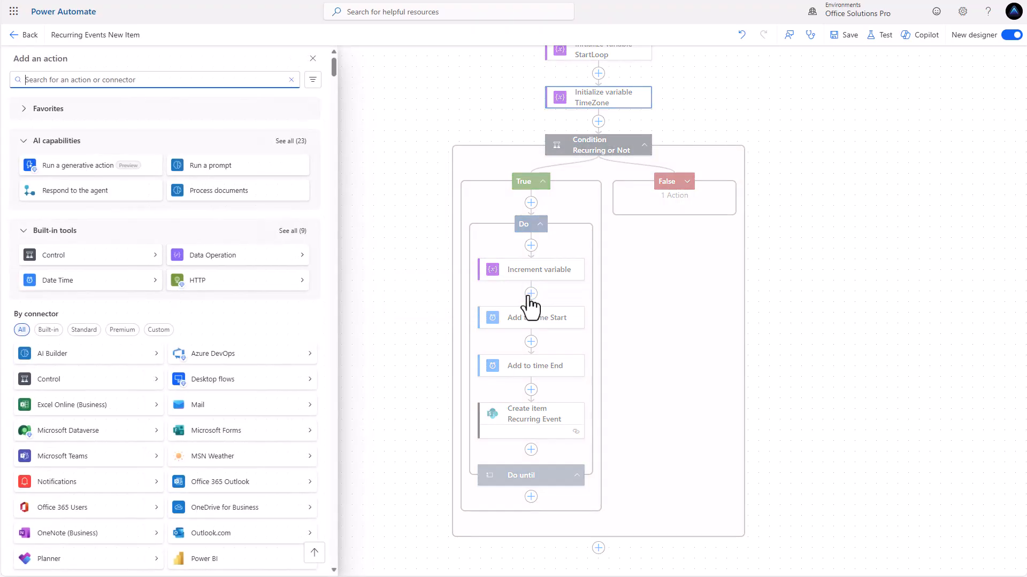
type("compose")
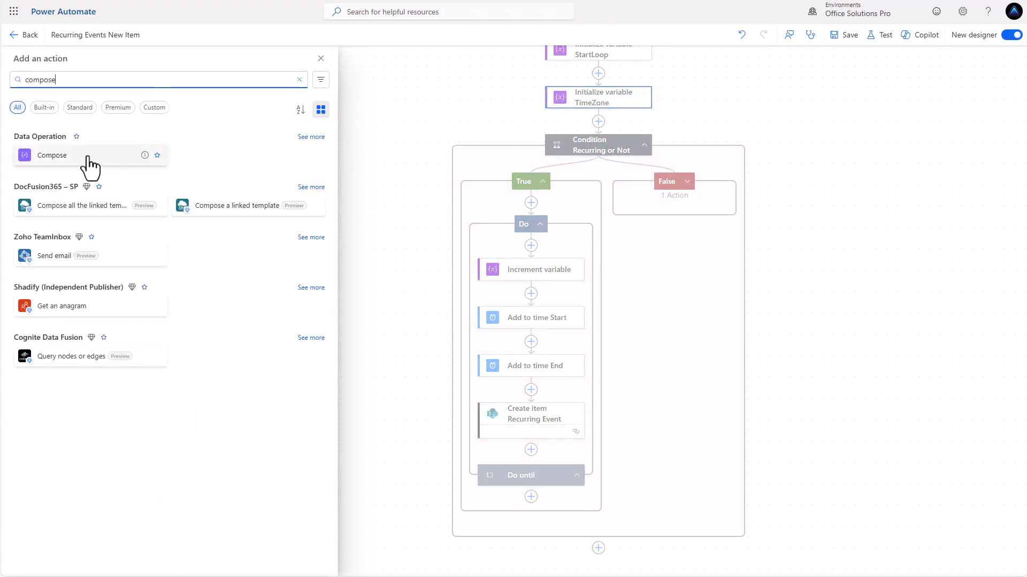
left_click(86, 155)
left_click(104, 154)
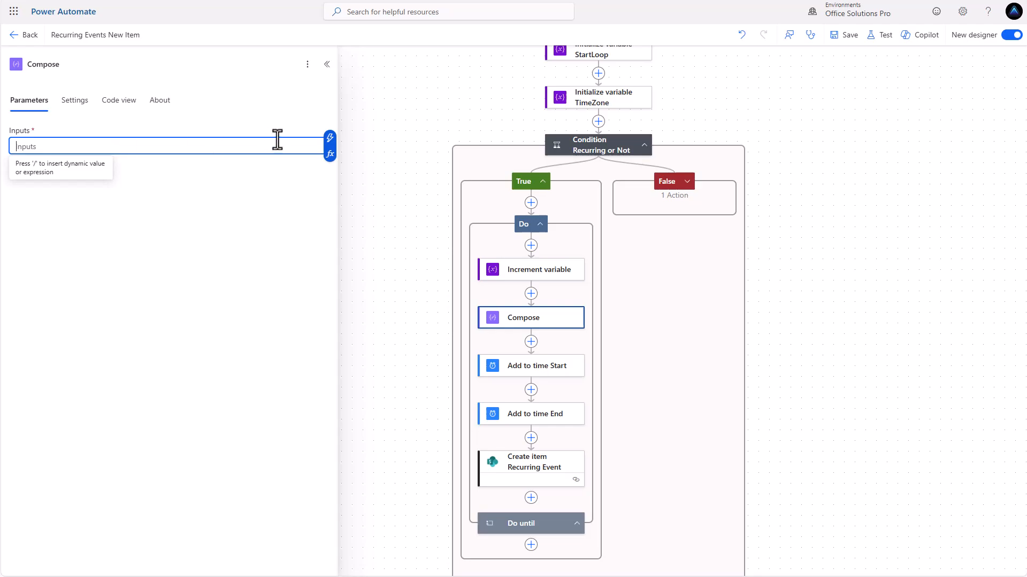
left_click(330, 155)
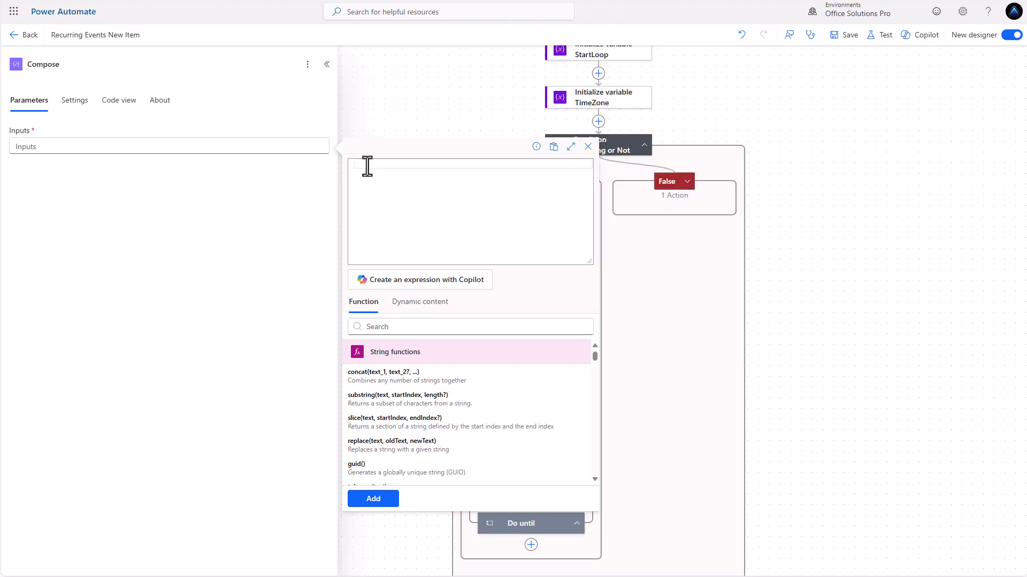
Write convertTimeZone(triggerOutputs()?['body/Start'], 'UTC', variables('tz')) in the expression editor
type("conv")
key("Down")
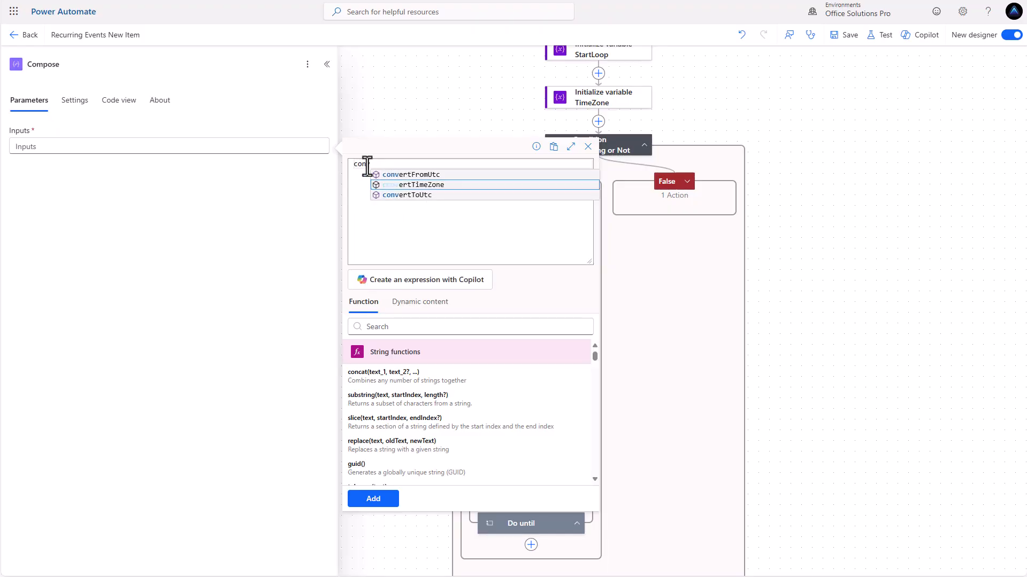
key("Return")
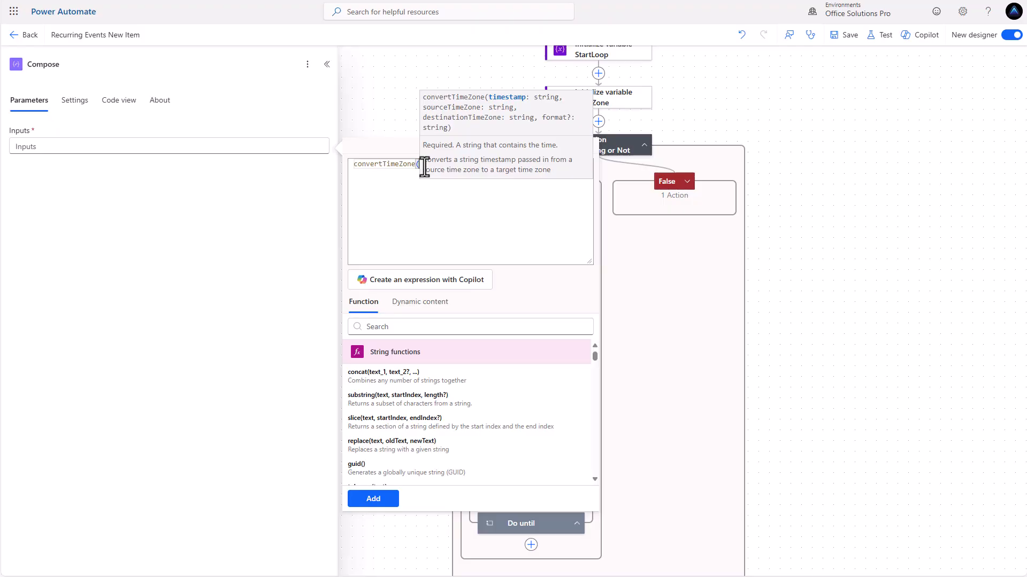
type("trigg")
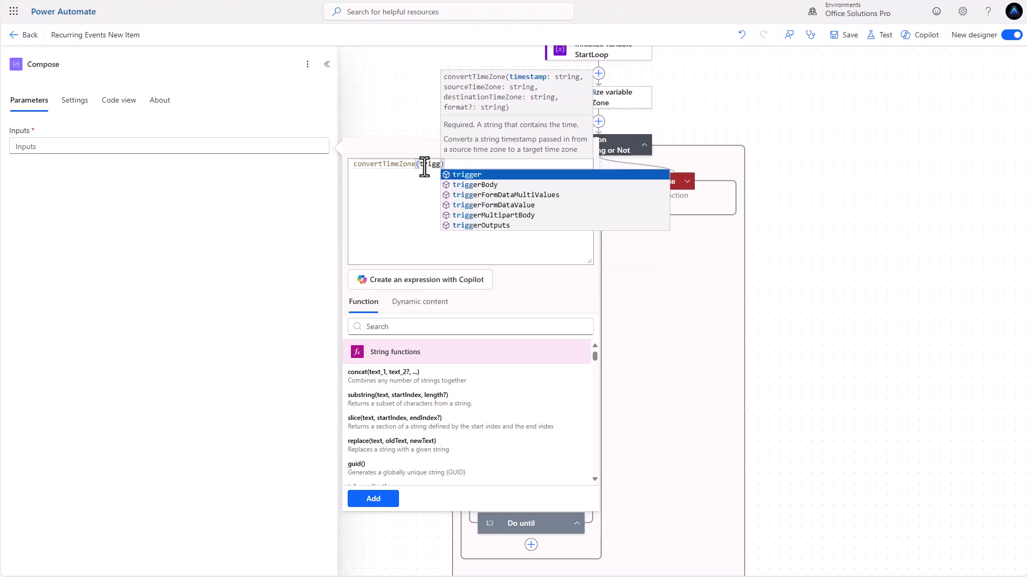
left_click(487, 226)
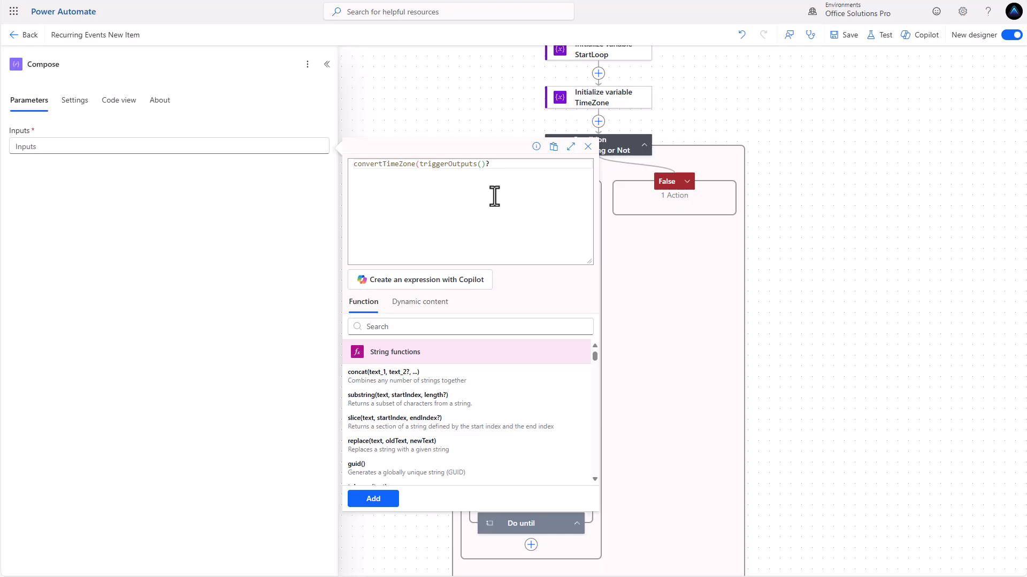
type("?[body/Start")
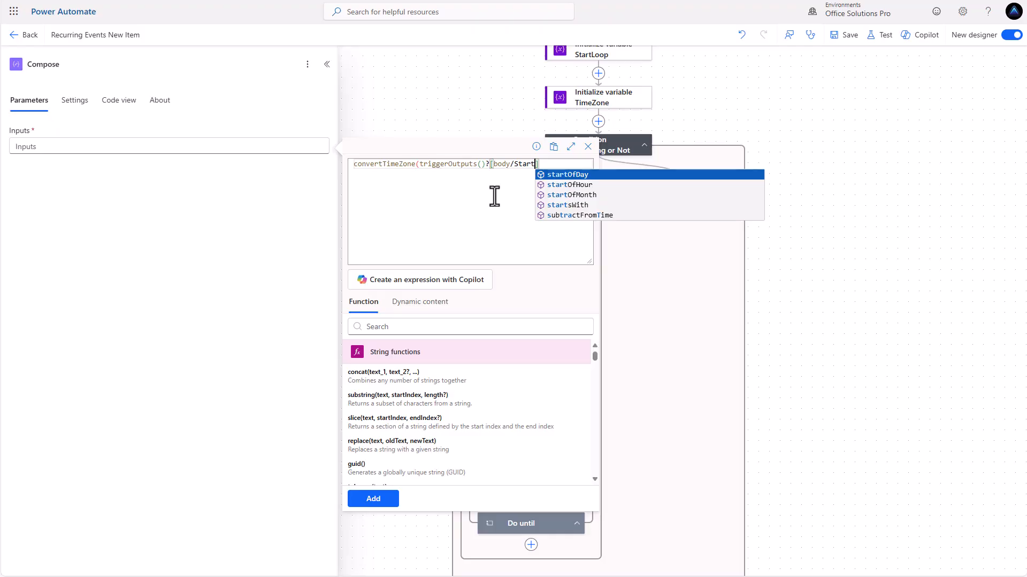
type("'")
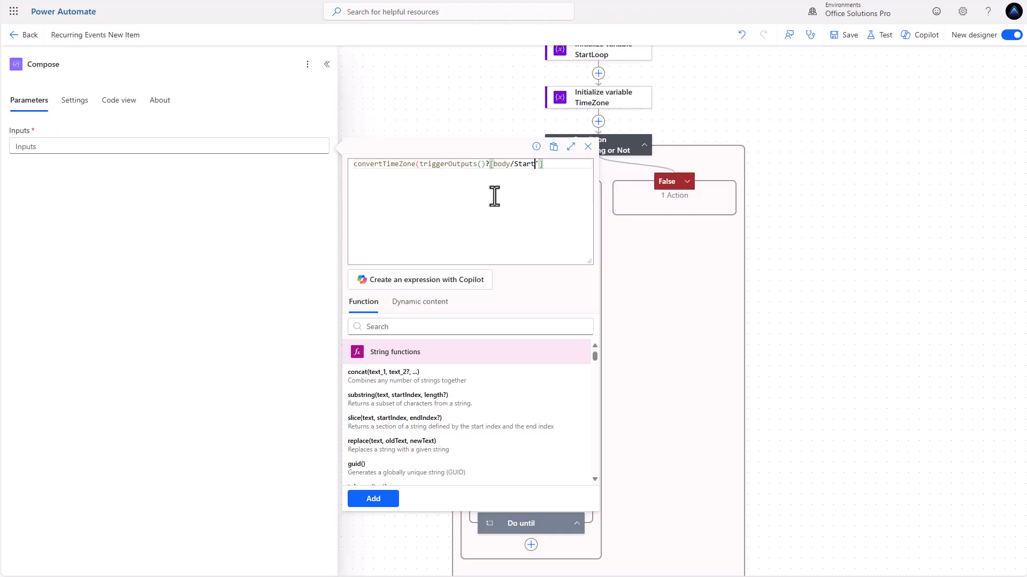
key("Left")
key("Left")
key("Left")
key("Left")
key("Left")
key("Left")
type("'")
type(",")
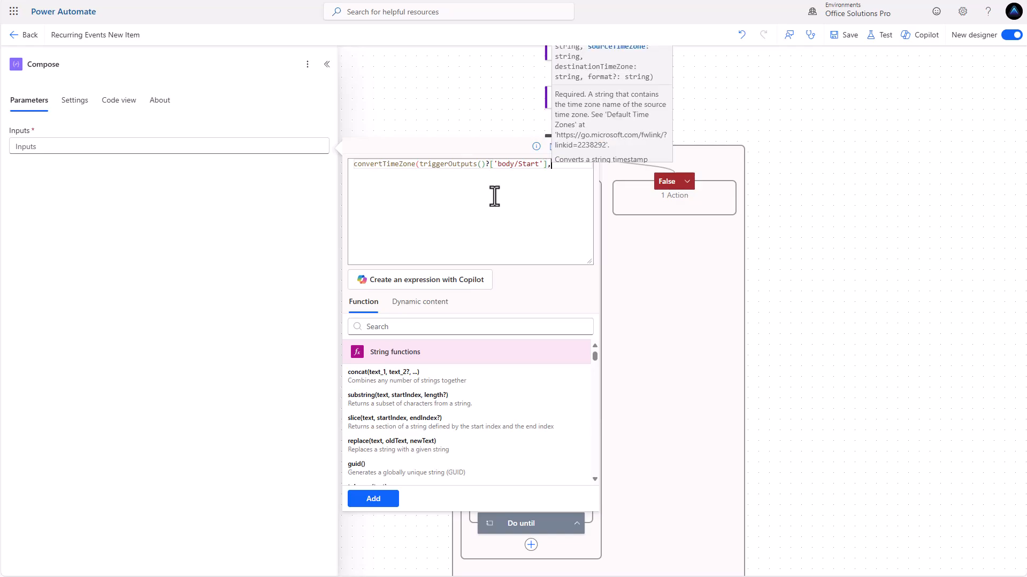
type(" '")
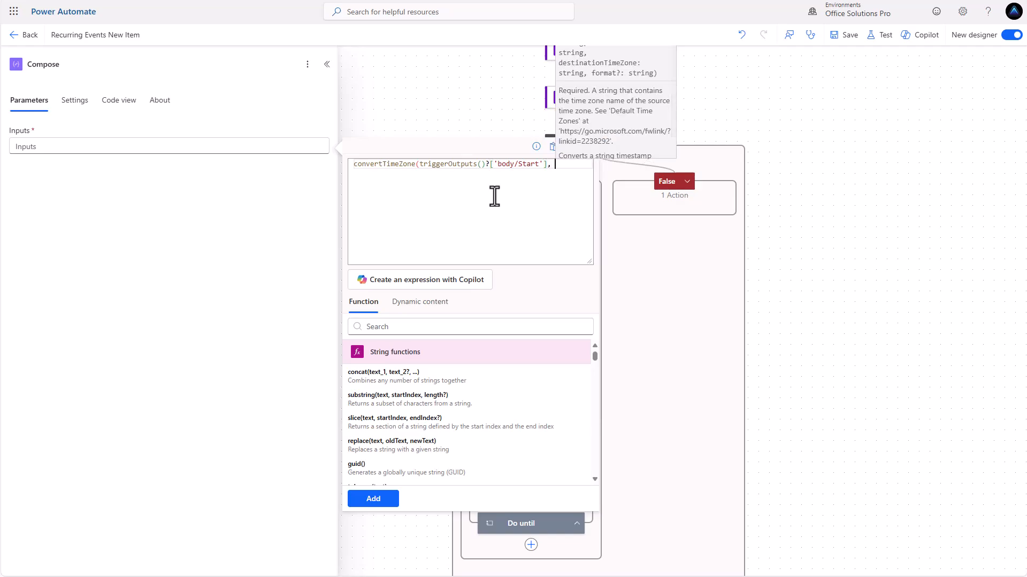
type("UTC")
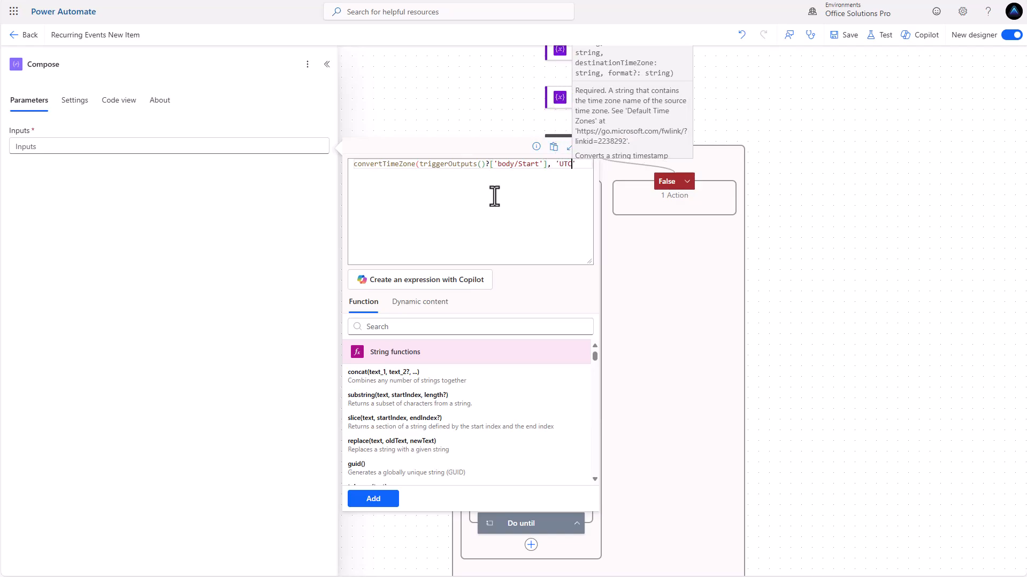
type(", ")
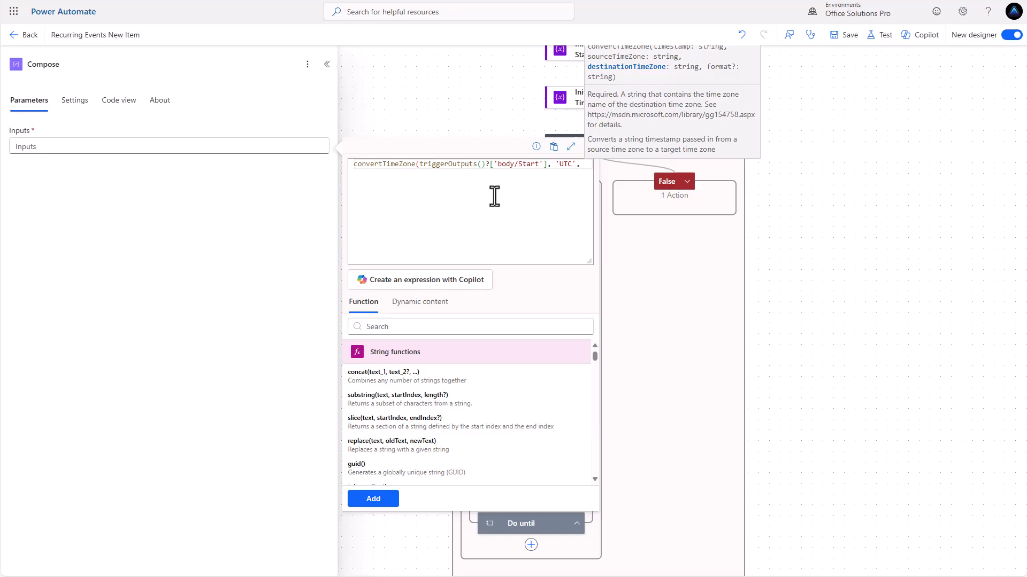
type("variables()")
left_click(478, 186)
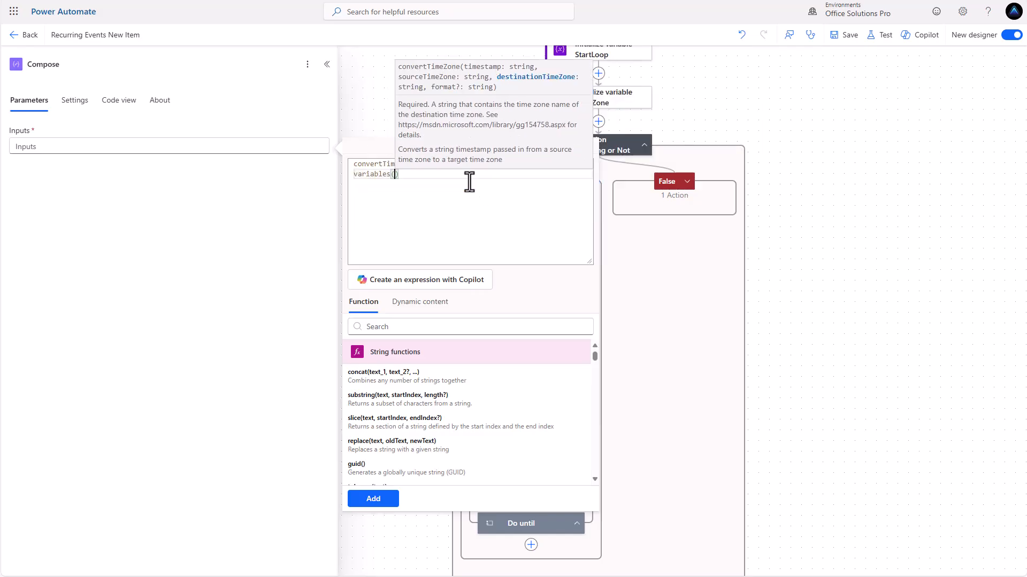
type("'tz")
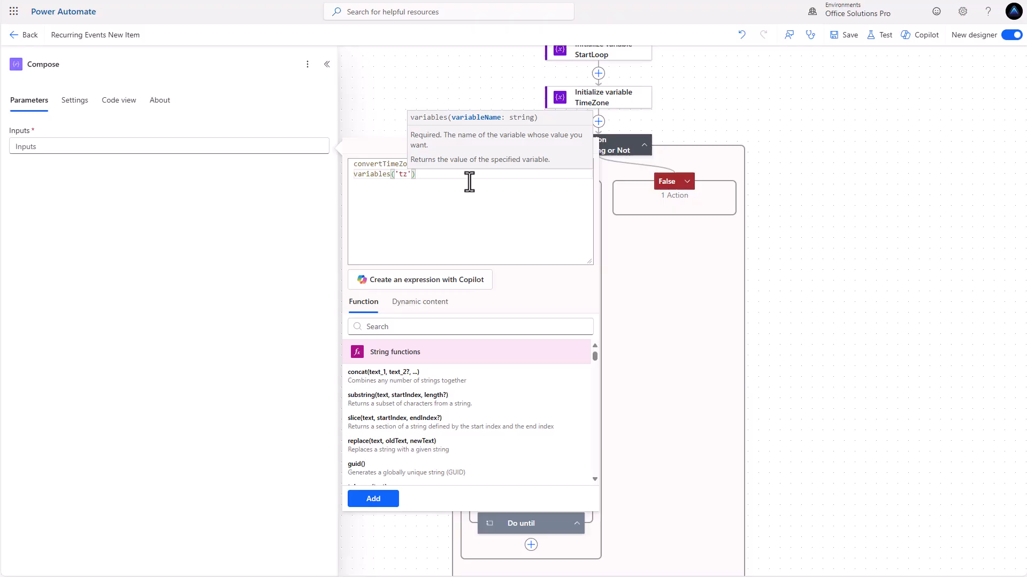
left_click(404, 174)
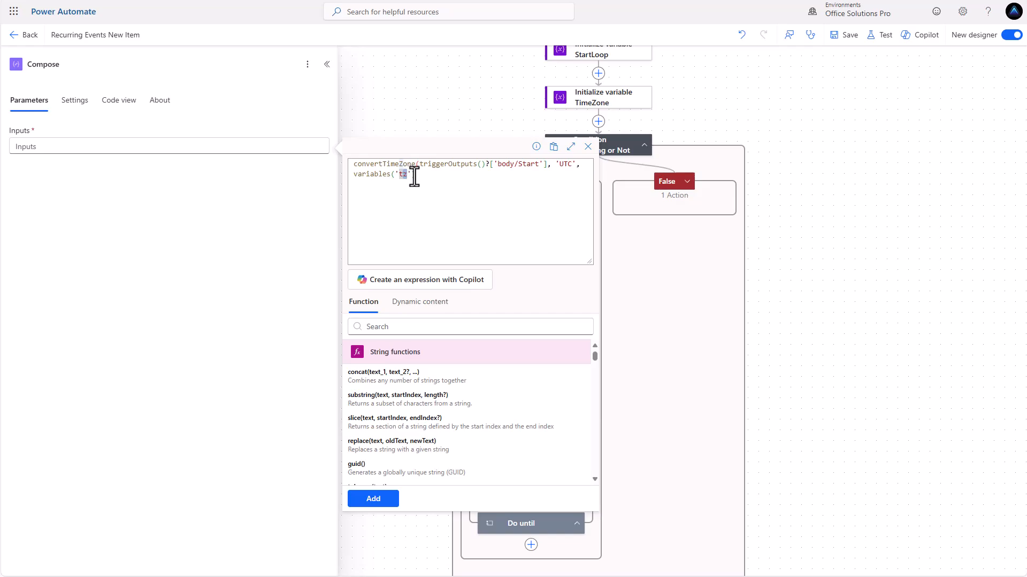
Add the missing closing parenthesis, insert the expression, and rename the action Compose StartLocal
left_click_drag(414, 177, 344, 164)
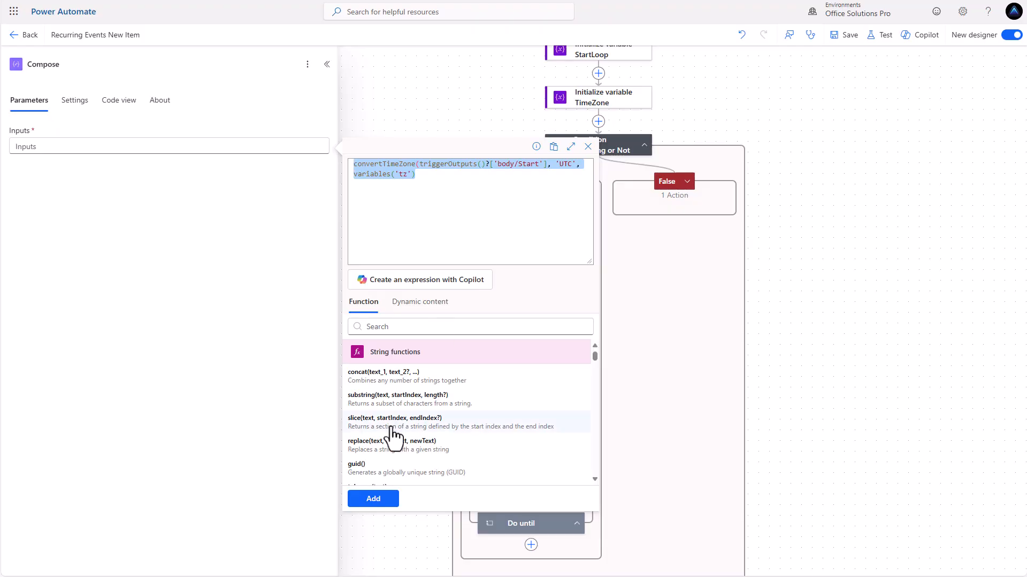
left_click(379, 501)
left_click(417, 175)
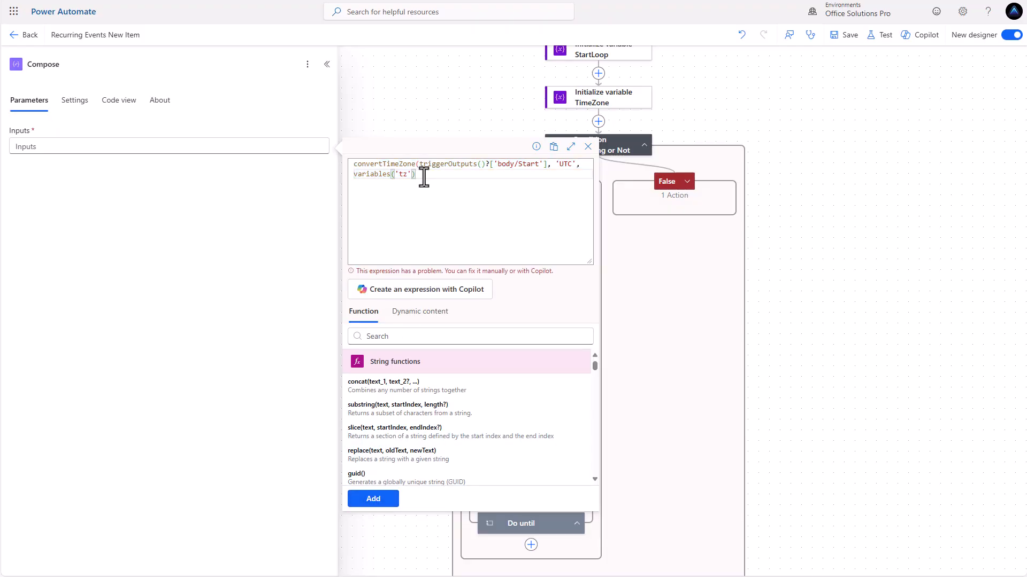
type(")")
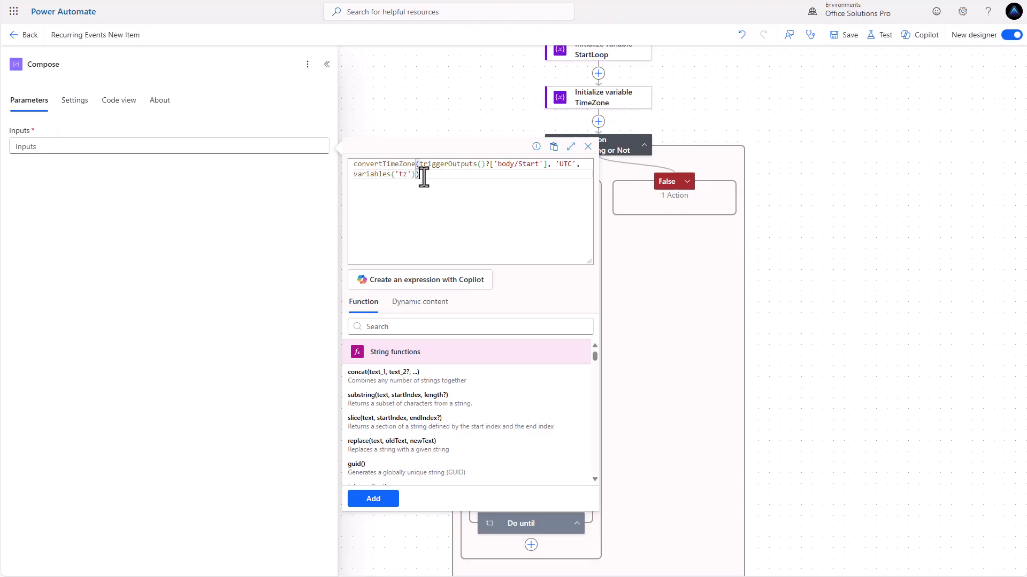
left_click(381, 501)
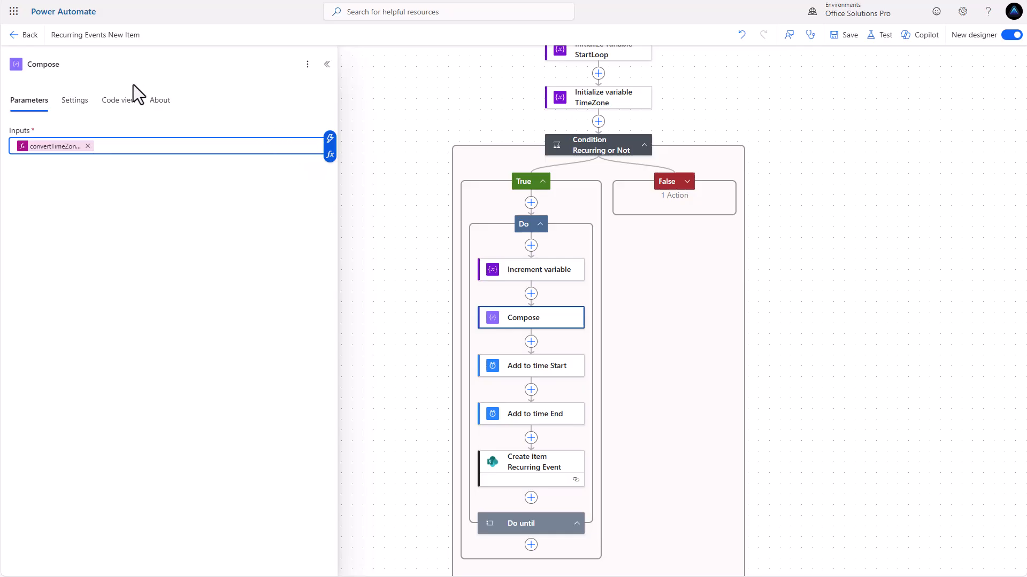
left_click(76, 64)
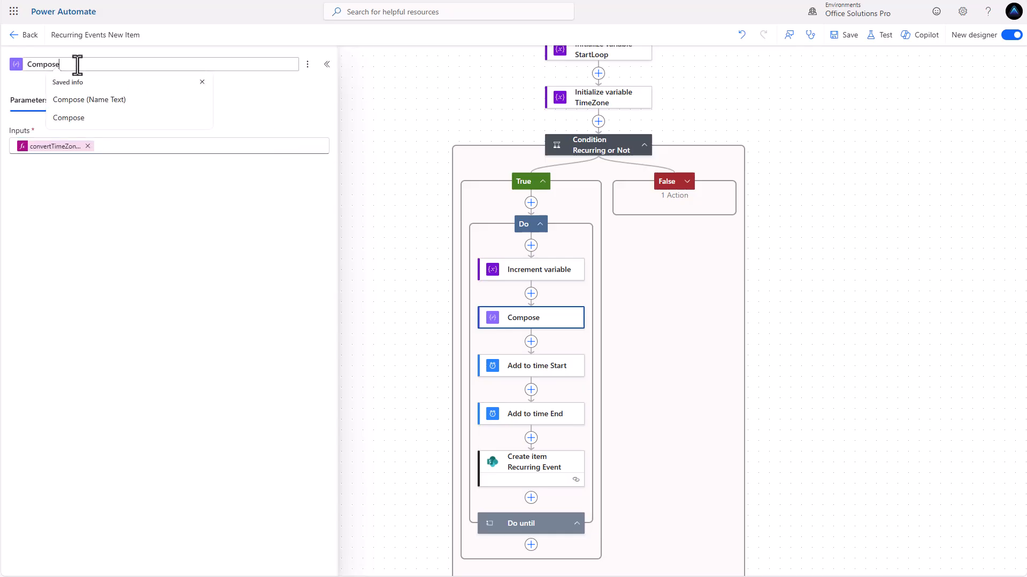
type("S")
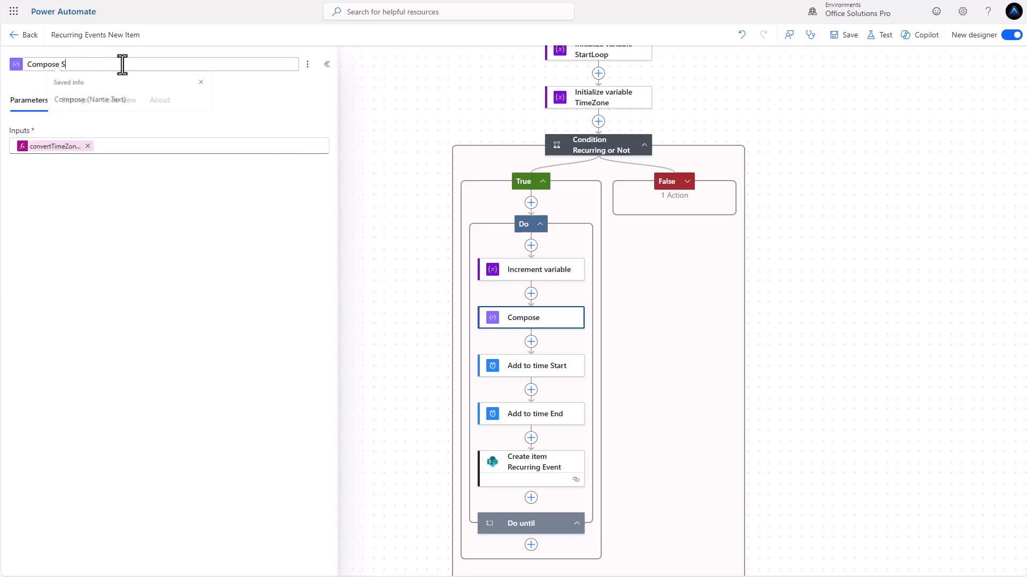
type("tartLocal")
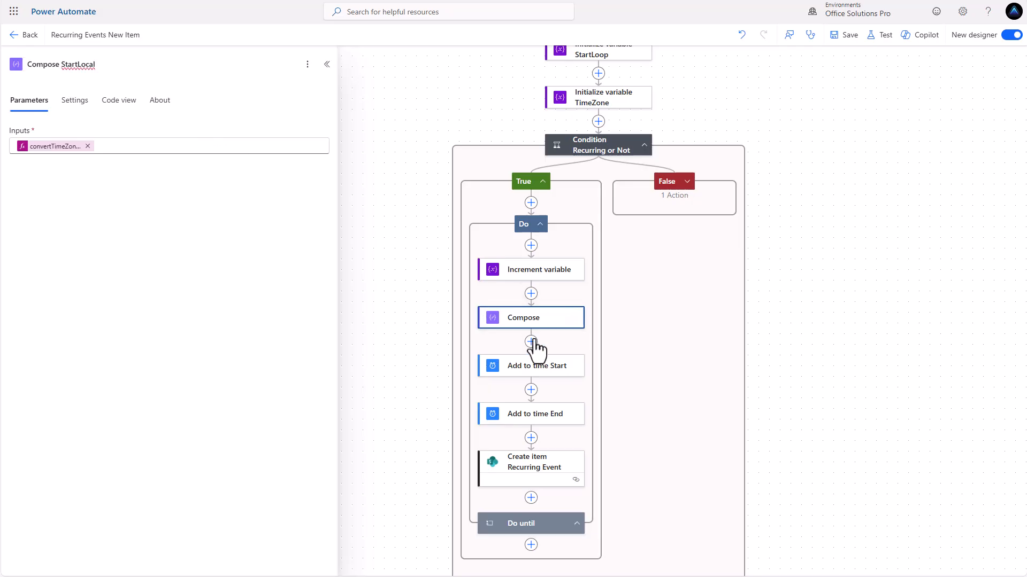
Add a Compose action below Compose StartLocal named Compose EndLocal
left_click(531, 342)
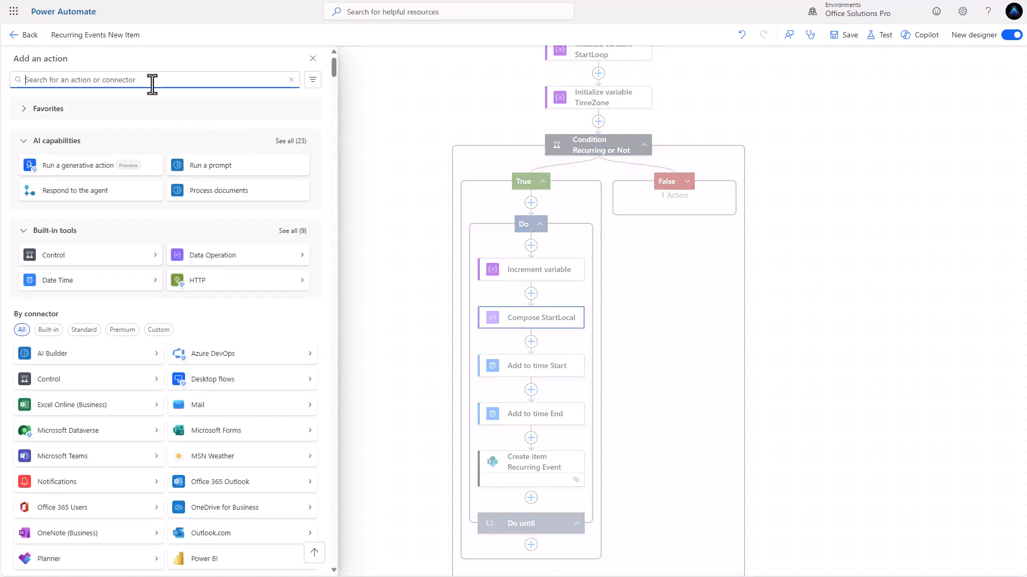
type("compose")
left_click(76, 126)
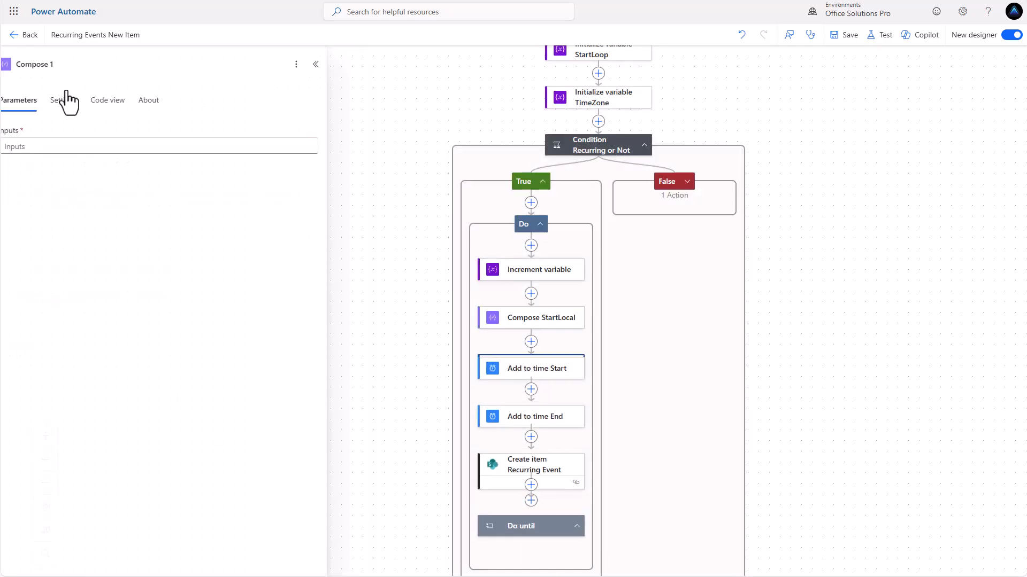
left_click(72, 67)
key("BackSpace")
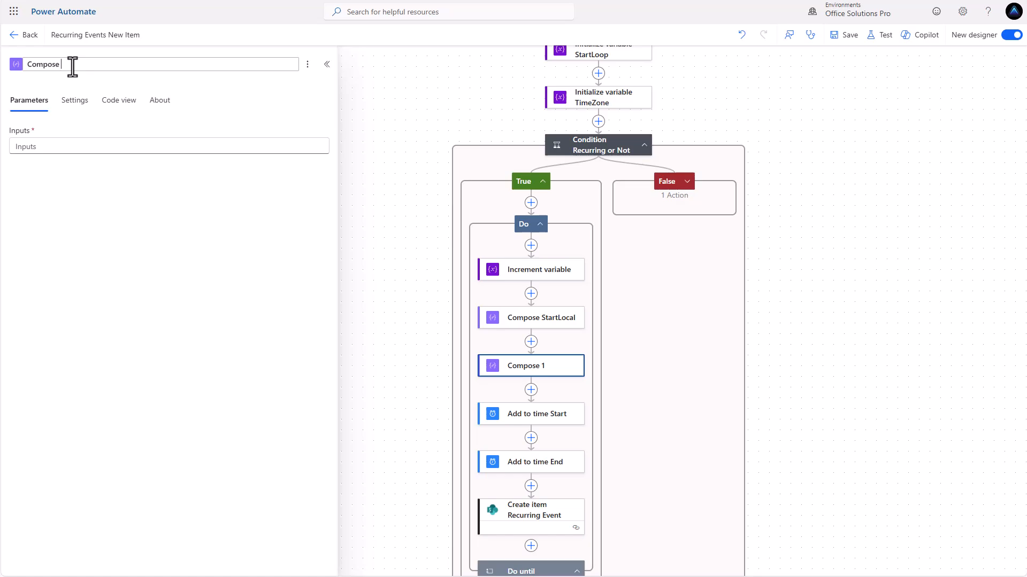
type("EndLocal")
Paste the conversion expression, change body/Start to body/End, add the closing parenthesis, and save
left_click(260, 146)
left_click(331, 158)
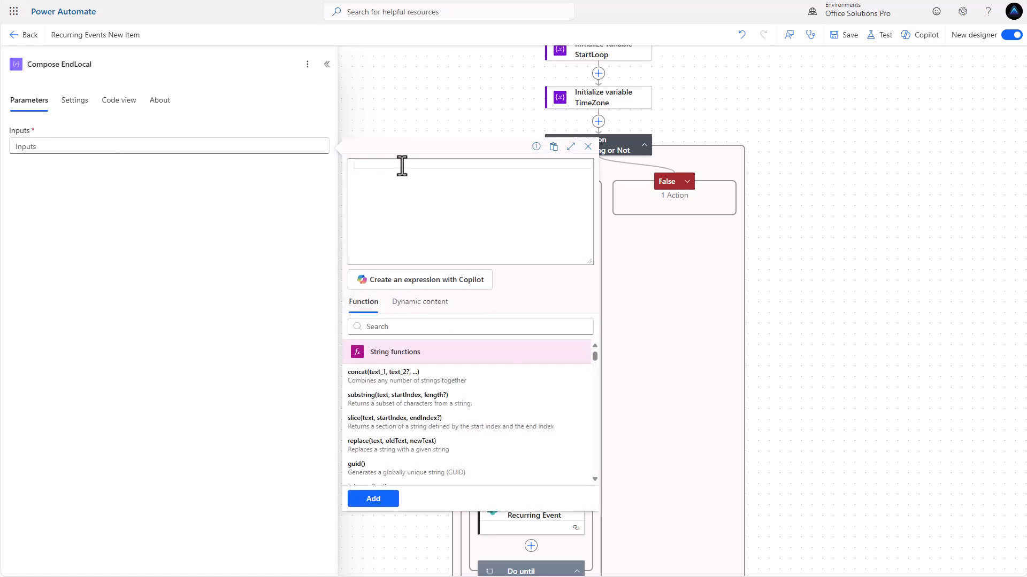
type("convertTimeZone(triggerOutputs()?['body/Start'], 'UTC', variables('tz')")
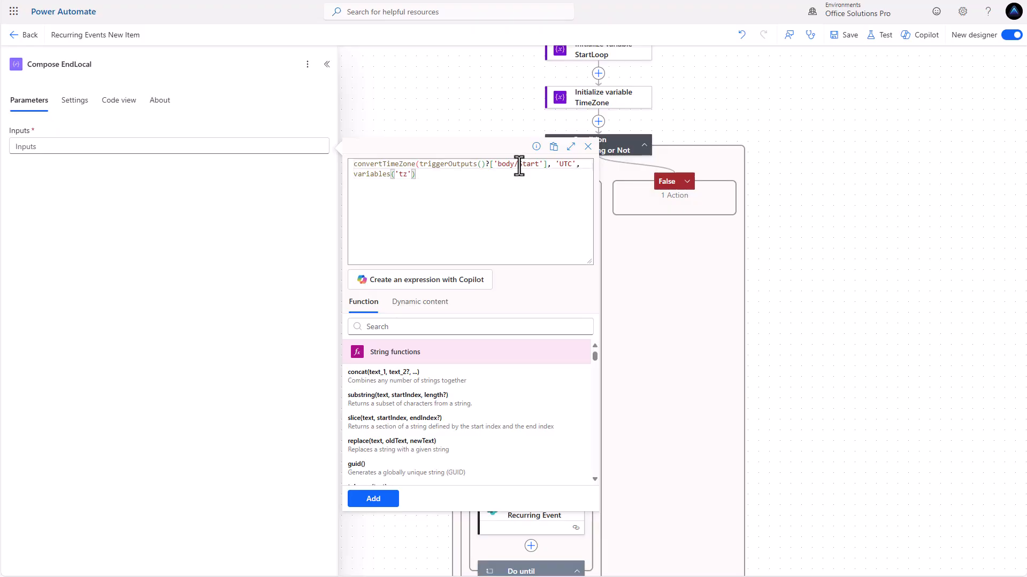
left_click_drag(518, 164, 533, 164)
type("End")
left_click(373, 500)
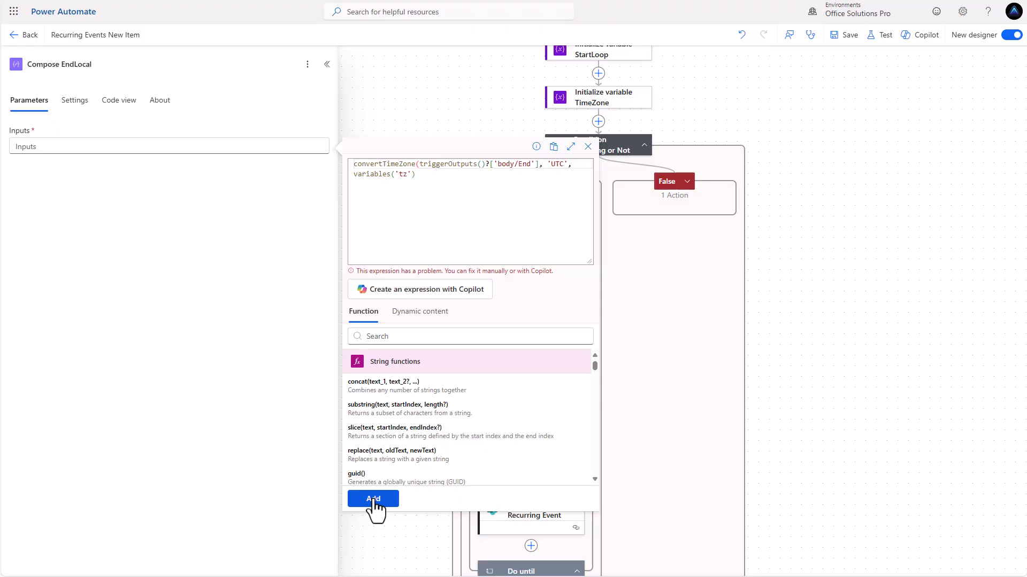
left_click(424, 175)
type(")")
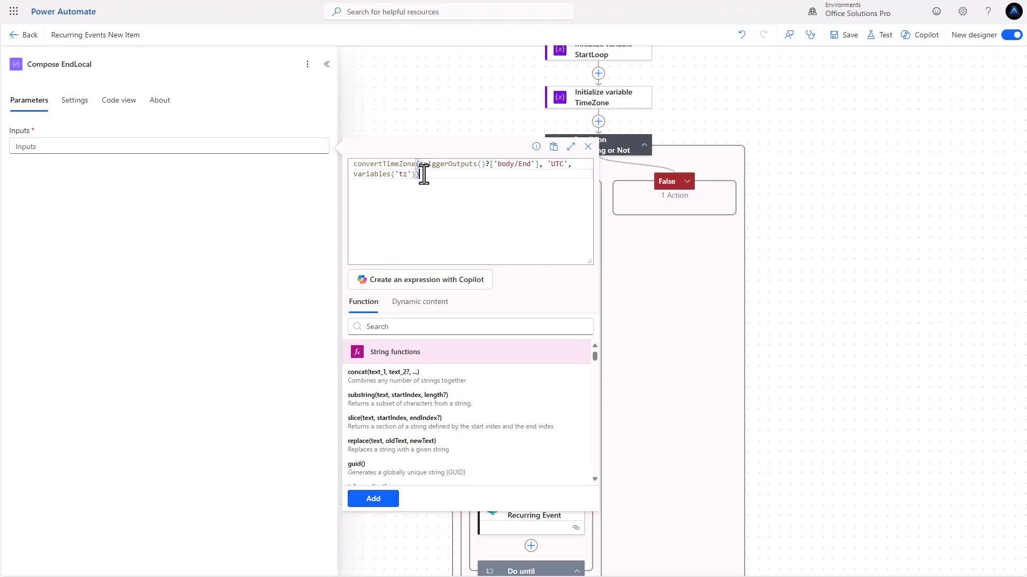
left_click(384, 502)
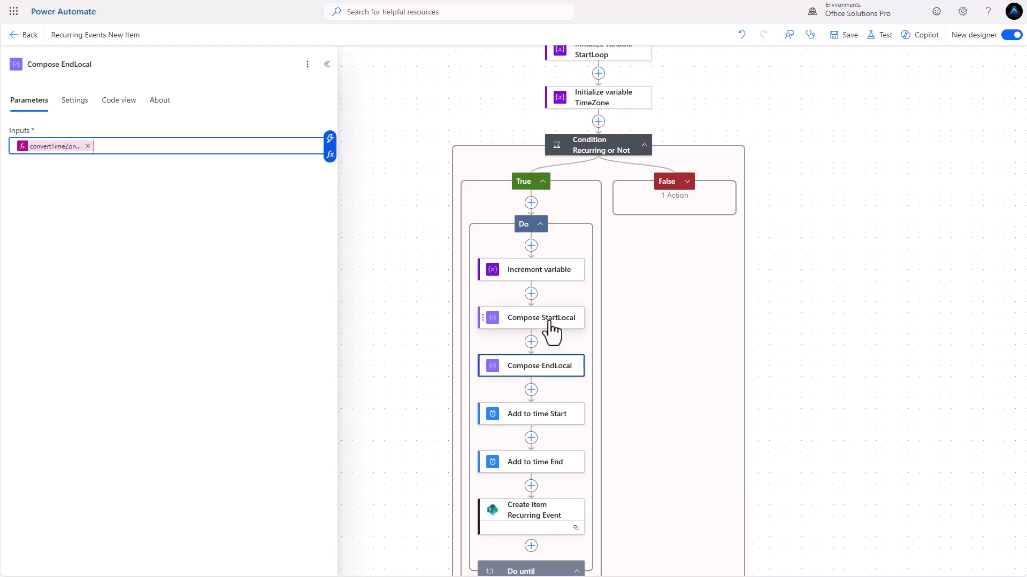
scroll(547, 323, "down", 2)
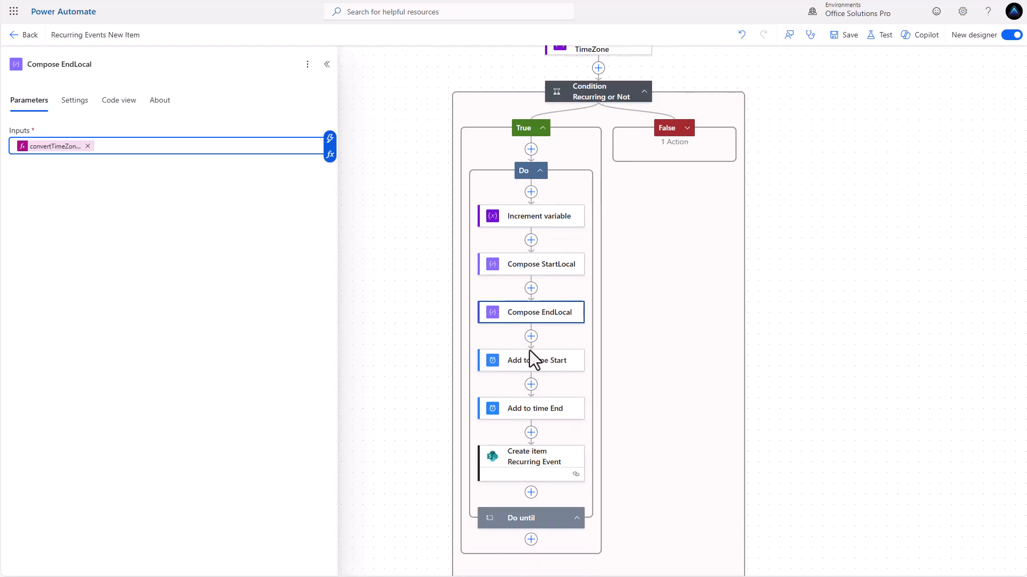
Replace Add to time Start's base time with the Compose StartLocal output
left_click(542, 367)
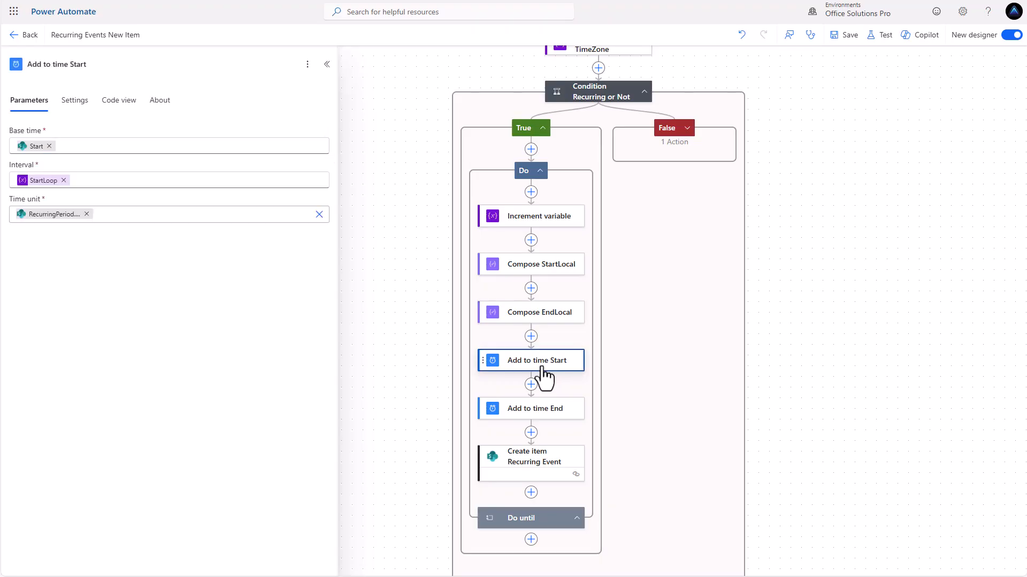
left_click(49, 147)
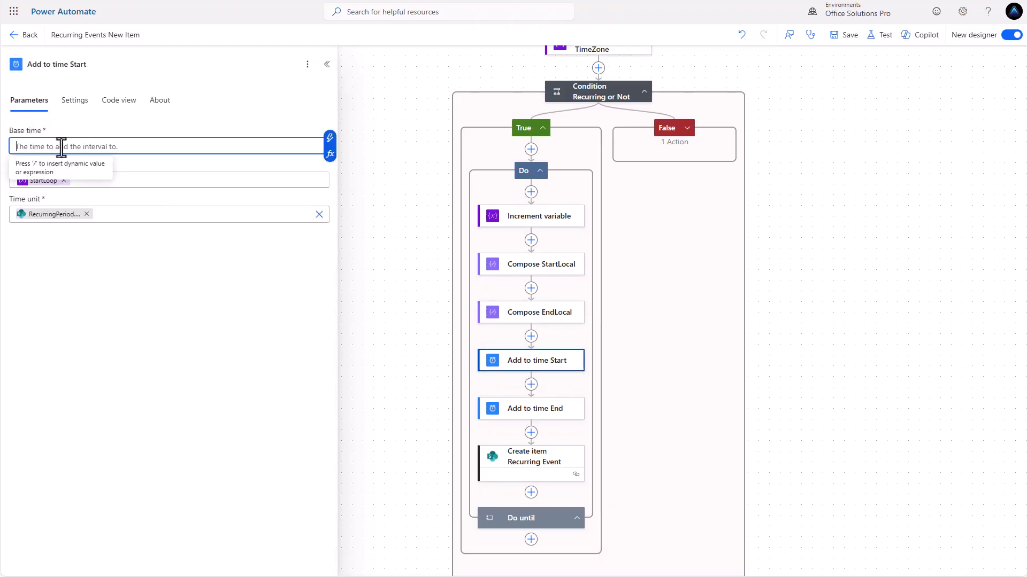
left_click(329, 139)
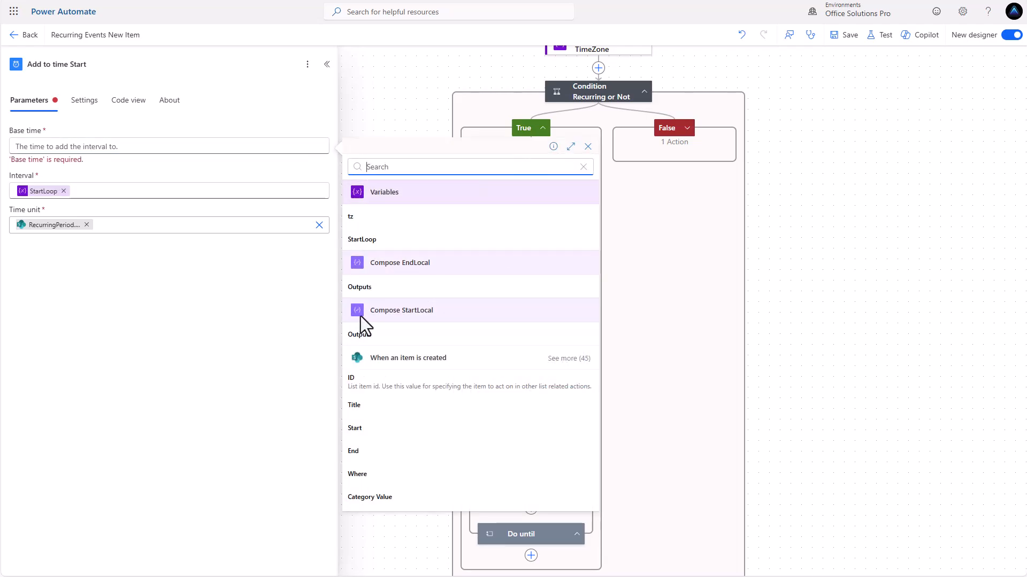
left_click(366, 337)
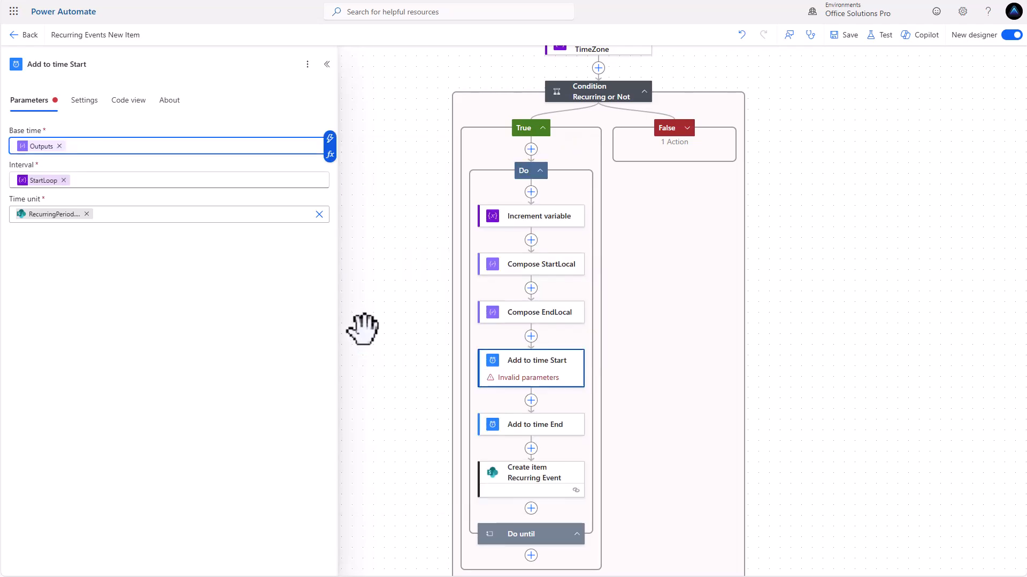
Replace Add to time End's base time with the Compose EndLocal output
left_click(529, 426)
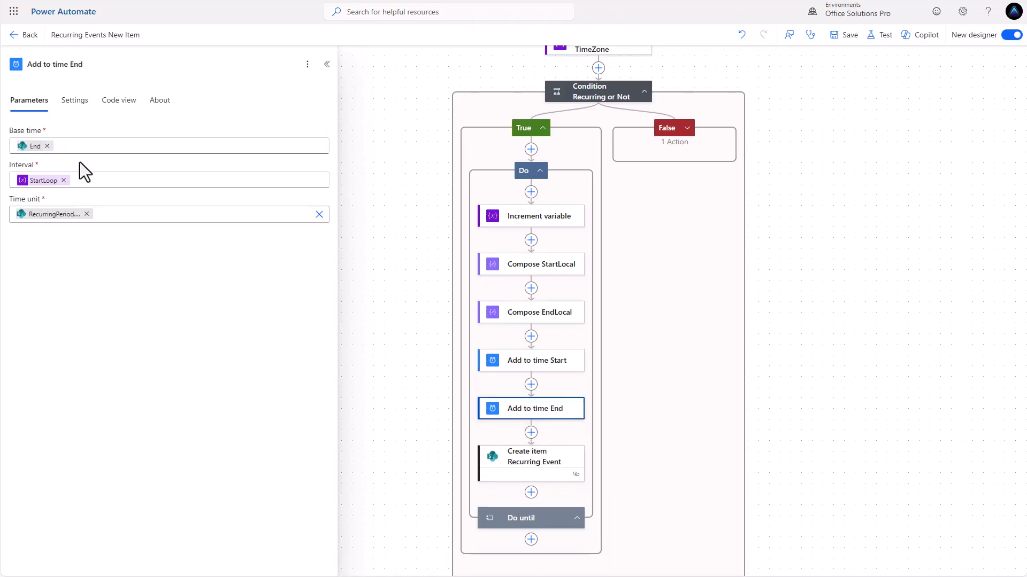
left_click(48, 146)
left_click(330, 146)
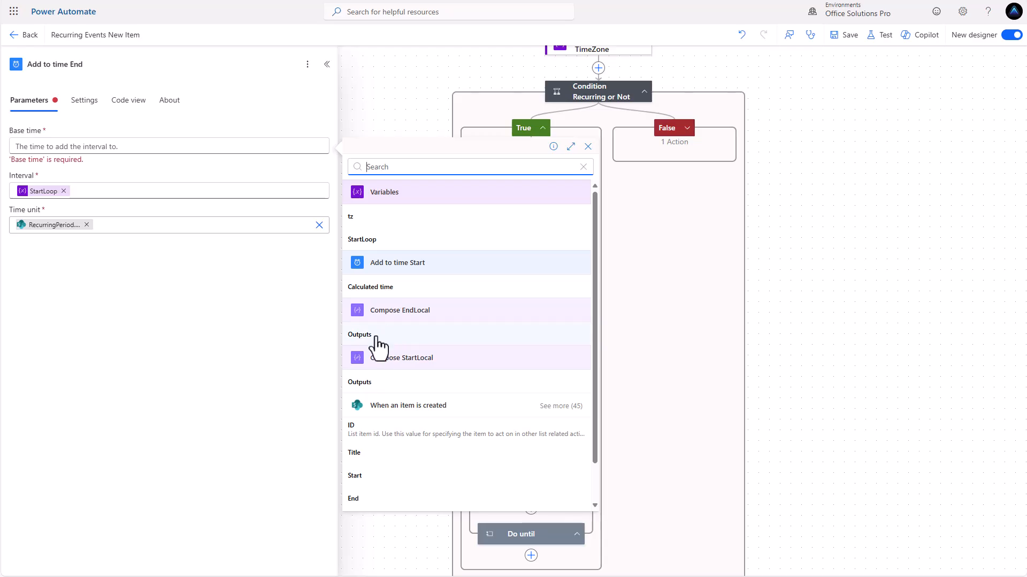
left_click(411, 336)
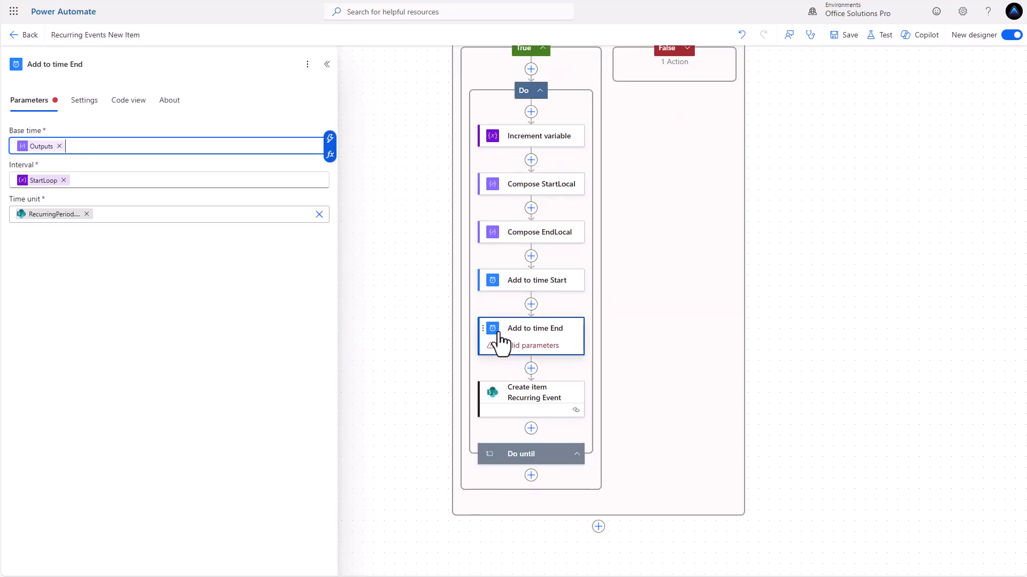
Insert a Compose step after Add to time End and begin editing its Inputs
left_click(531, 369)
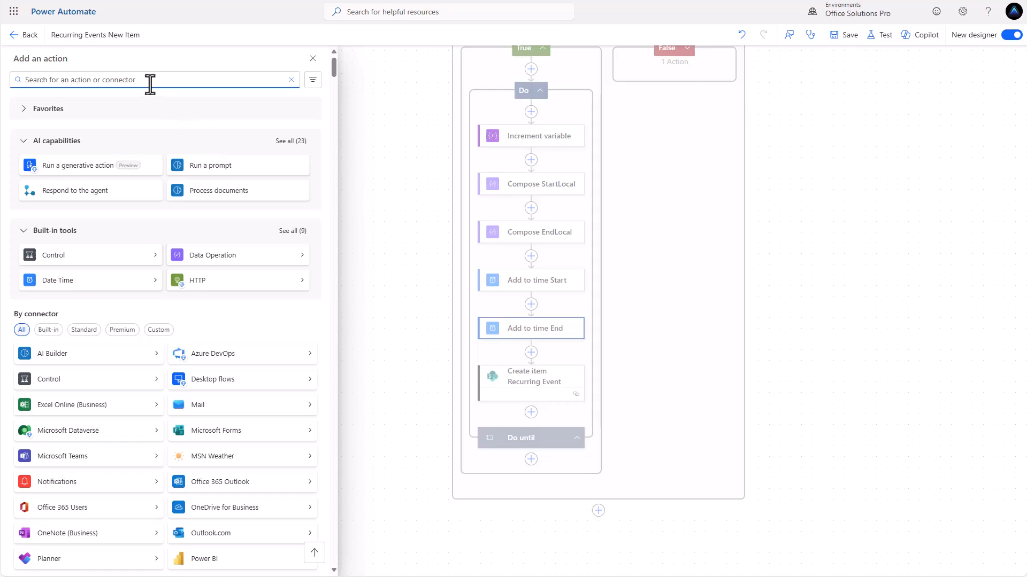
type("compose")
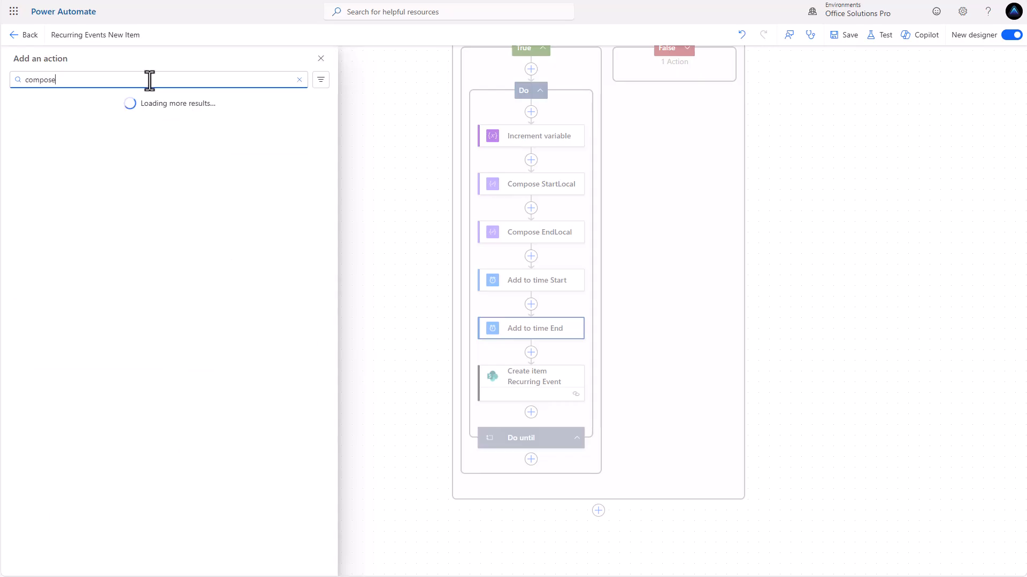
left_click(115, 156)
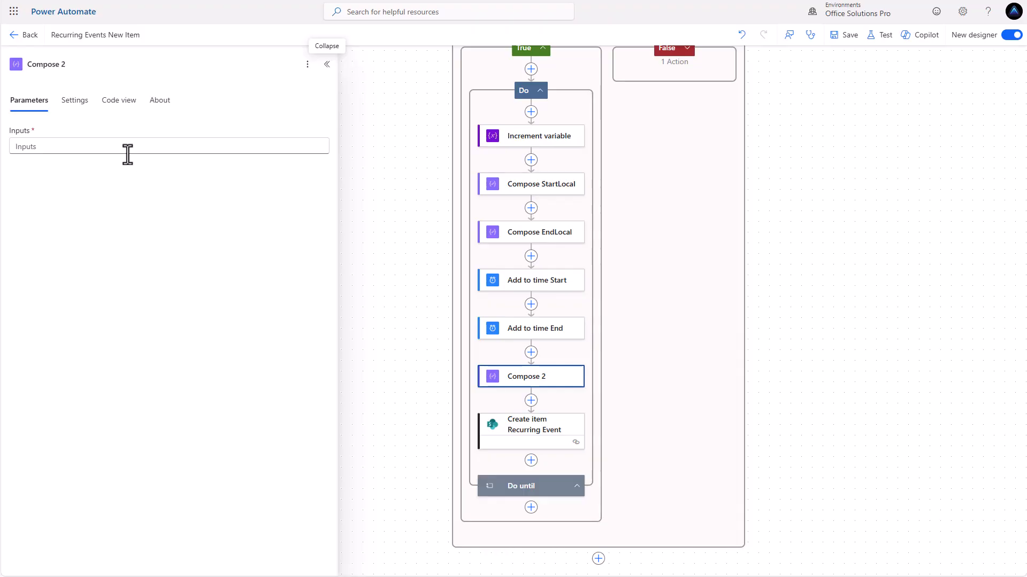
left_click(158, 149)
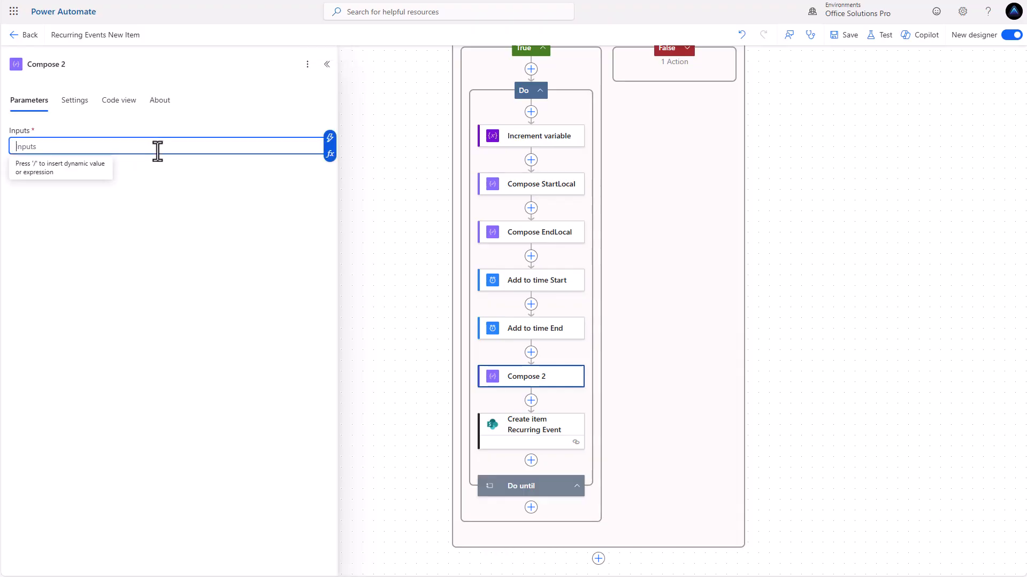
Start a convertTimeZone expression in Compose 2's Inputs using body of Add_to_time_Start
left_click(330, 155)
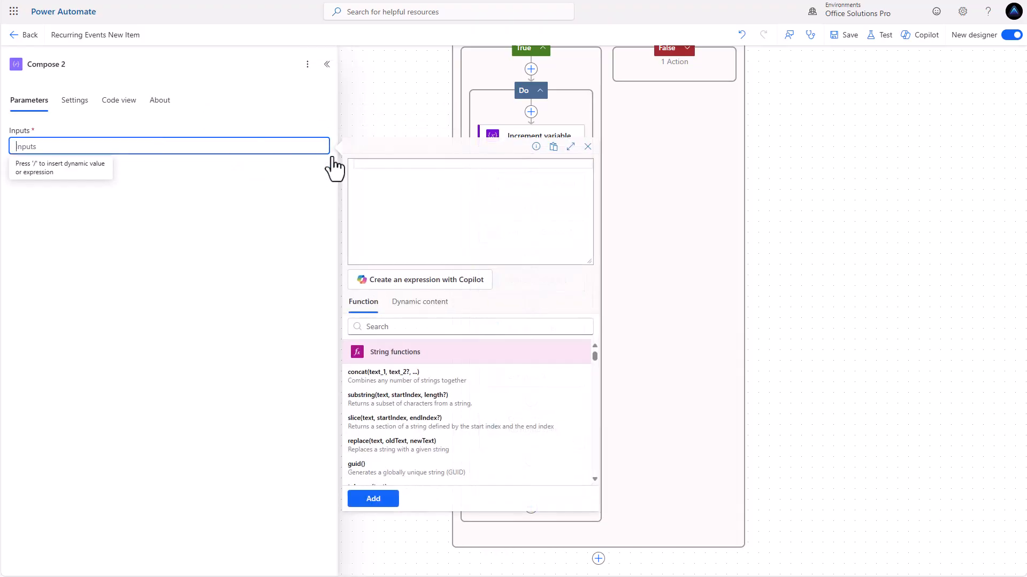
type("convert")
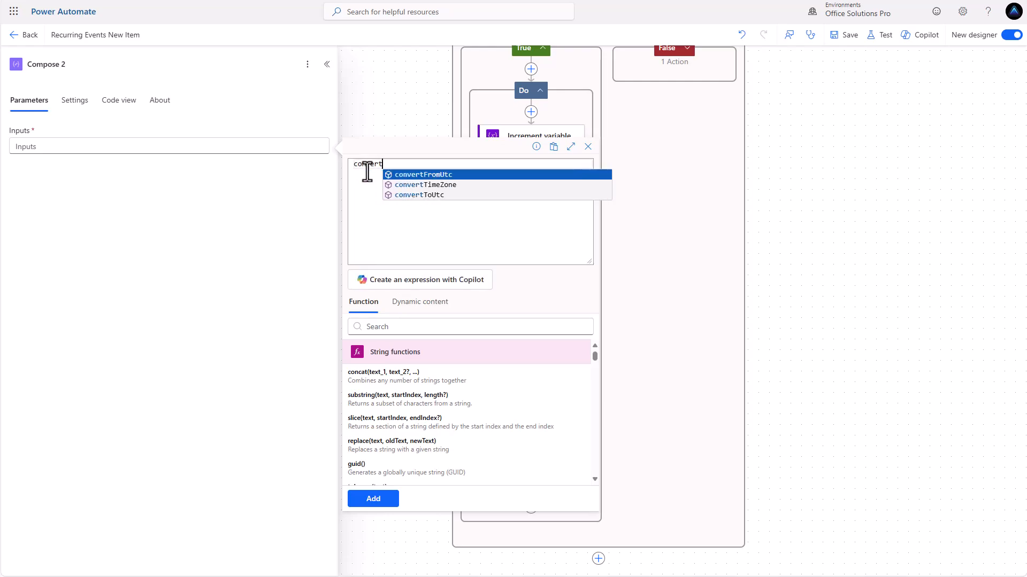
left_click(408, 184)
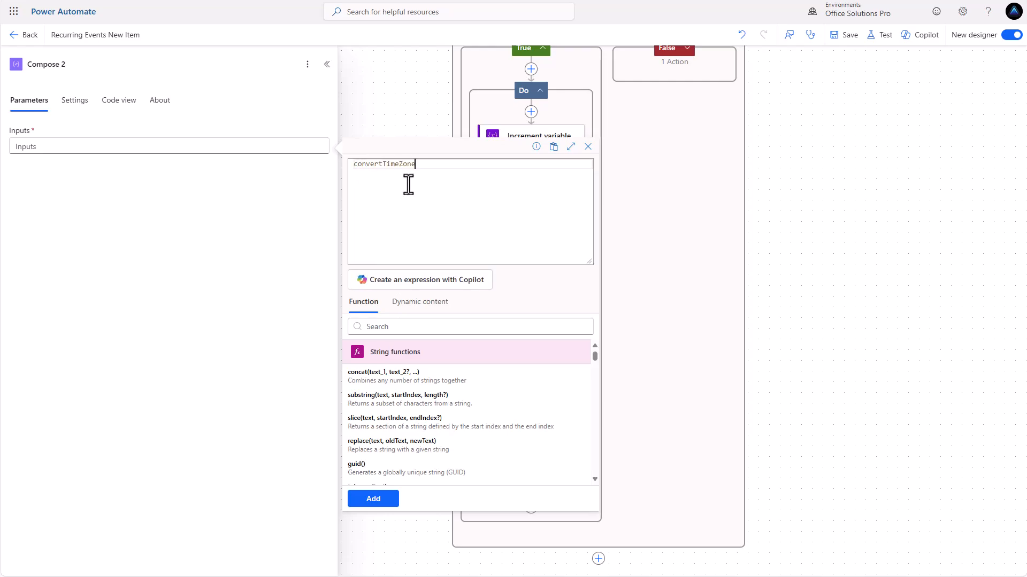
type("(body")
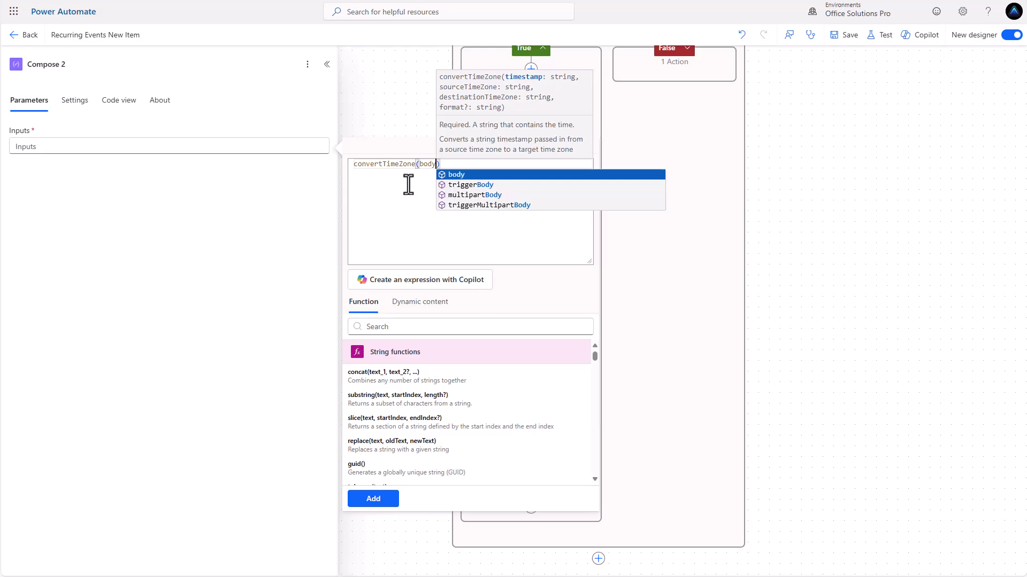
type("(")
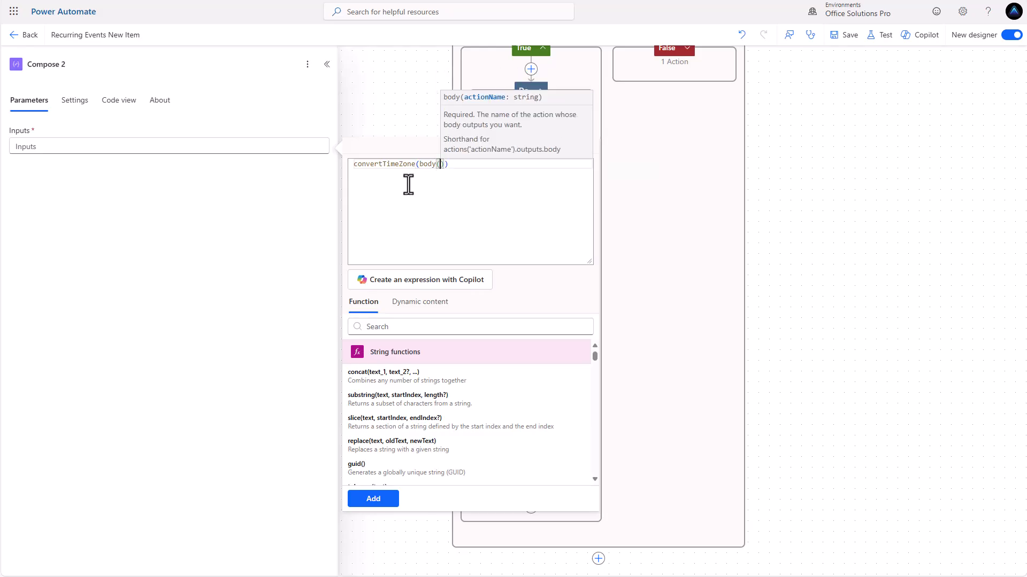
type("Add")
type("_to-")
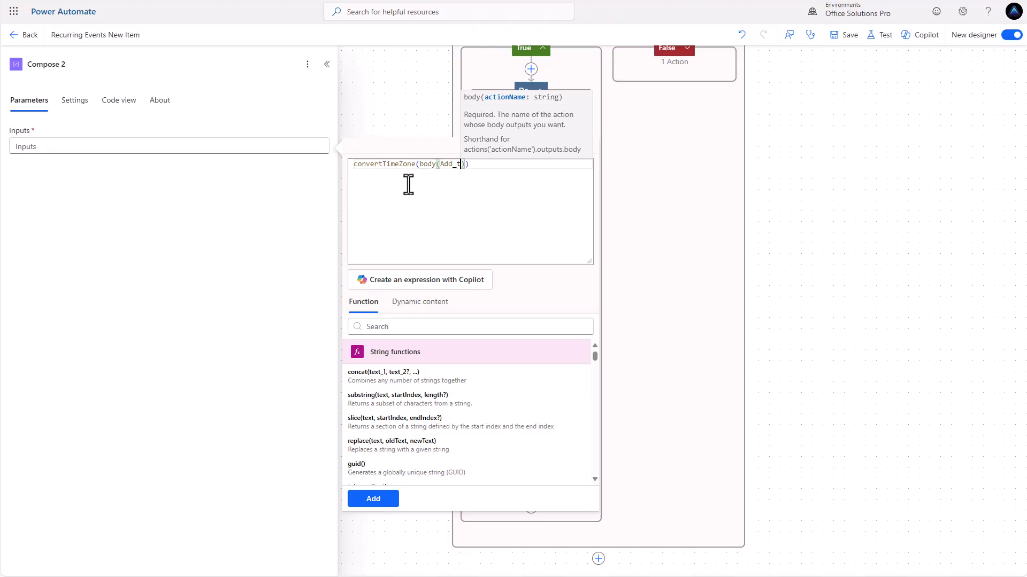
key("BackSpace")
type("_ti")
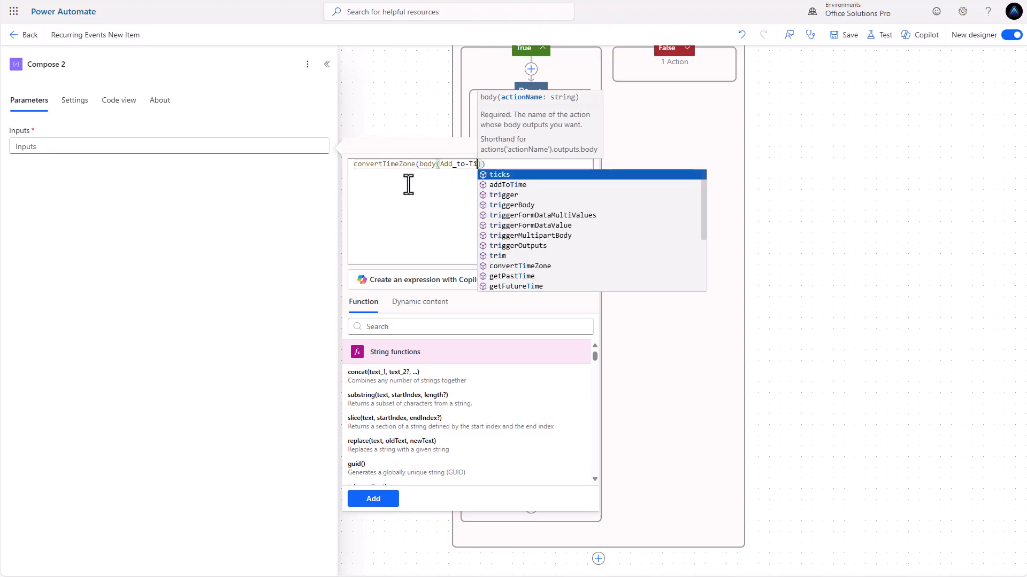
type("me")
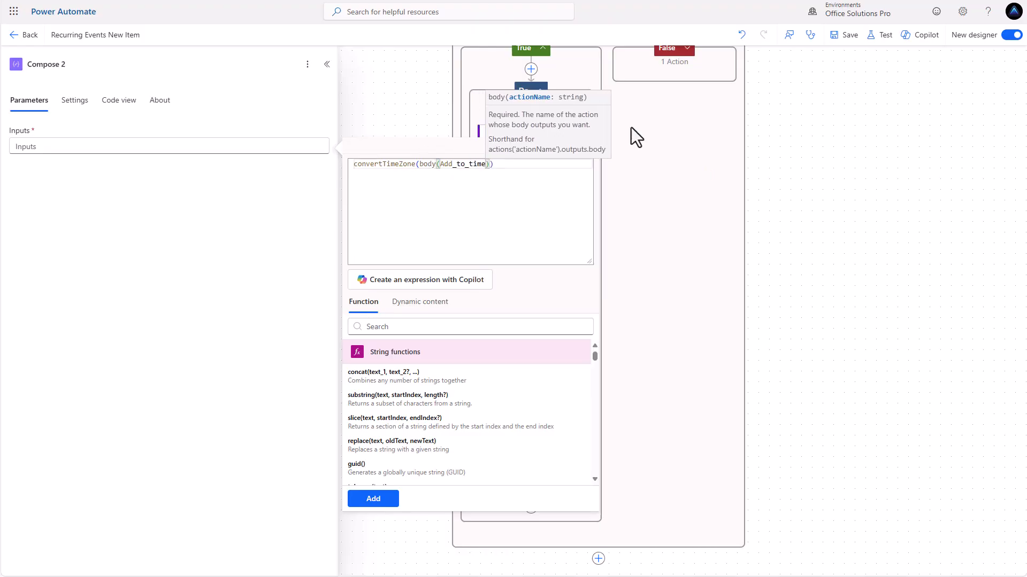
scroll(690, 152, "up", 1)
scroll(650, 168, "down", 1)
scroll(626, 163, "down", 5)
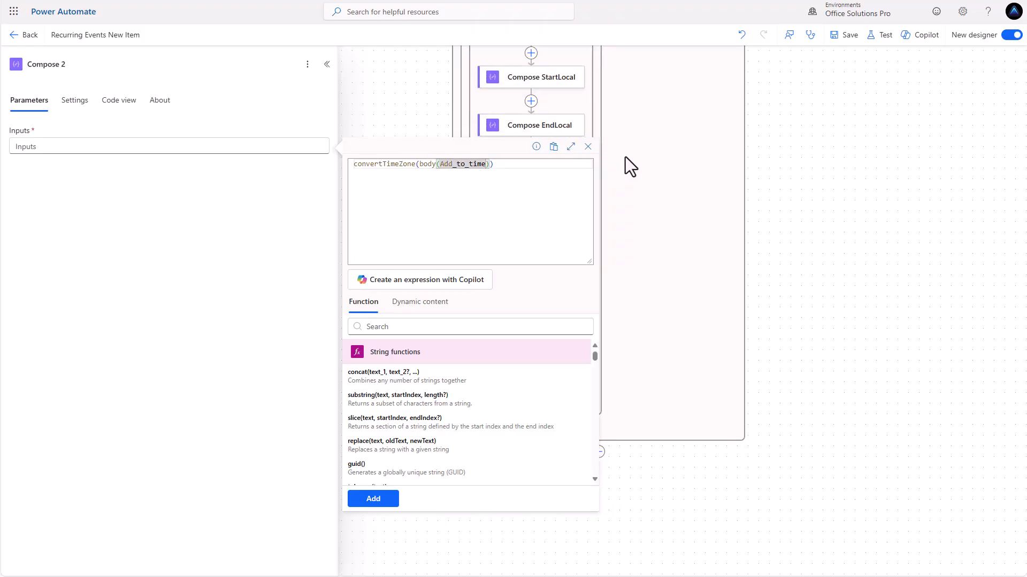
scroll(623, 154, "down", 3)
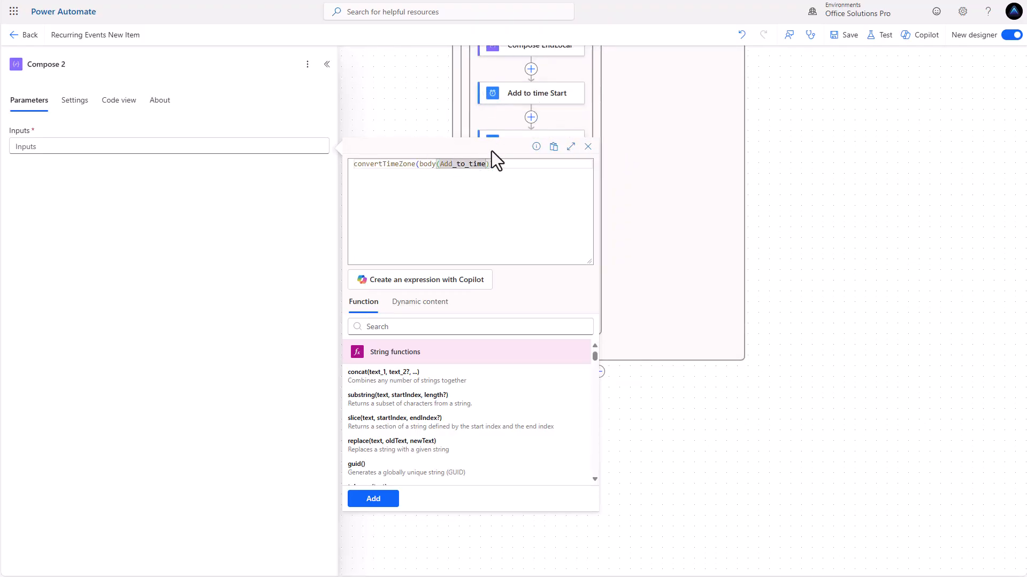
Finish the expression with variables('tz') and 'UTC', then select it all for copying
type(")")
type("_")
type("Start)")
type(")")
type(", ")
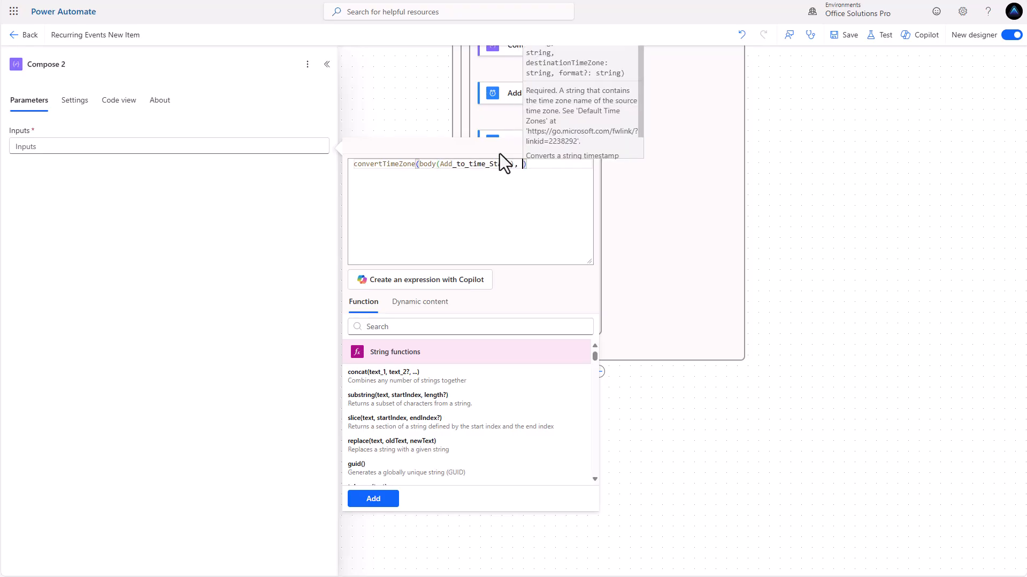
type("variables")
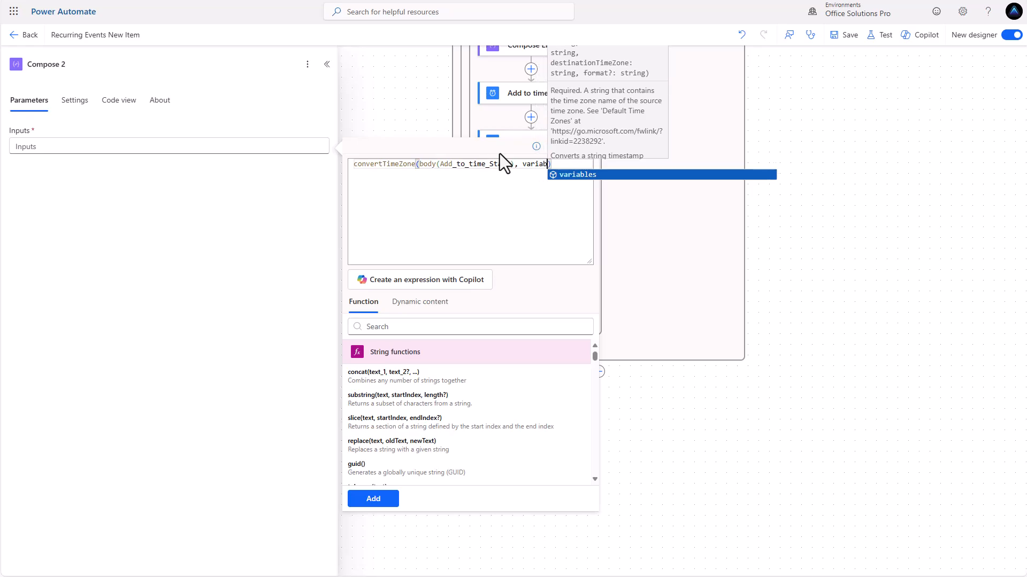
type("('")
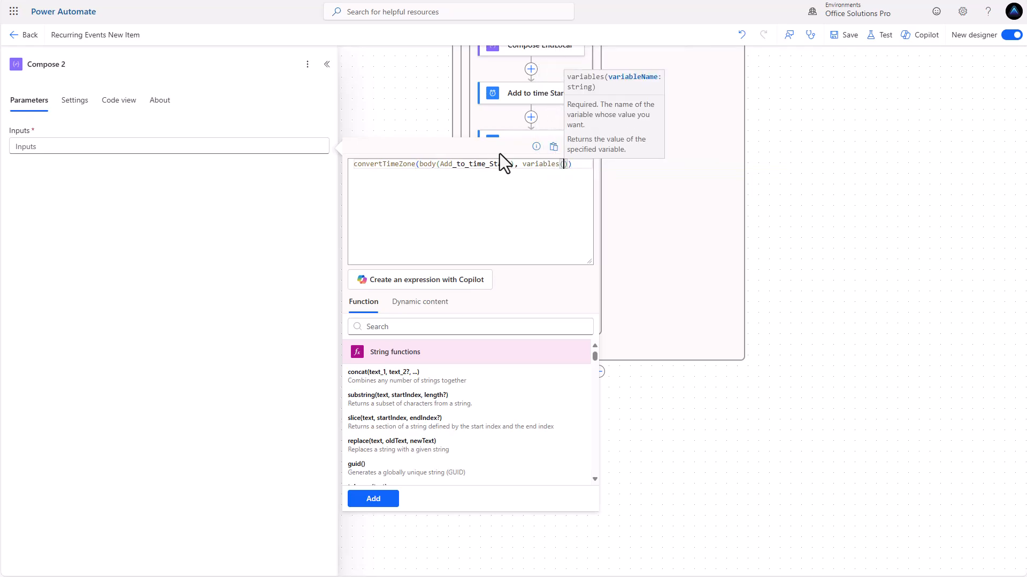
type("tx")
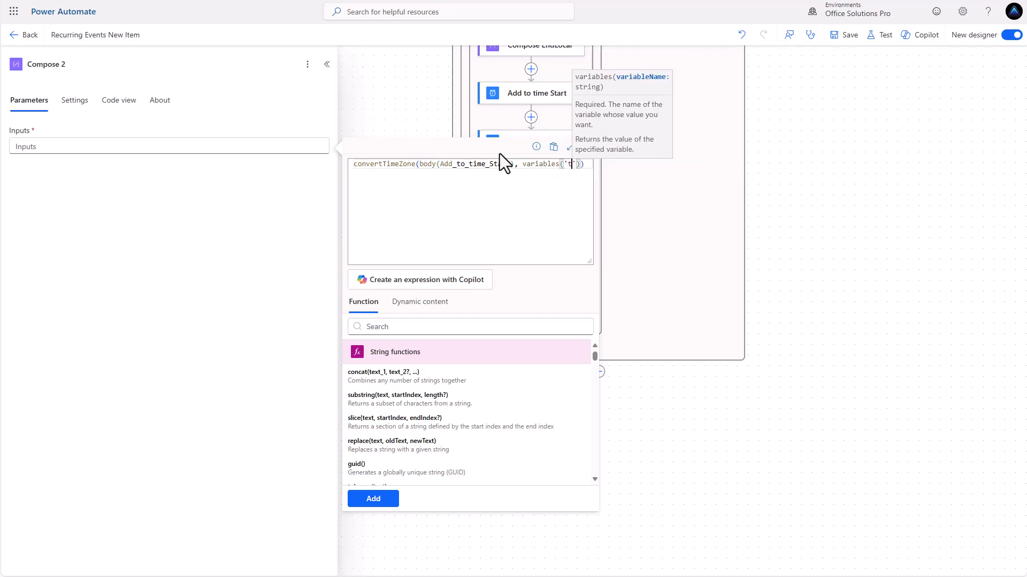
key("BackSpace")
type("z")
key("Right")
key("Right")
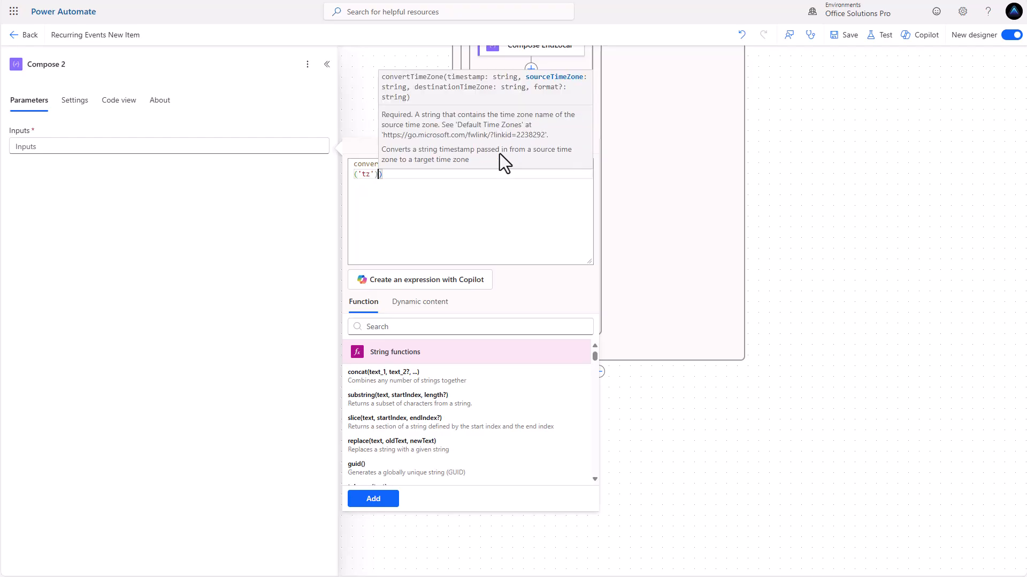
type(", 'U")
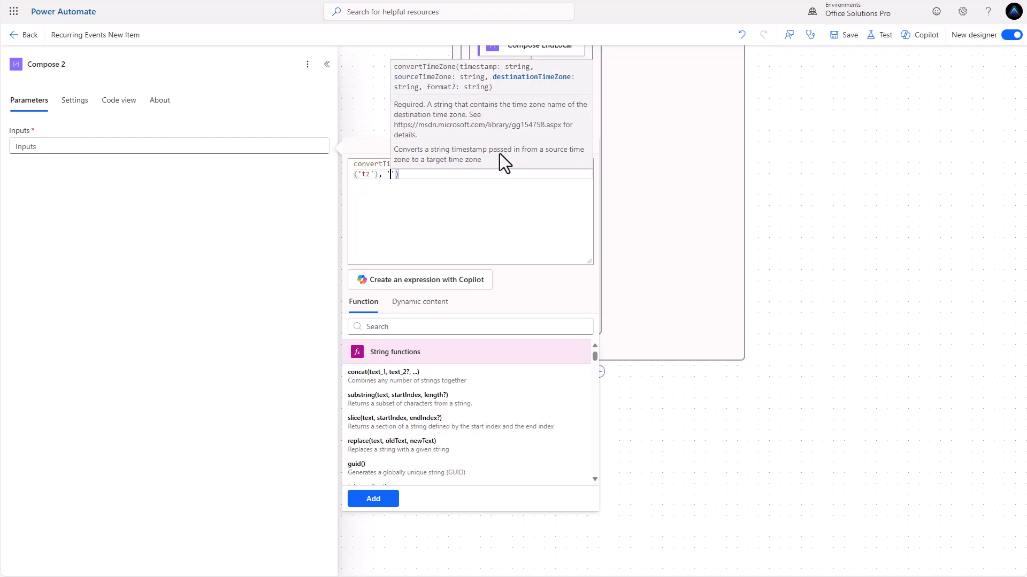
type("TC")
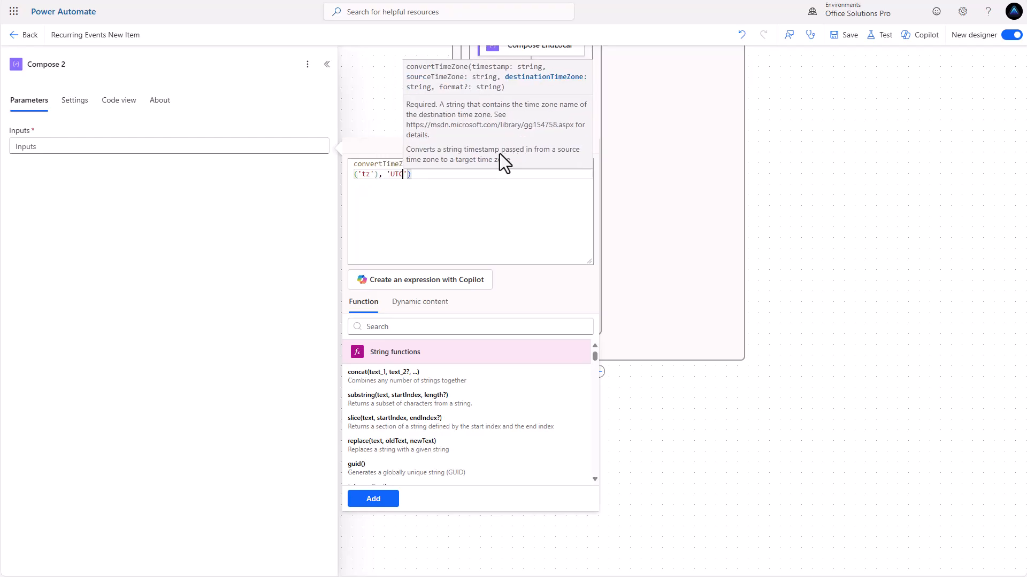
key("Left")
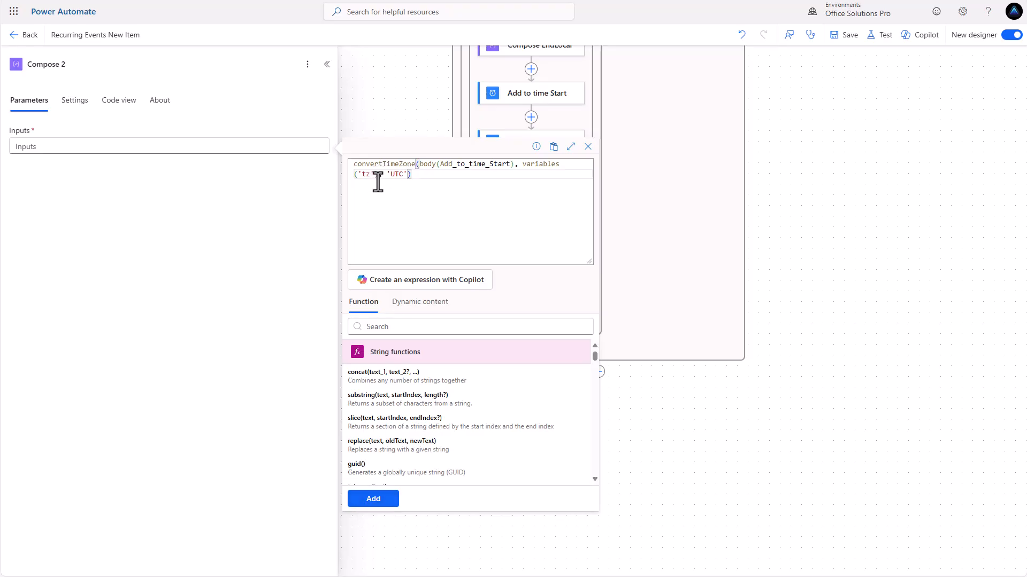
left_click_drag(413, 174, 349, 163)
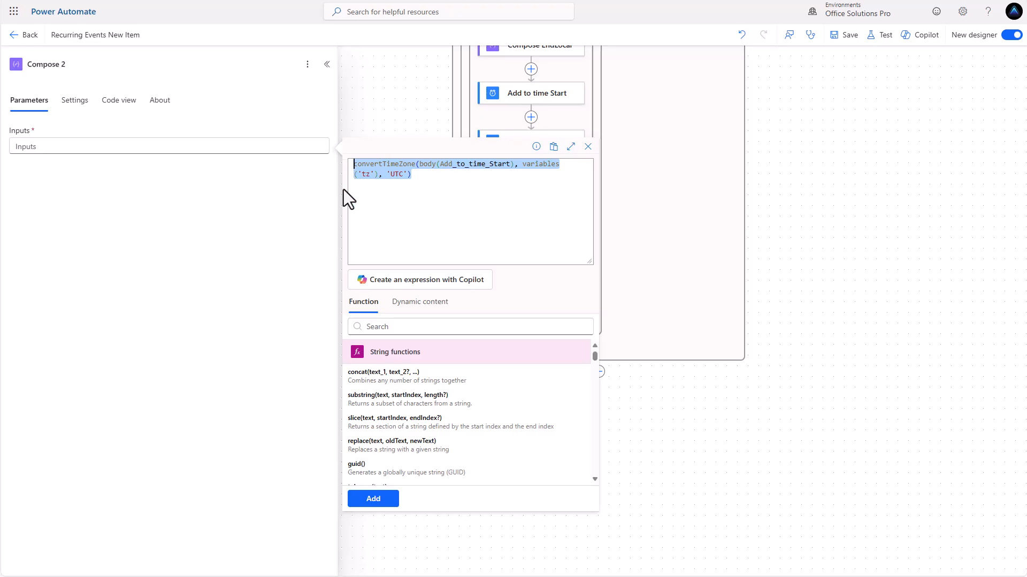
Rename Compose 2 to Compose NewStart and add a Compose NewEnd step after it
left_click(97, 63)
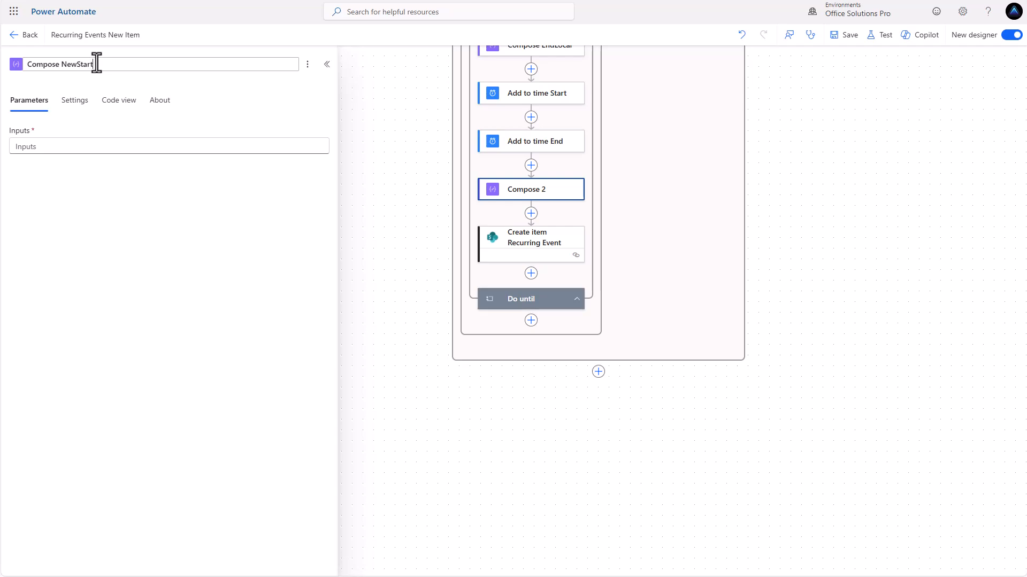
left_click(280, 81)
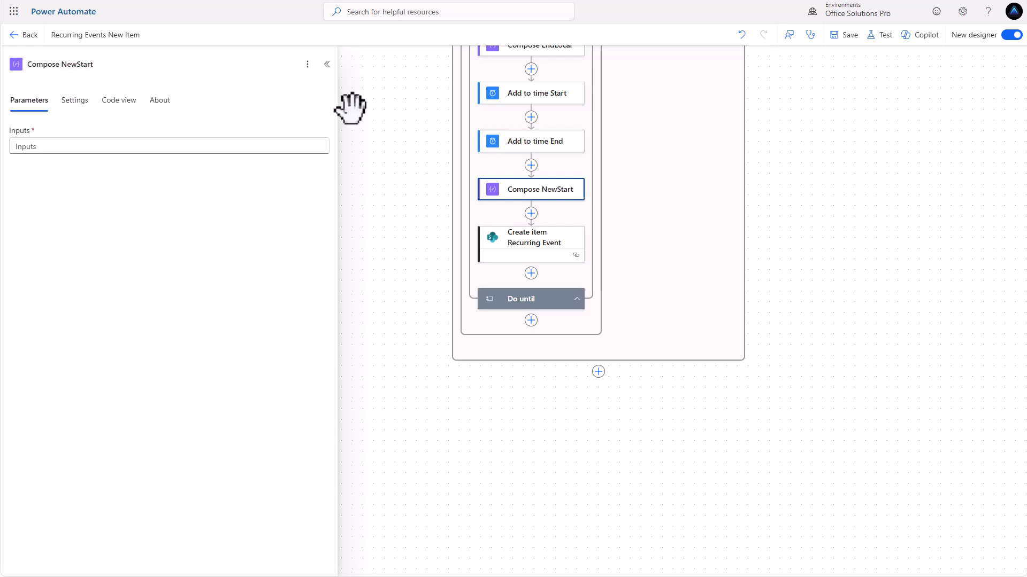
left_click(531, 214)
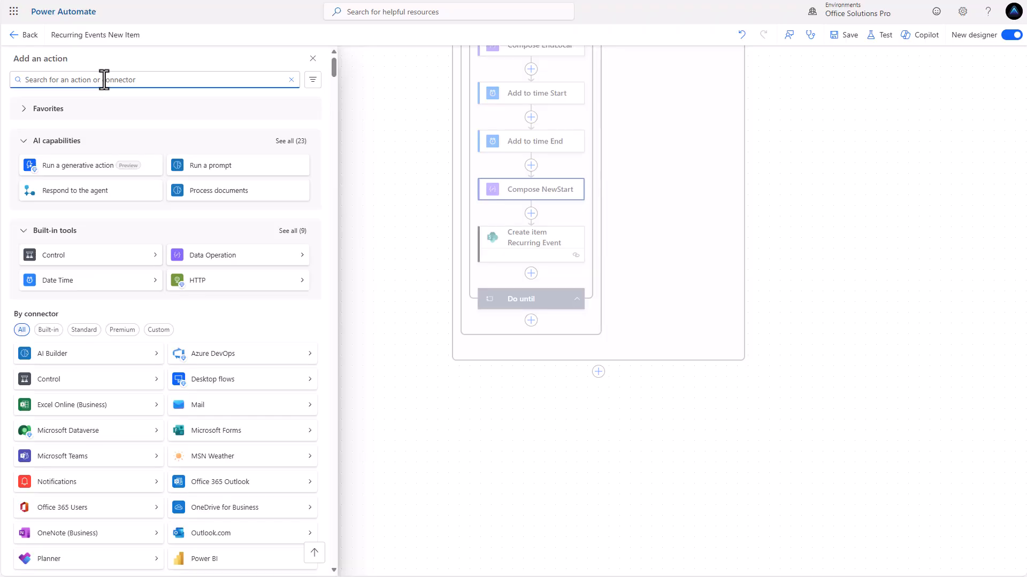
type("compose")
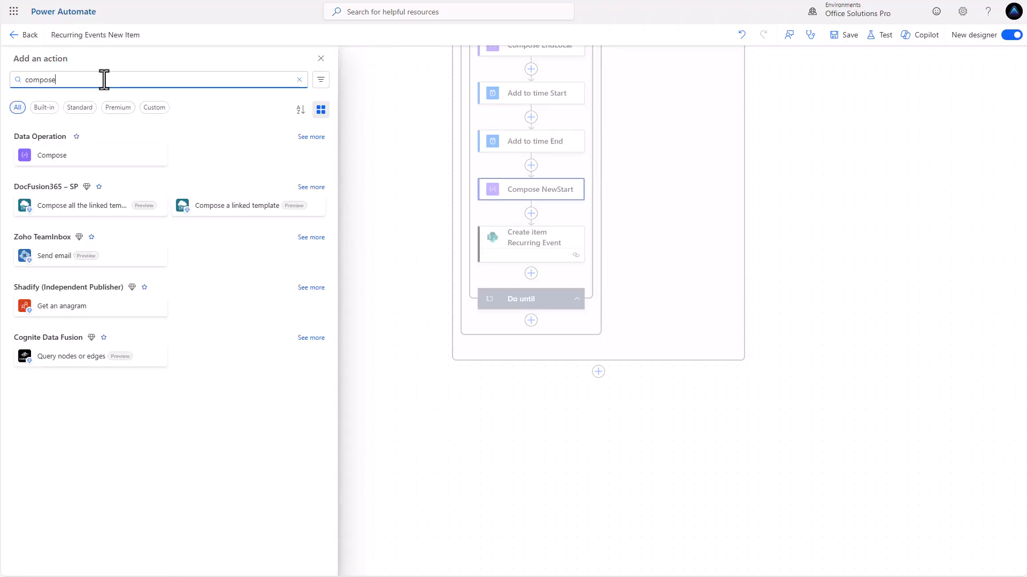
left_click(70, 155)
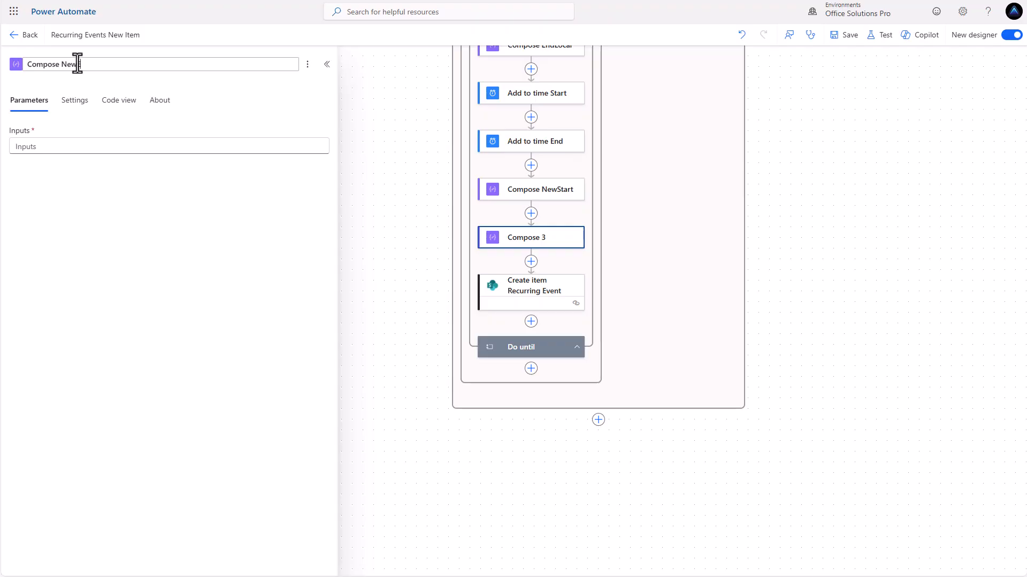
left_click(101, 149)
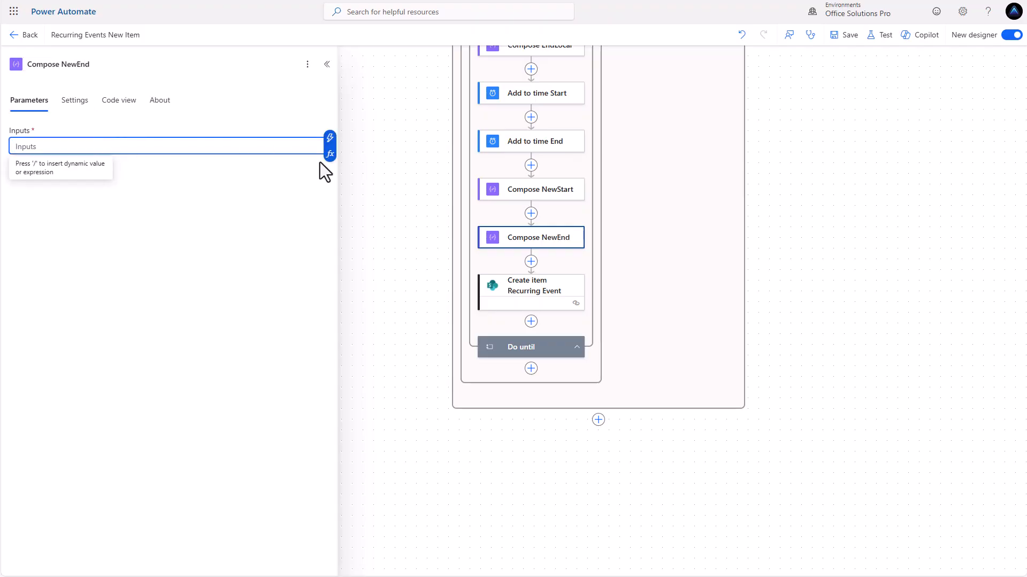
Paste the expression into Compose NewEnd, switch it to Add_to_time_End, and fix the quotes
left_click(329, 153)
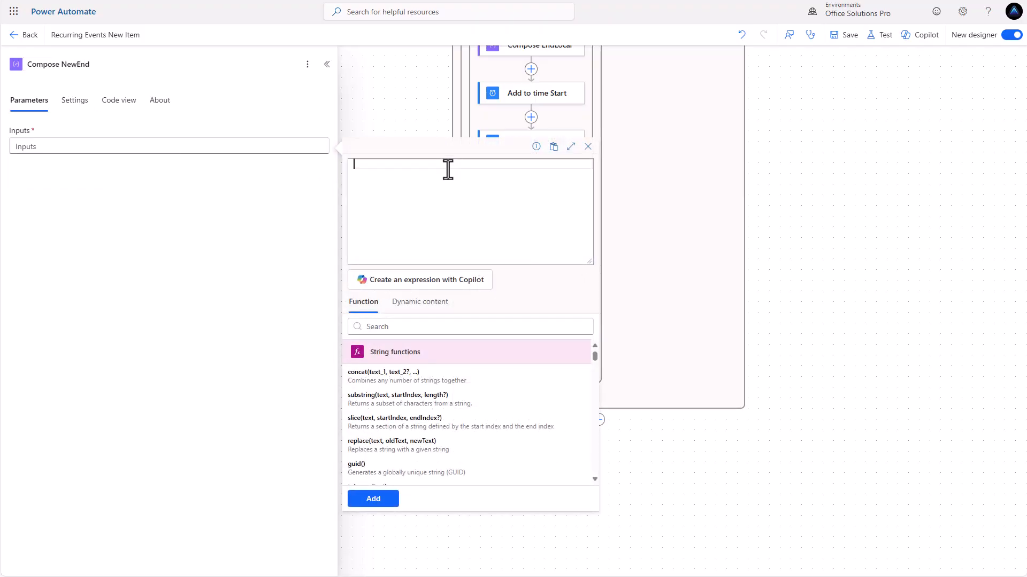
type("convertTimeZone(body(Add_to_time_Start), variables('tz'), 'UTC')")
double_click(499, 164)
scroll(566, 119, "down", 1)
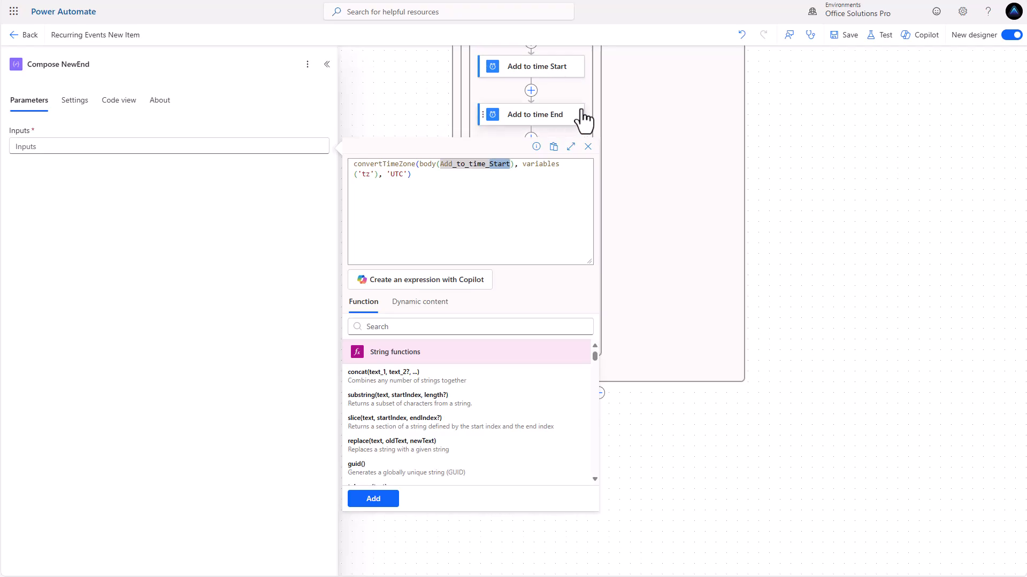
key("BackSpace")
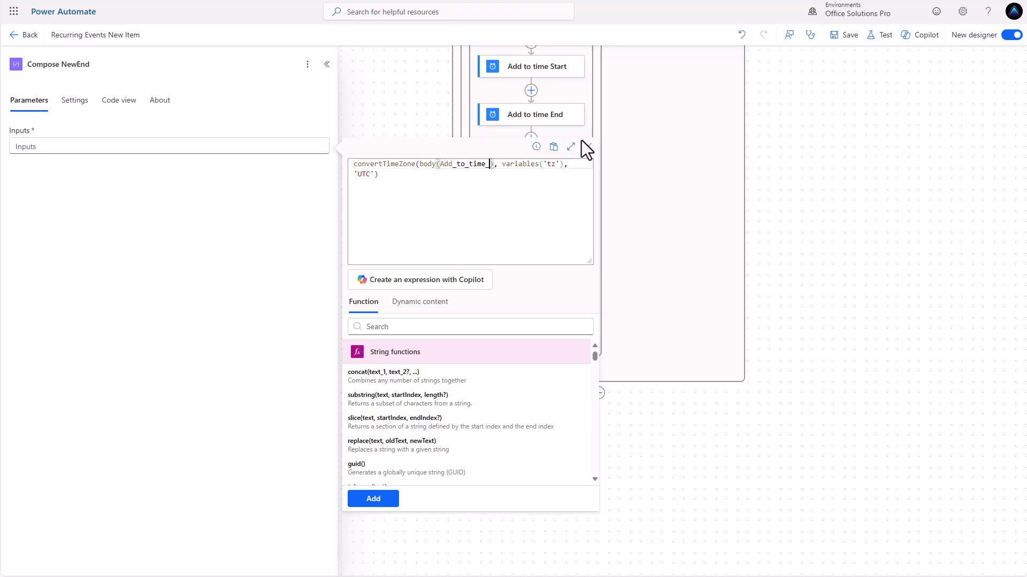
type("End")
left_click(368, 500)
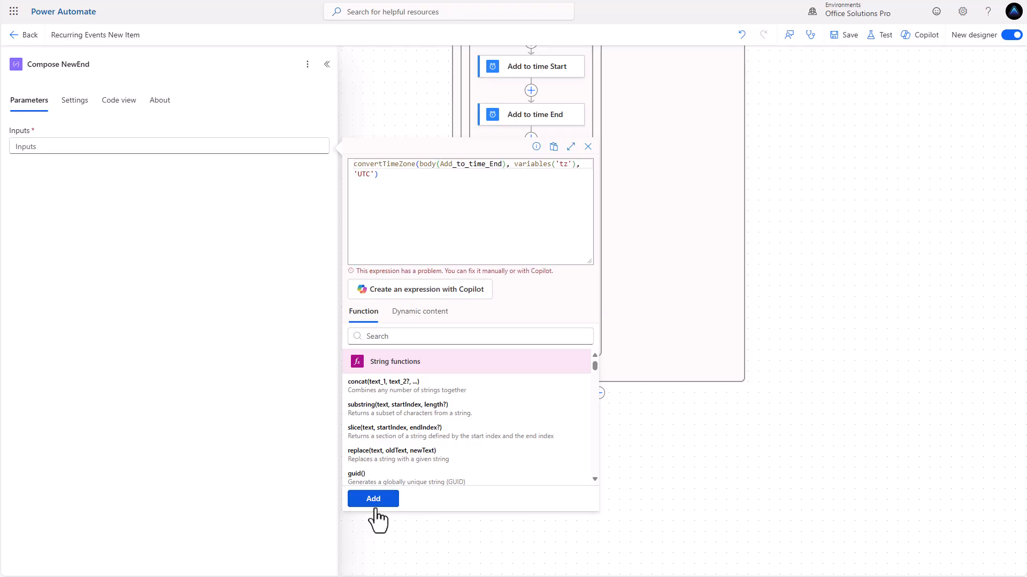
left_click(443, 165)
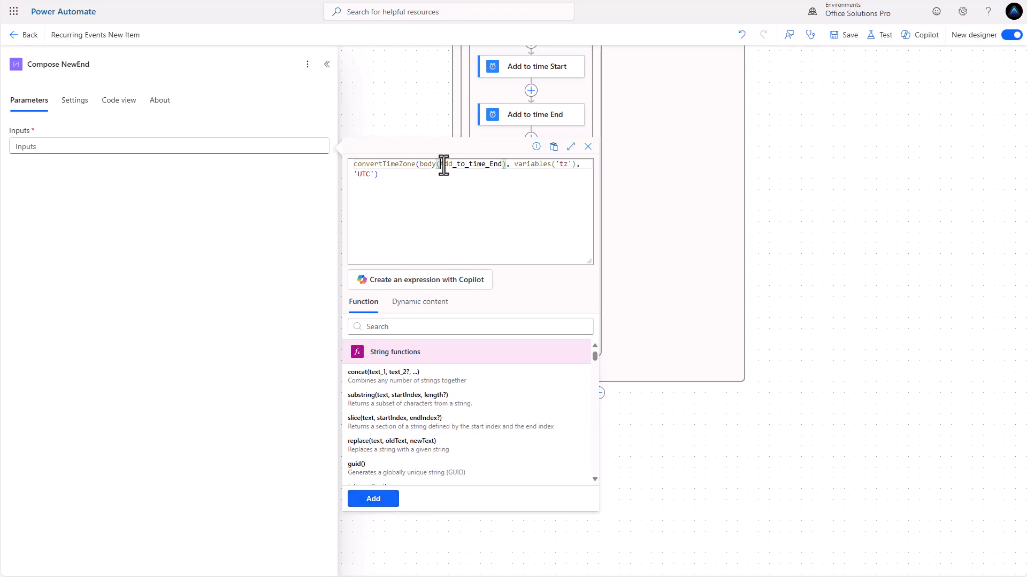
type("'")
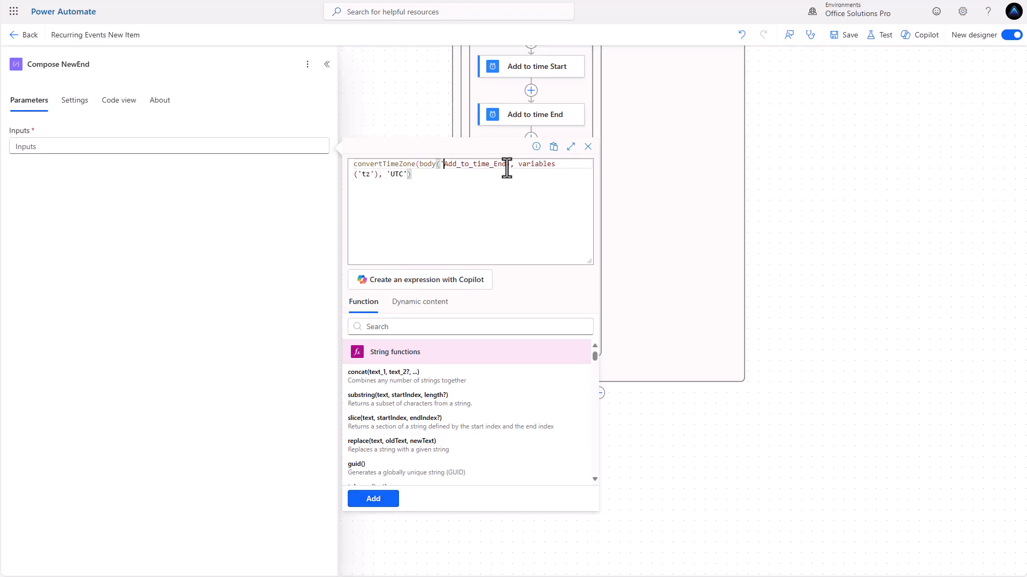
double_click(502, 165)
left_click(505, 164)
type("'")
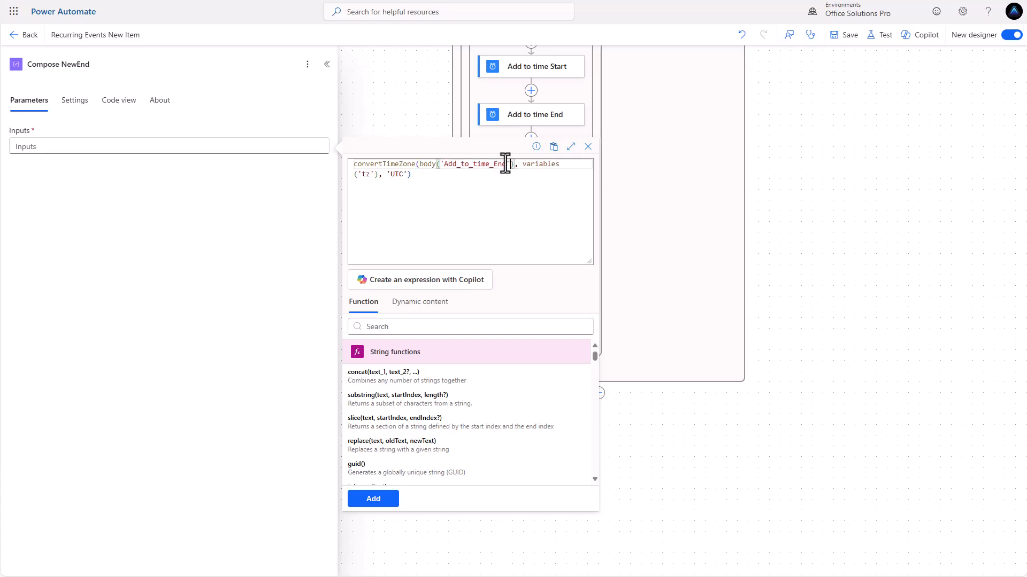
left_click(382, 502)
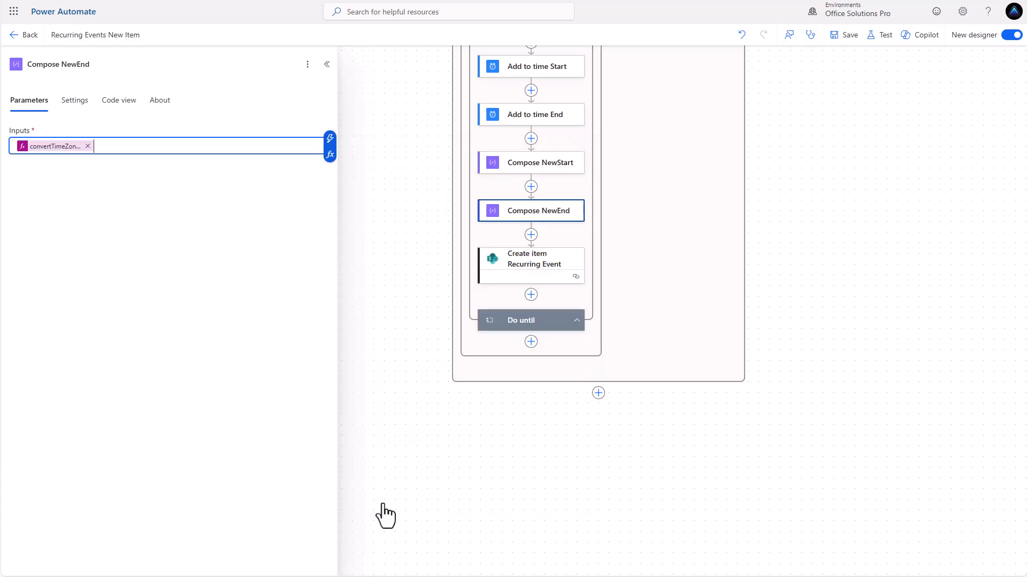
Paste the expression into Compose NewStart's Inputs, correct the quotes around Add_to_time_Start, and apply
left_click(524, 167)
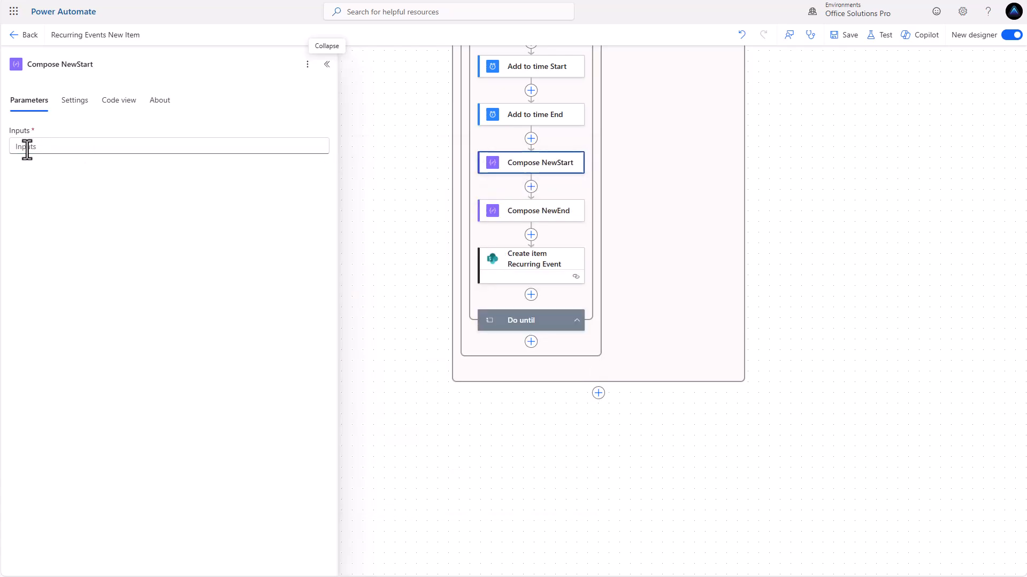
left_click(44, 147)
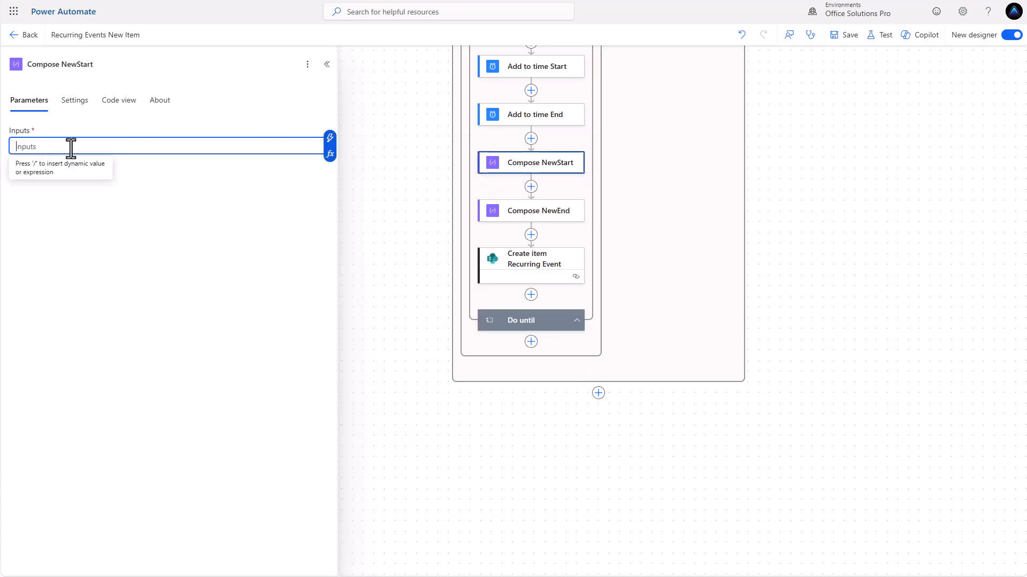
left_click(329, 138)
left_click(284, 151)
left_click(329, 156)
type("convertTimeZone(body(Add_to_time_Start), variables('tz'), 'UTC')")
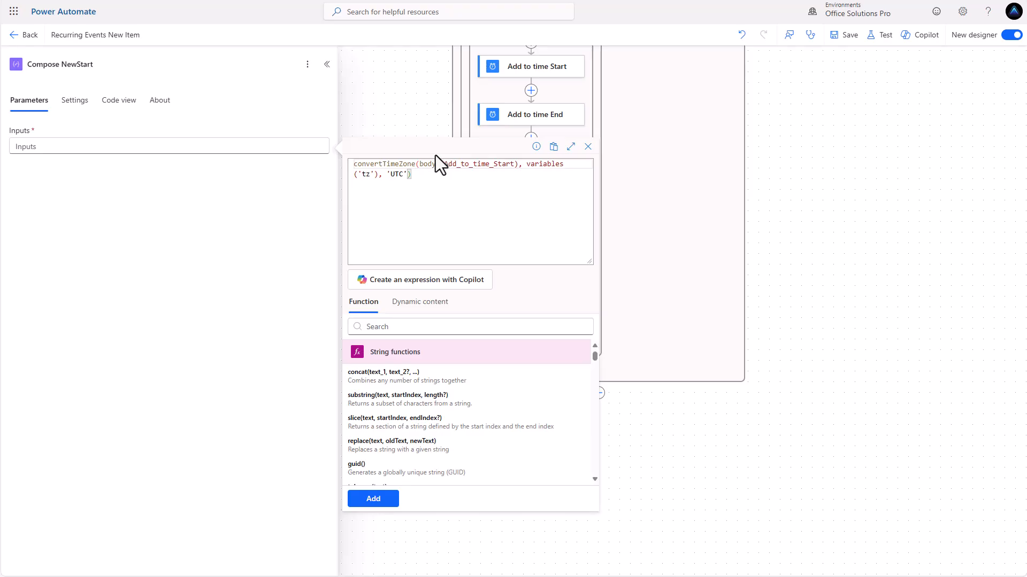
double_click(511, 164)
type("'")
left_click(373, 499)
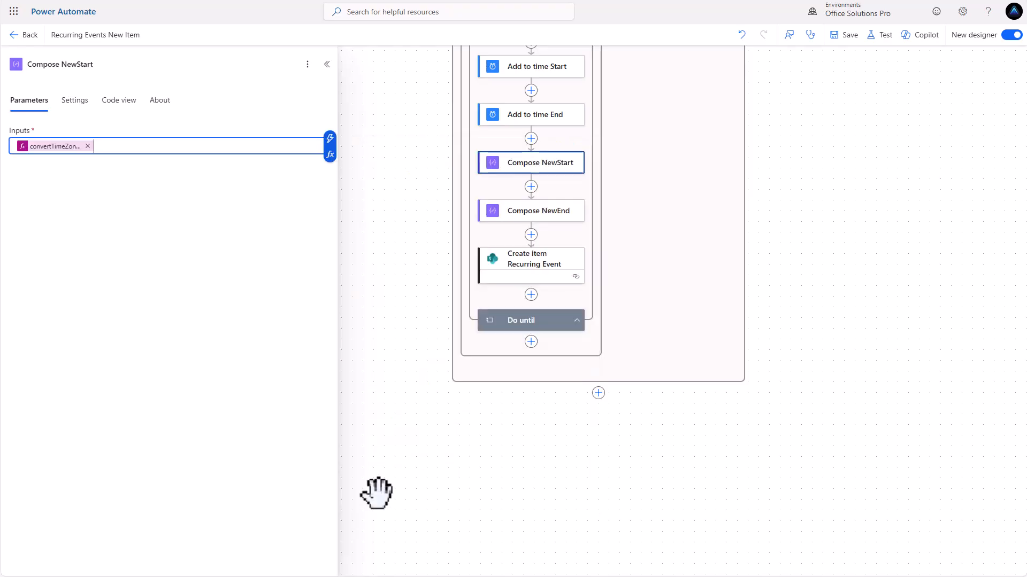
Set Create item Recurring Event's Start field to the Compose NewStart output
left_click(527, 274)
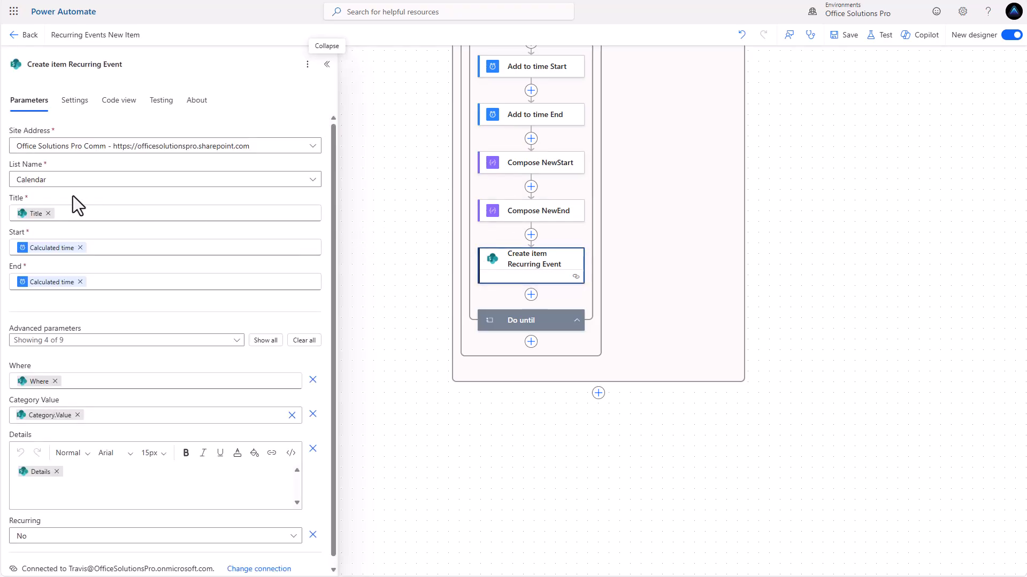
left_click(81, 248)
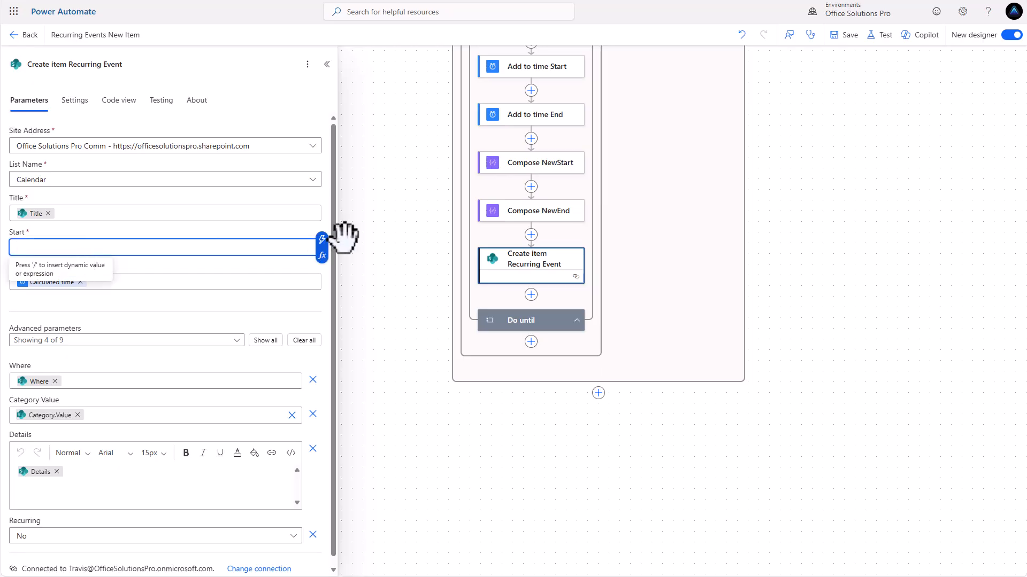
left_click(322, 240)
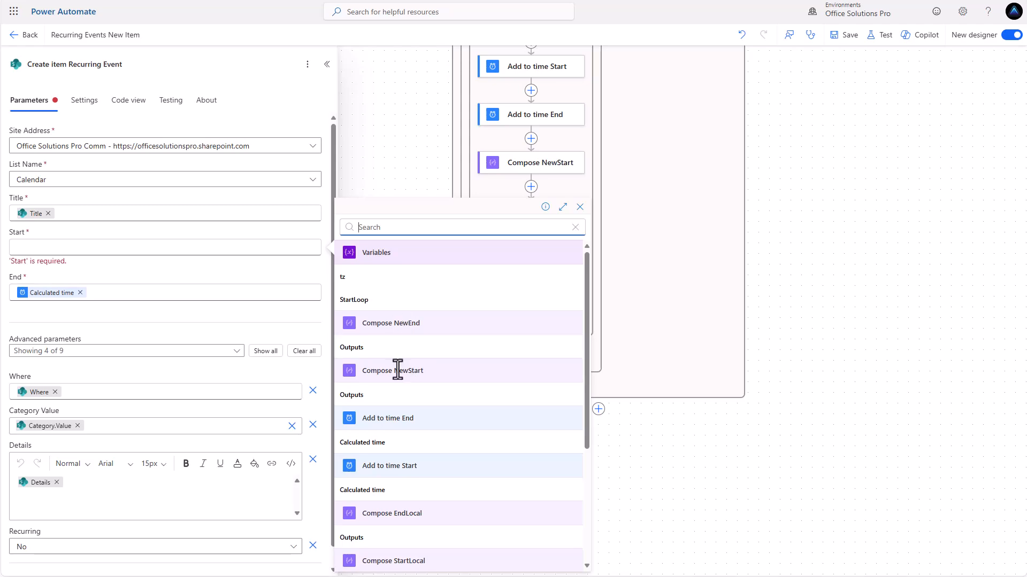
left_click(354, 396)
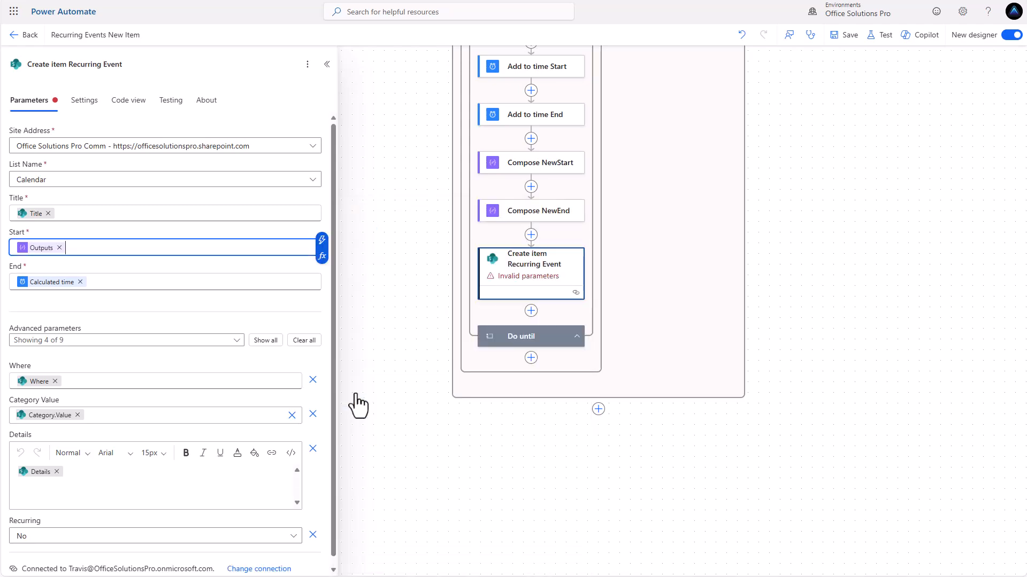
Set its End field to the Compose NewEnd output and save the flow
left_click(80, 282)
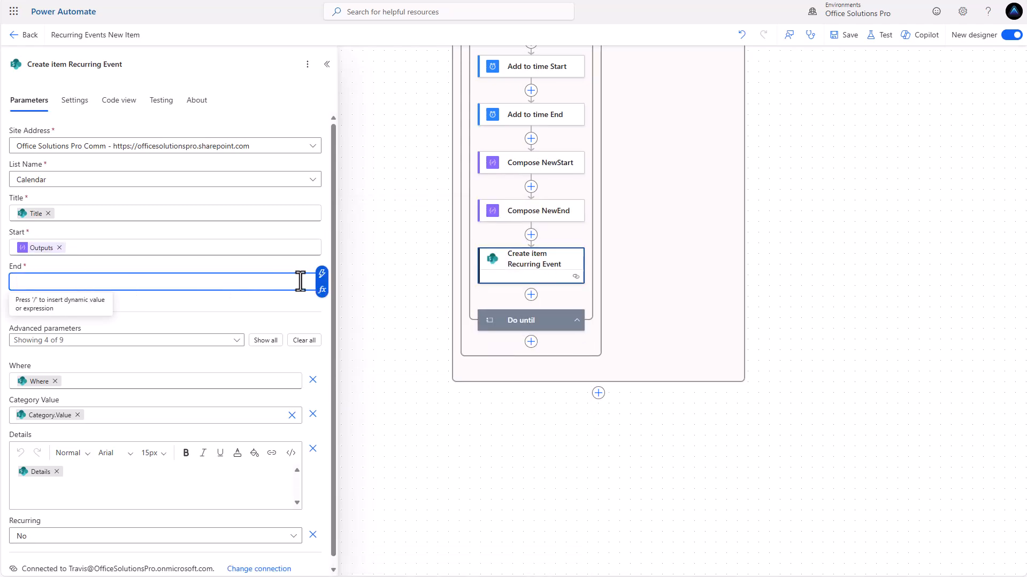
left_click(321, 275)
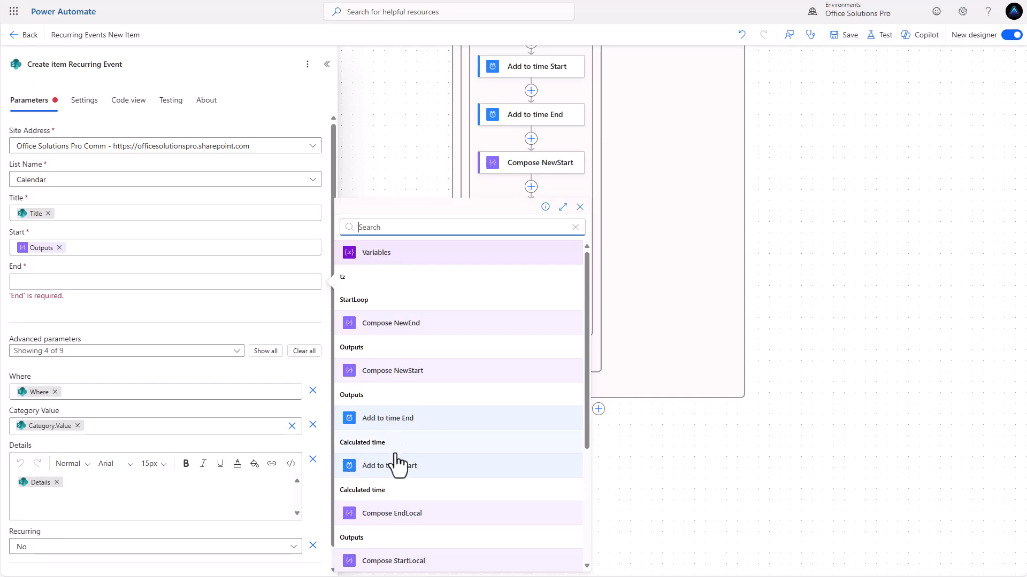
left_click(357, 323)
scroll(502, 251, "up", 3)
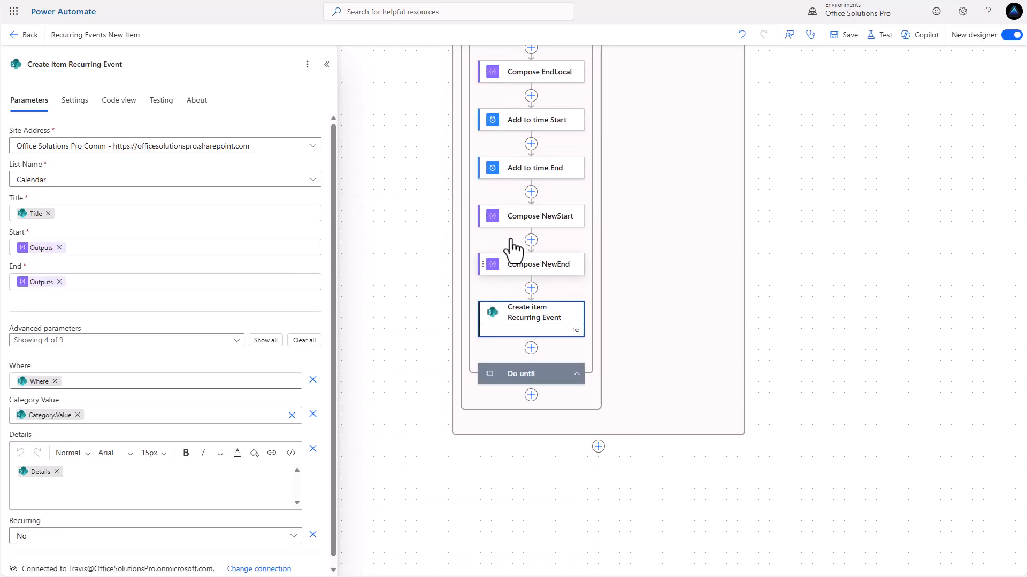
left_click(847, 38)
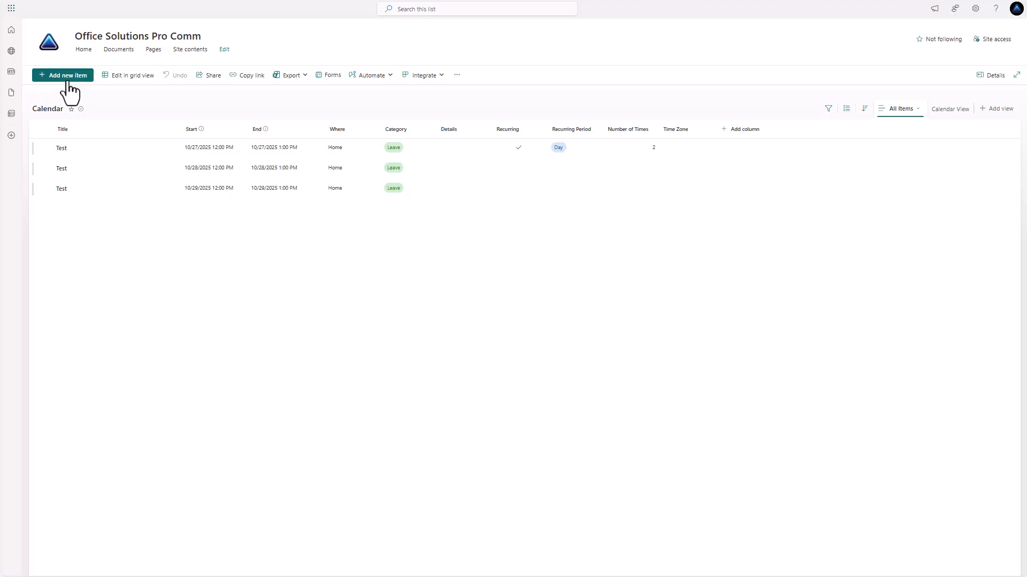
Create the weekly recurring item Weekly Test New Flow starting 10/28/2025, repeating 2 times
left_click(68, 82)
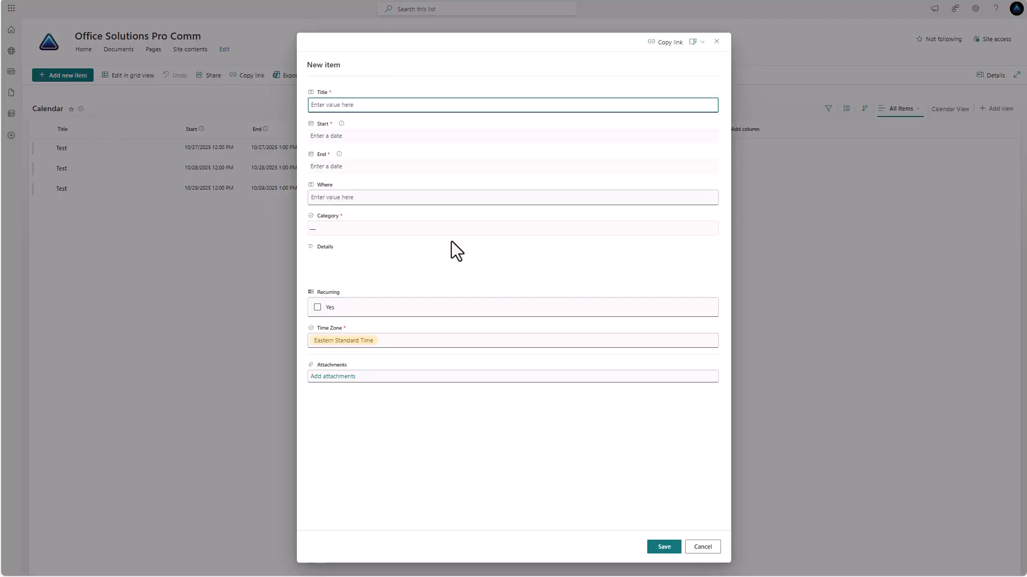
left_click(347, 105)
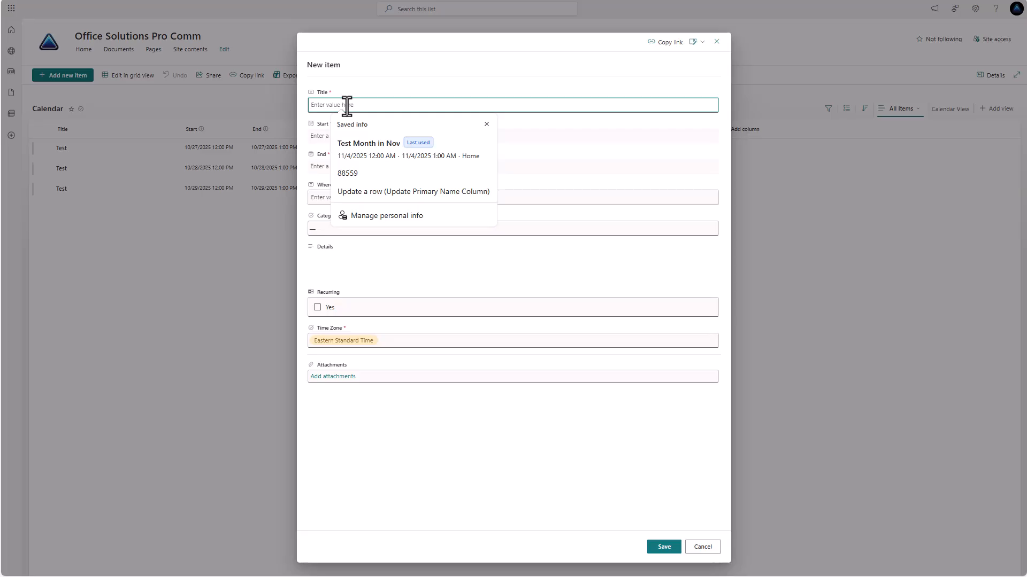
type("Weekly Test New Flow")
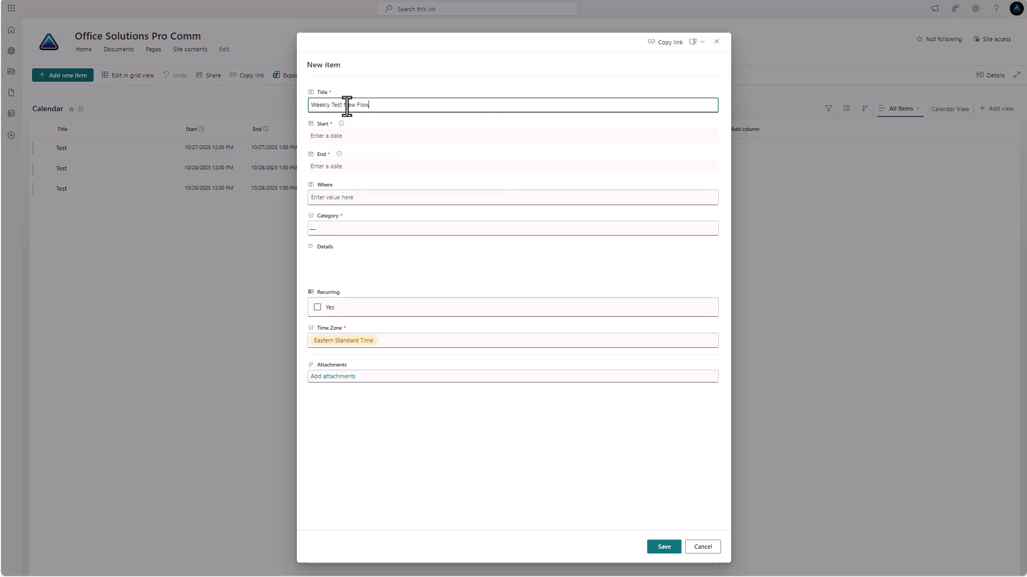
left_click(344, 135)
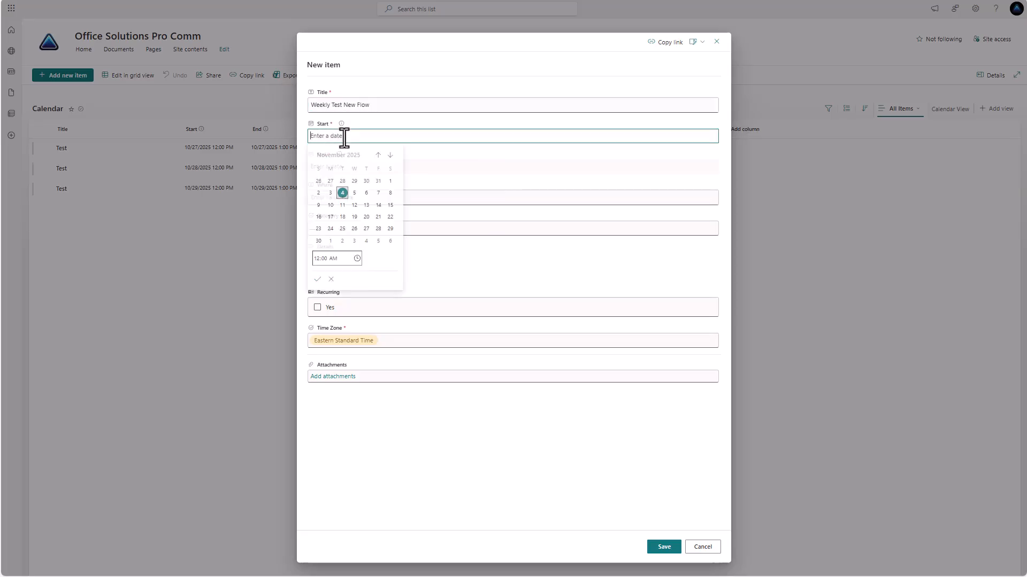
left_click(342, 182)
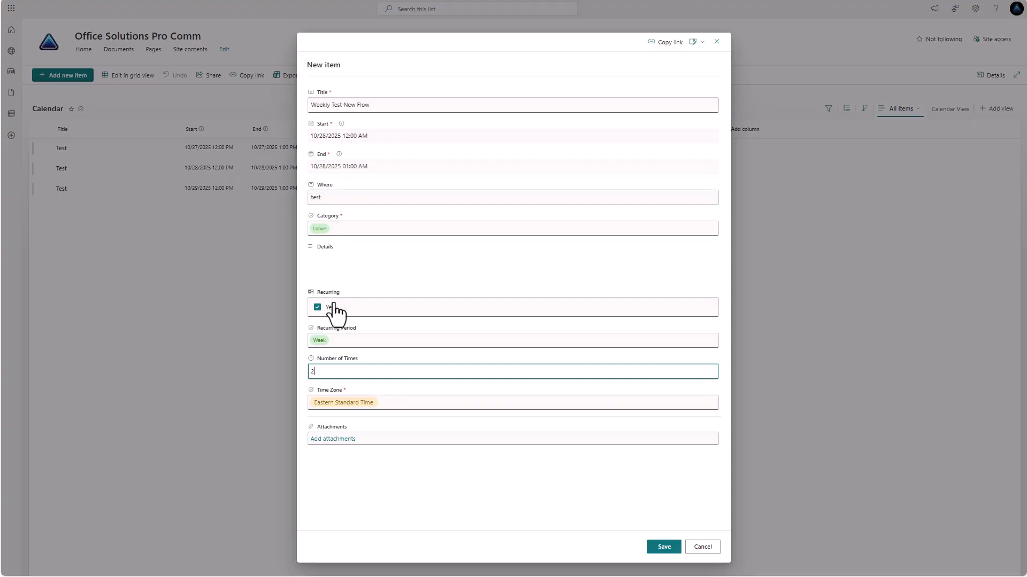
left_click(664, 547)
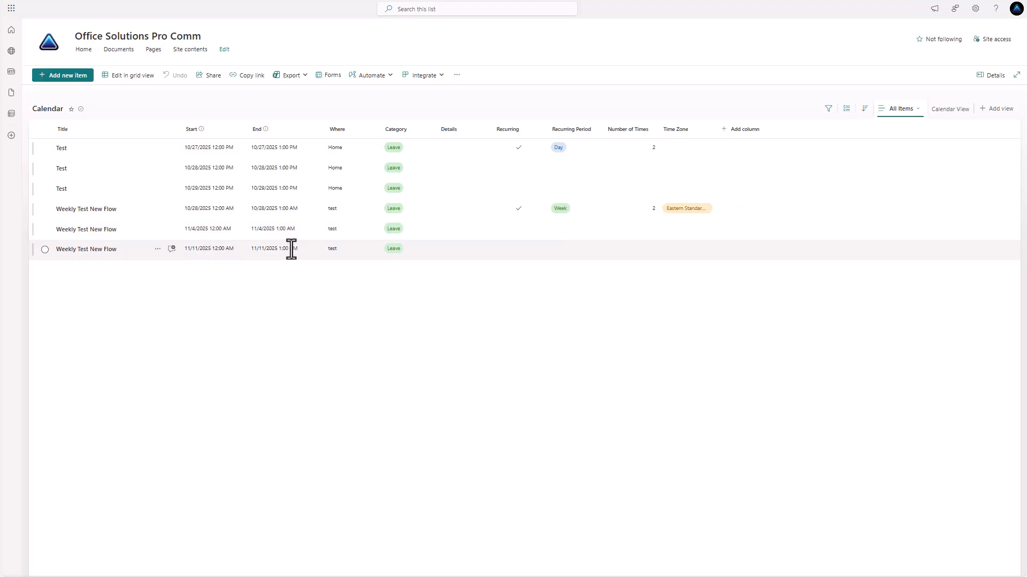
mouse_move(290, 249)
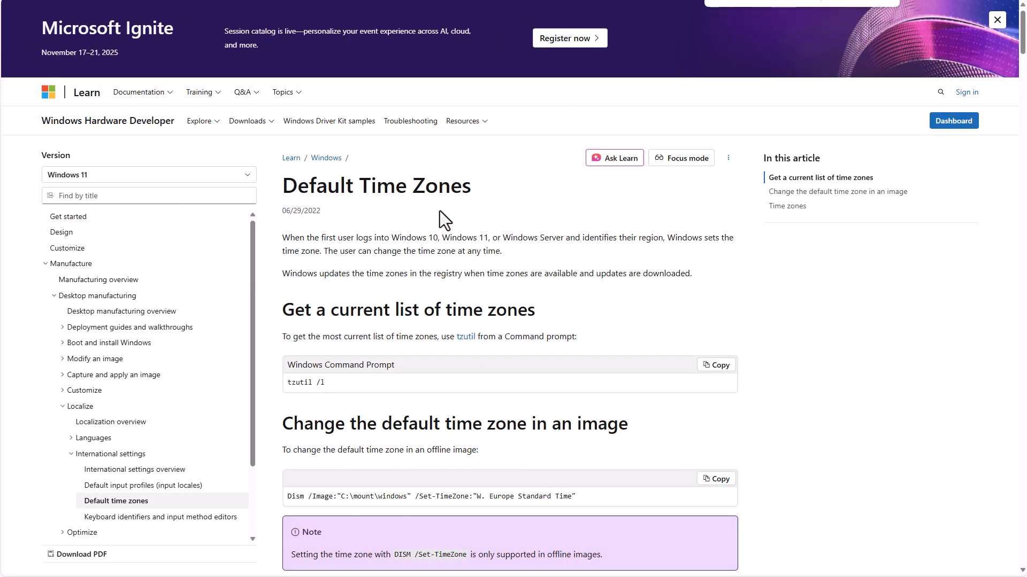
scroll(430, 210, "down", 9)
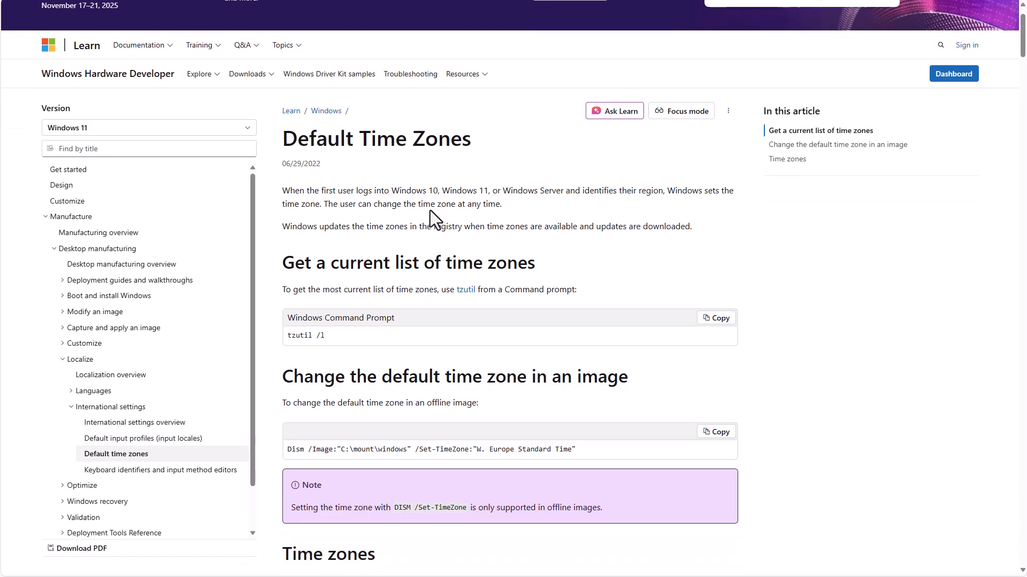
scroll(458, 246, "down", 11)
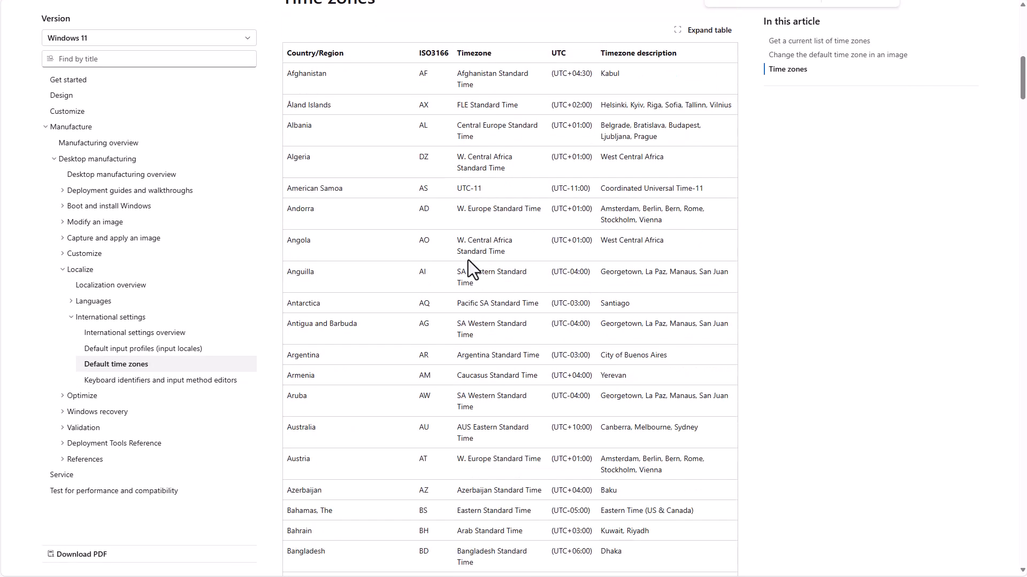
scroll(477, 284, "down", 13)
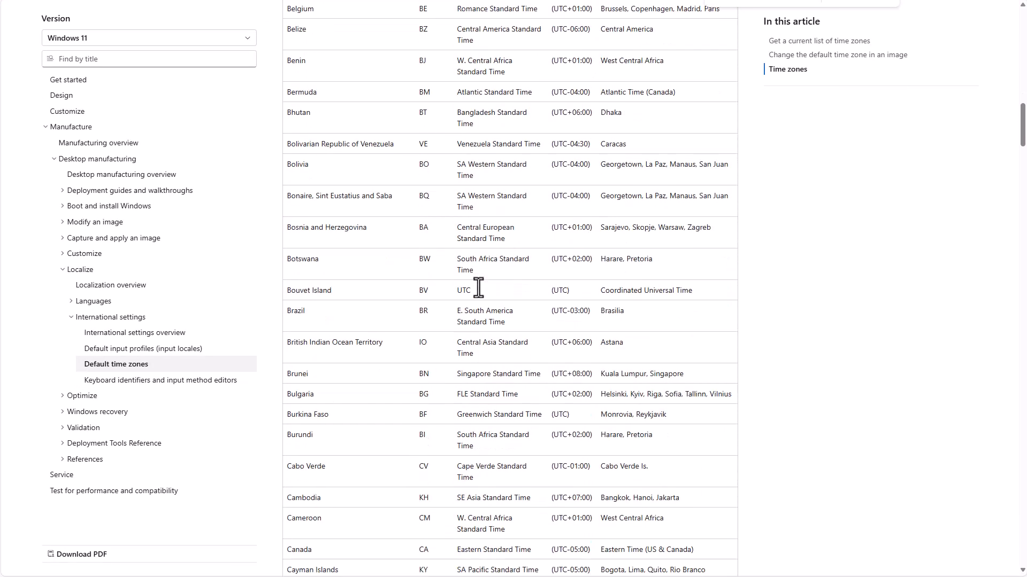
scroll(481, 293, "down", 10)
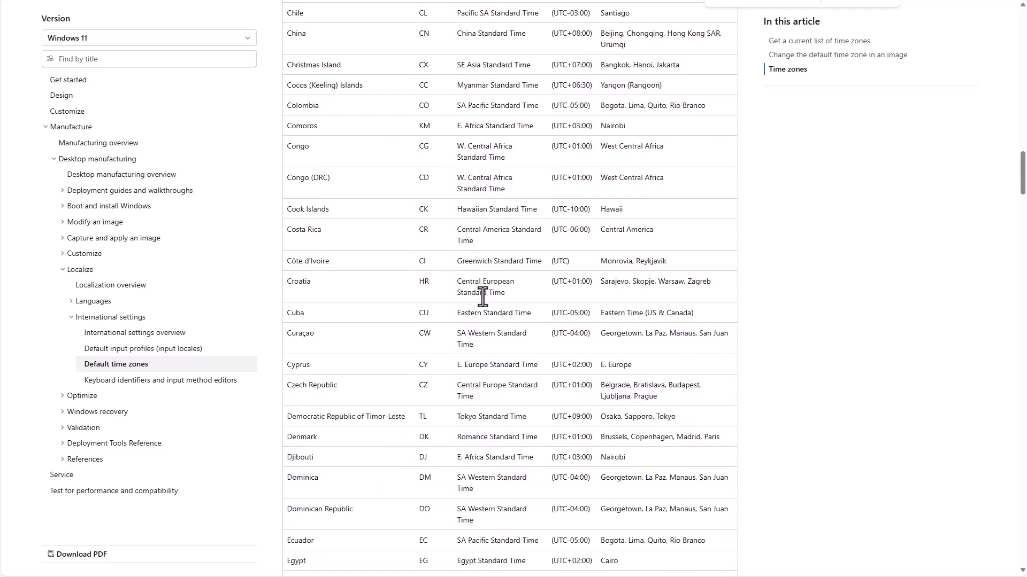
scroll(483, 297, "down", 9)
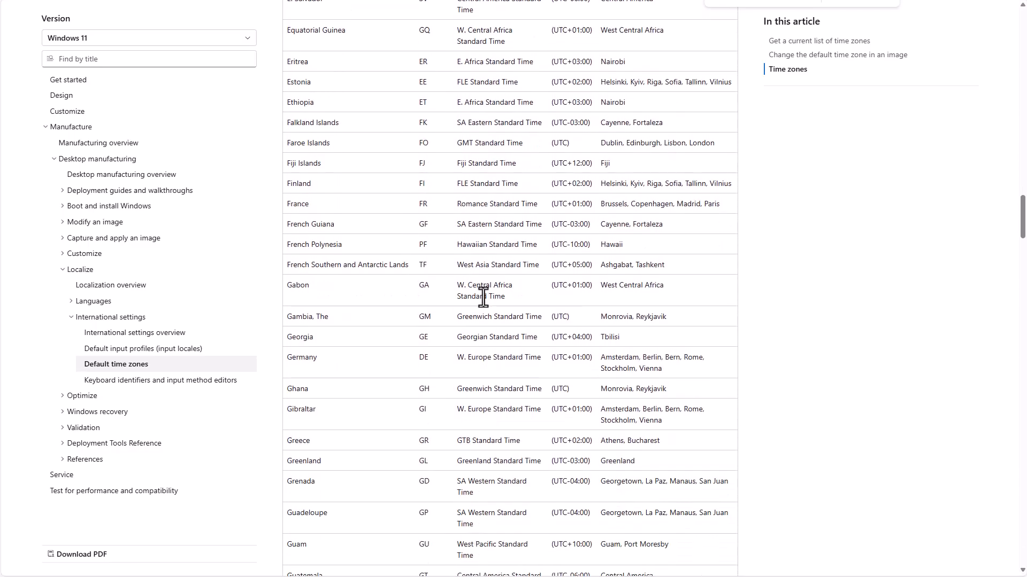
scroll(483, 297, "down", 9)
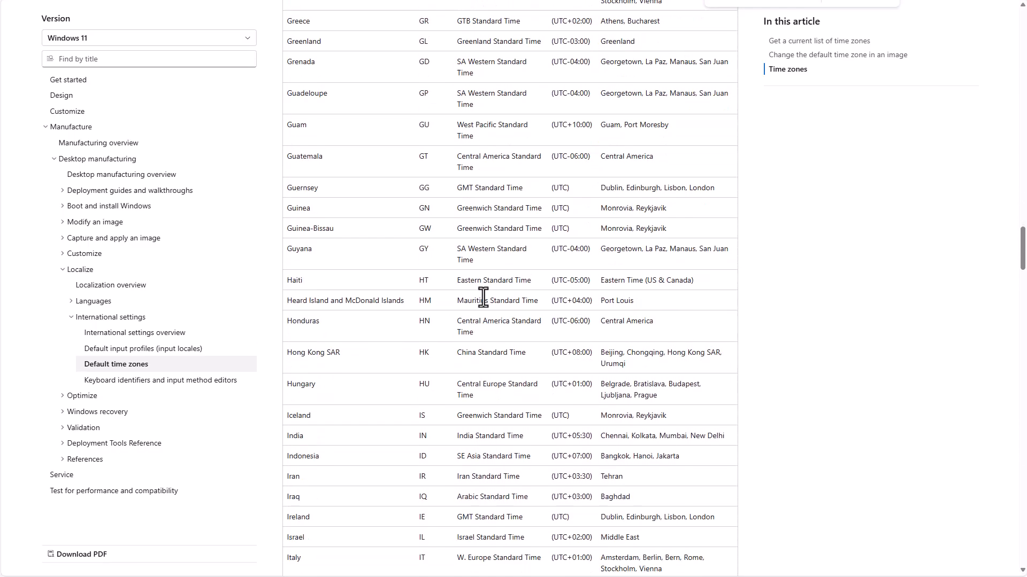
scroll(483, 298, "down", 8)
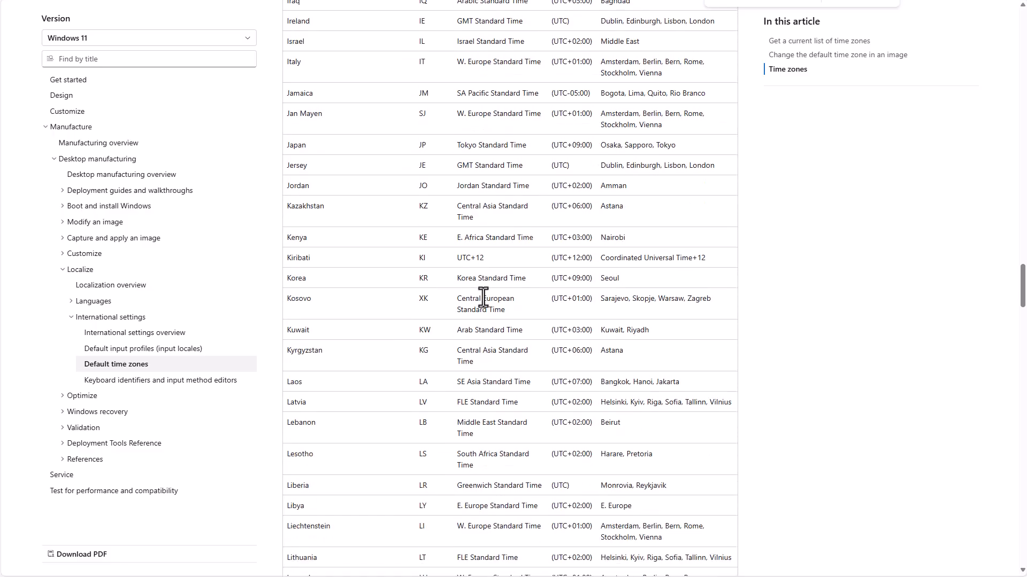
scroll(483, 297, "down", 9)
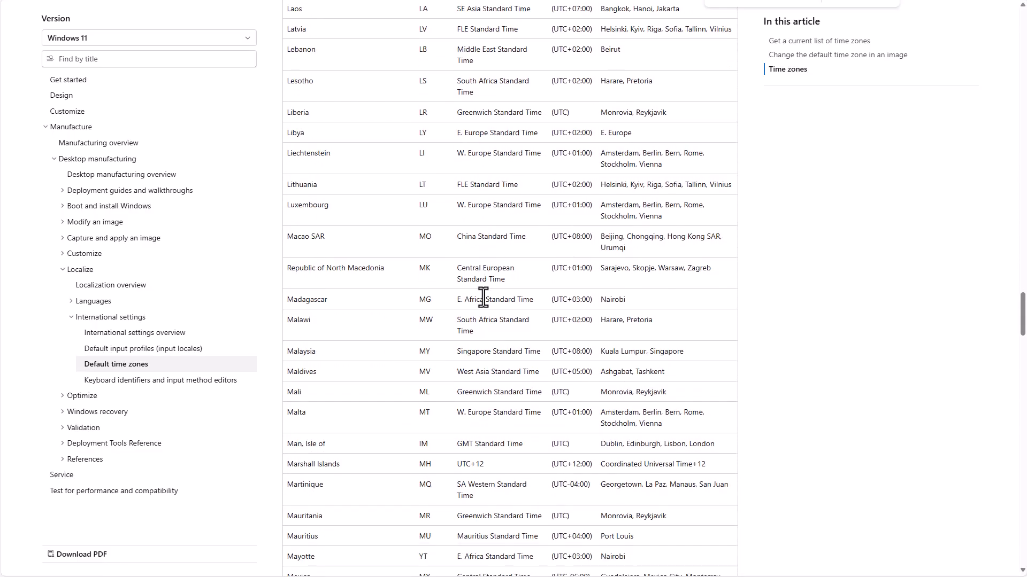
scroll(483, 297, "down", 10)
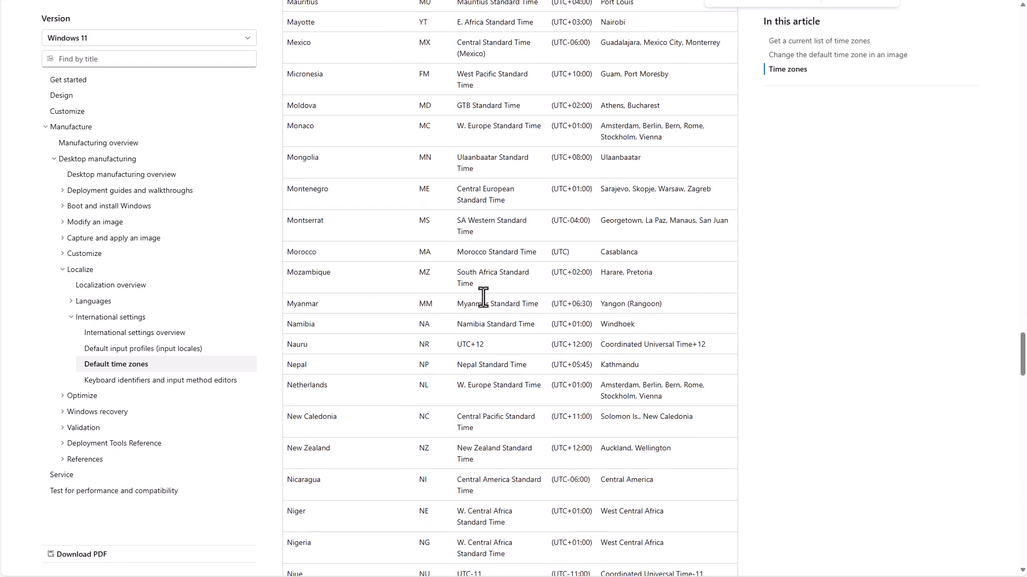
scroll(483, 297, "down", 12)
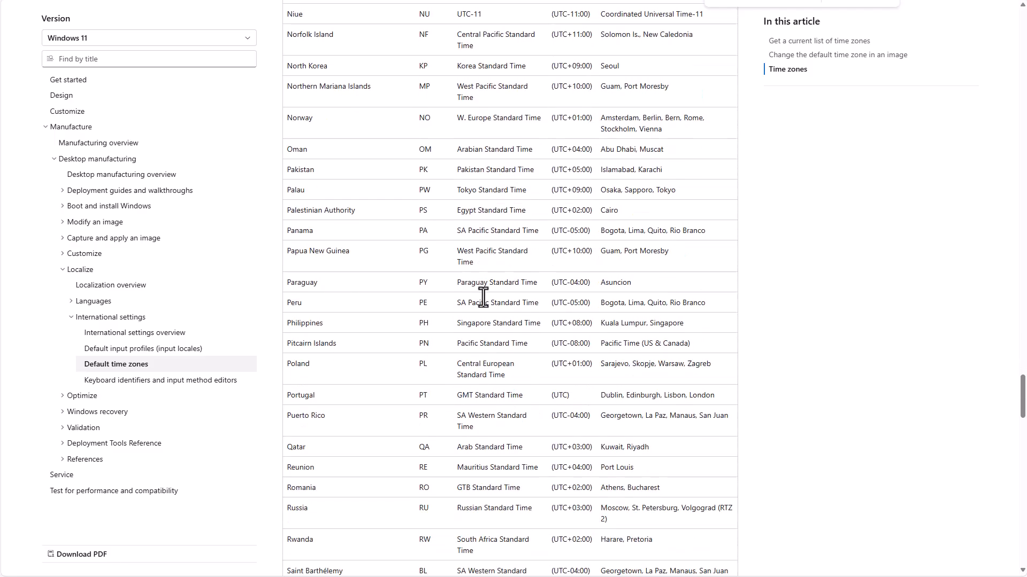
scroll(484, 298, "down", 15)
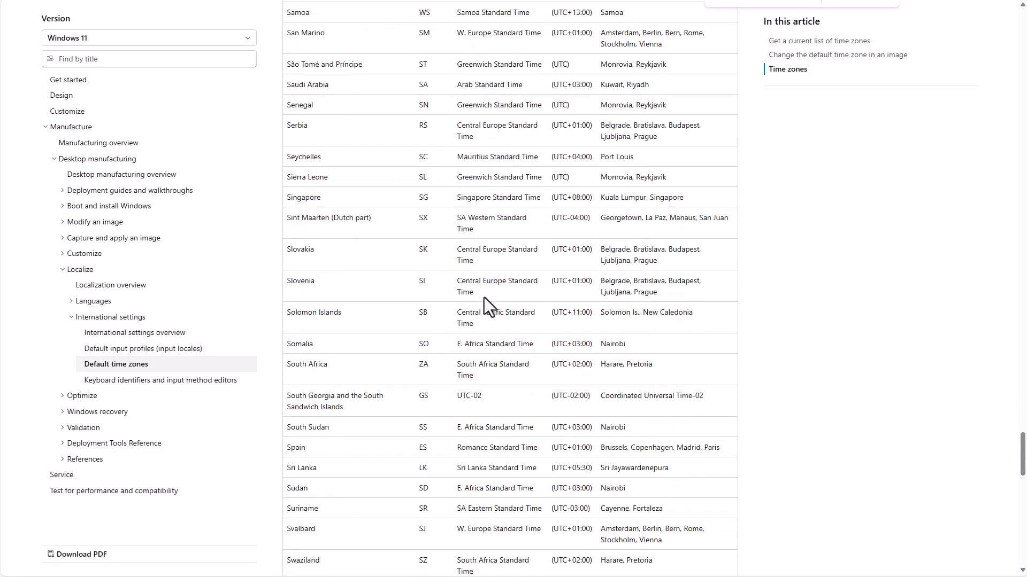
scroll(483, 297, "down", 9)
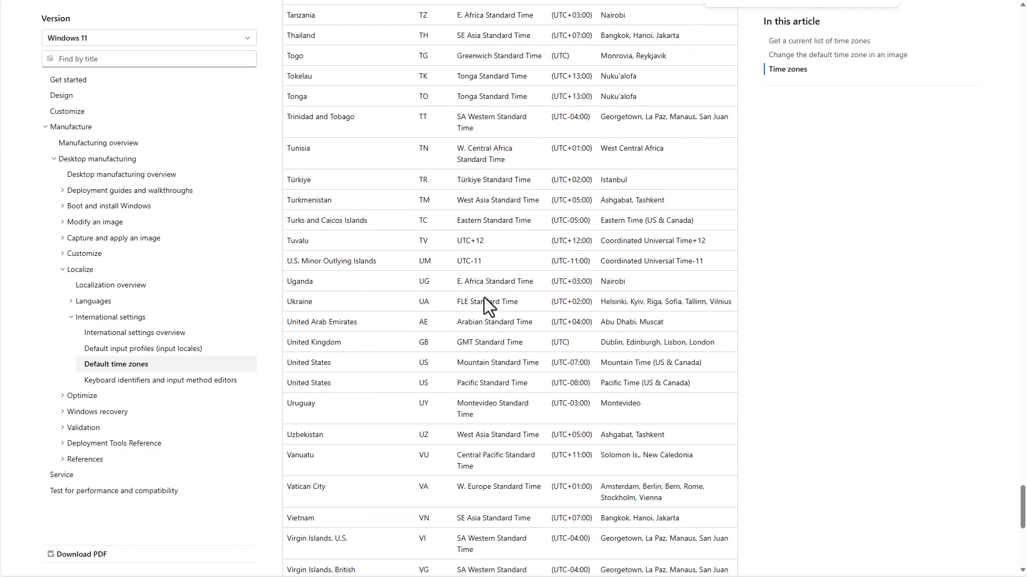
scroll(483, 298, "up", 20)
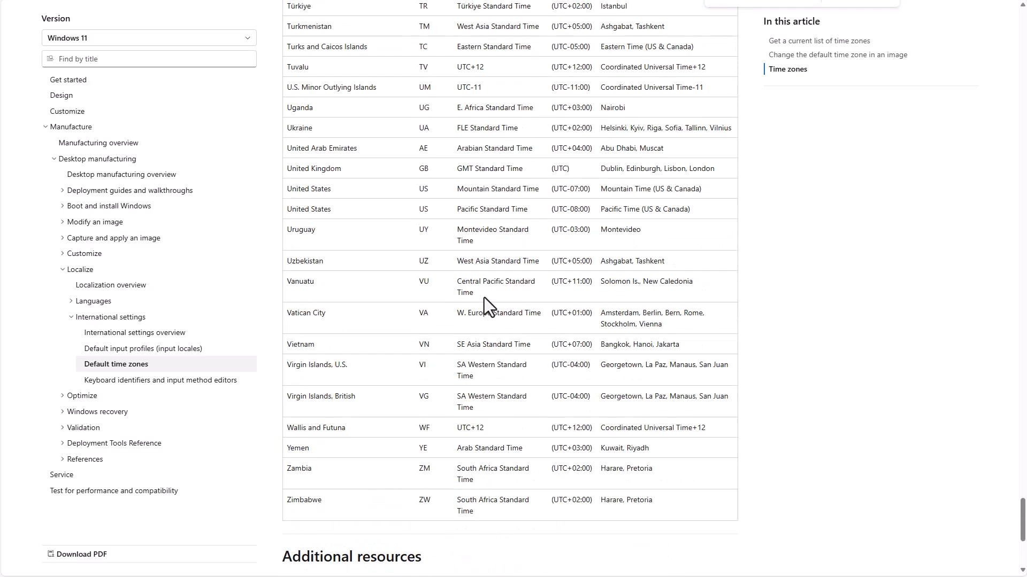
scroll(483, 297, "up", 20)
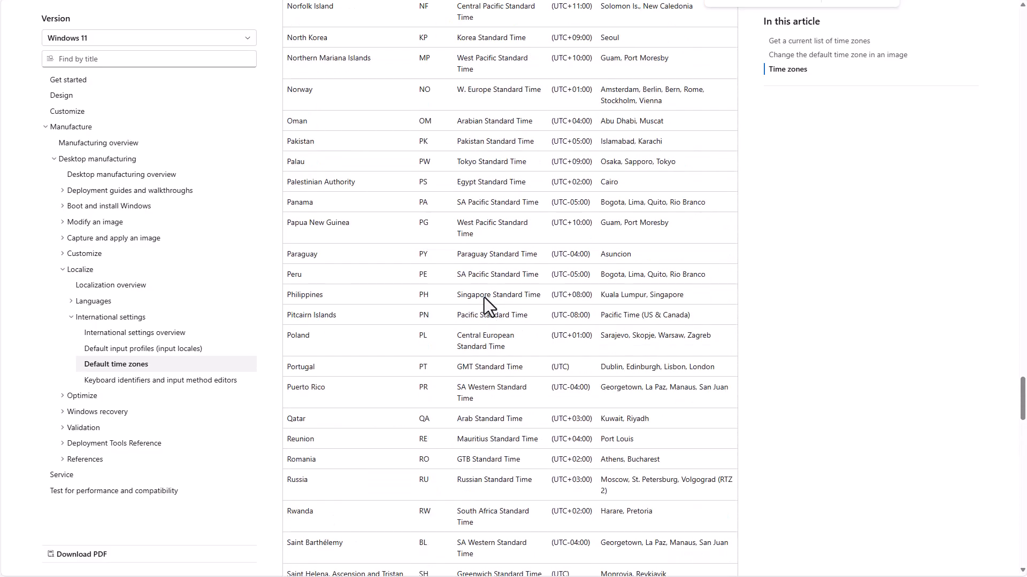
scroll(483, 298, "up", 20)
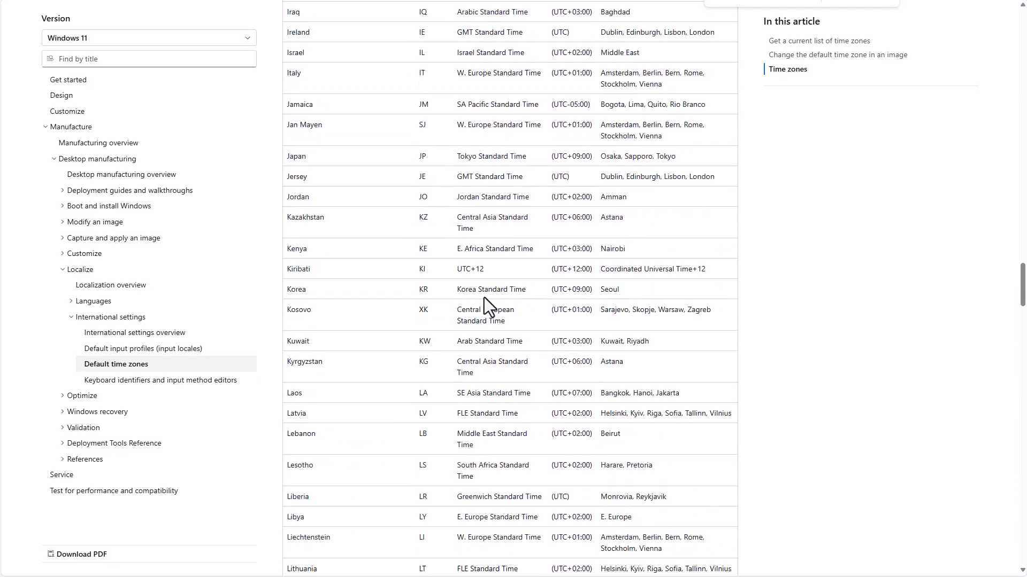
scroll(484, 298, "up", 20)
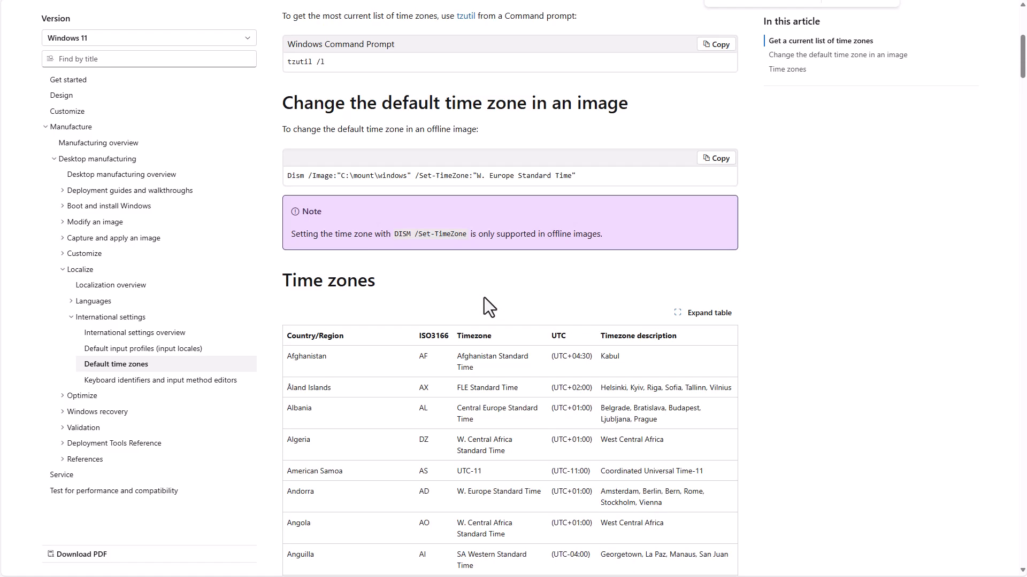
scroll(484, 297, "down", 3)
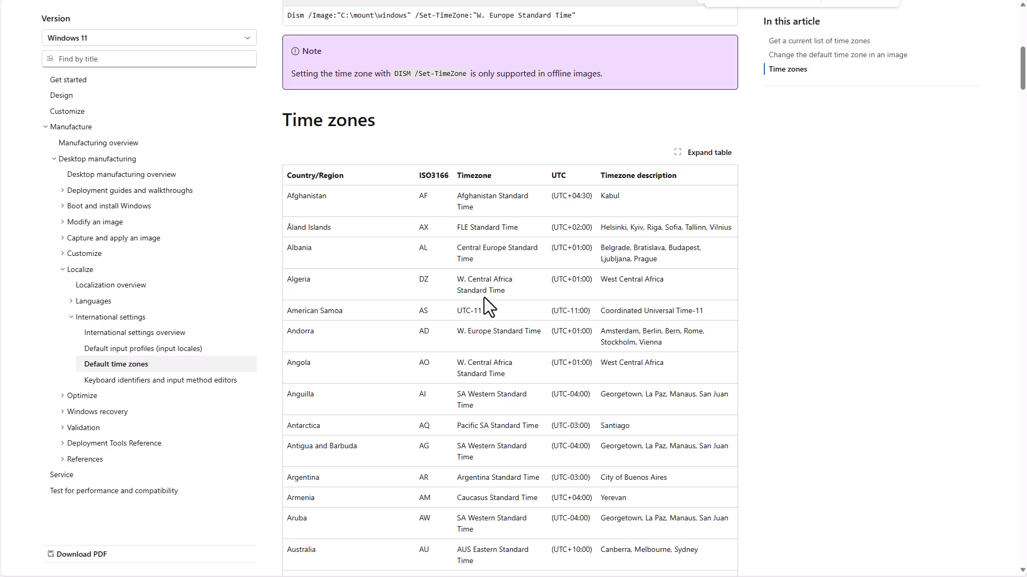
scroll(484, 298, "down", 3)
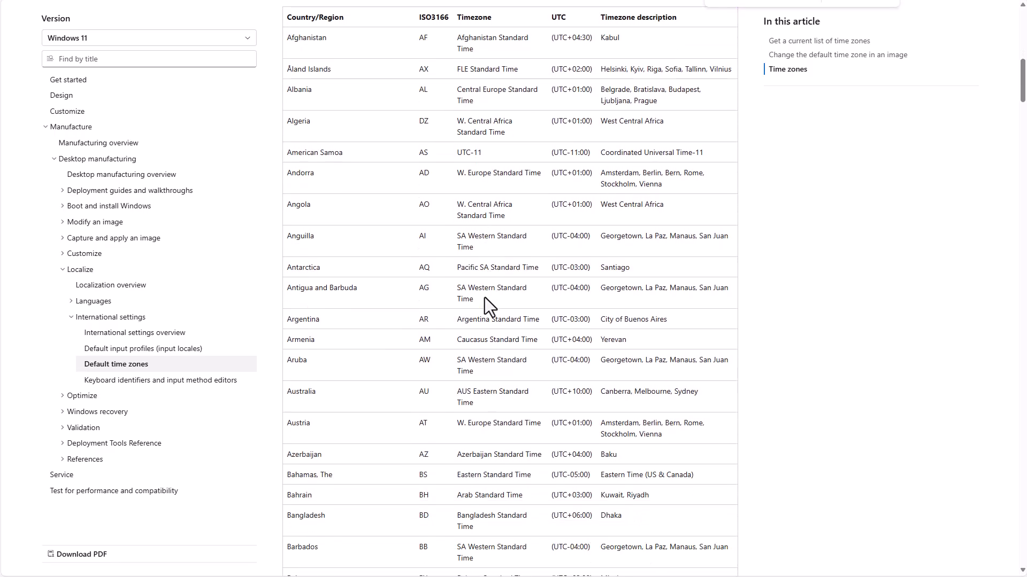
scroll(485, 297, "up", 7)
scroll(485, 297, "up", 2)
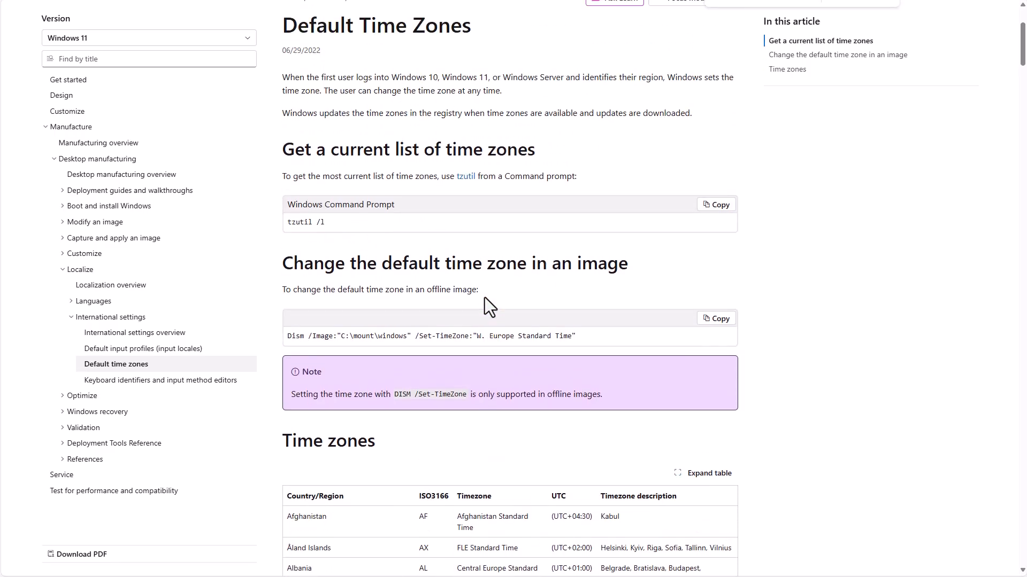